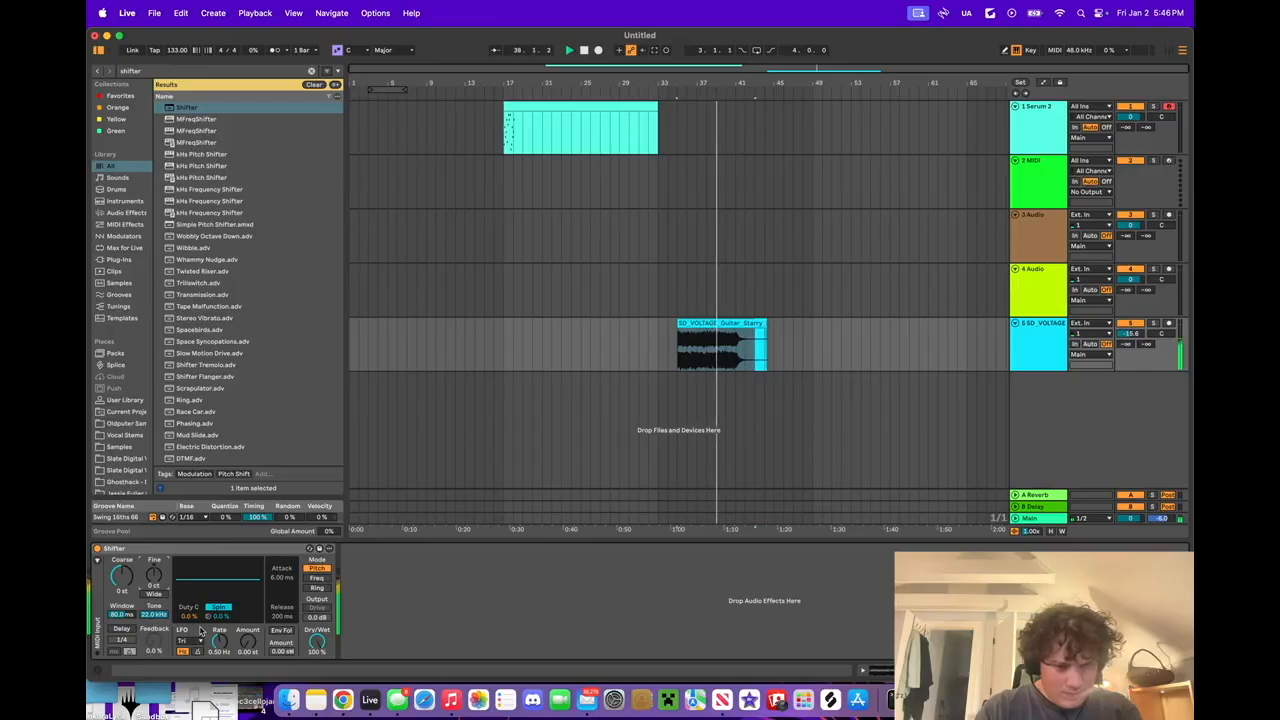
- Switch the guitar track's Shifter to Freq mode and audition Fine shift amounts during playback, returning Fine to 0 Hz
{"action": "mouse_move", "coordinate": [122, 576]}
{"action": "left_mouse_down"}
{"action": "mouse_move", "coordinate": [122, 545]}
{"action": "mouse_move", "coordinate": [122, 576]}
{"action": "left_mouse_up"}
{"action": "key", "text": "space"}
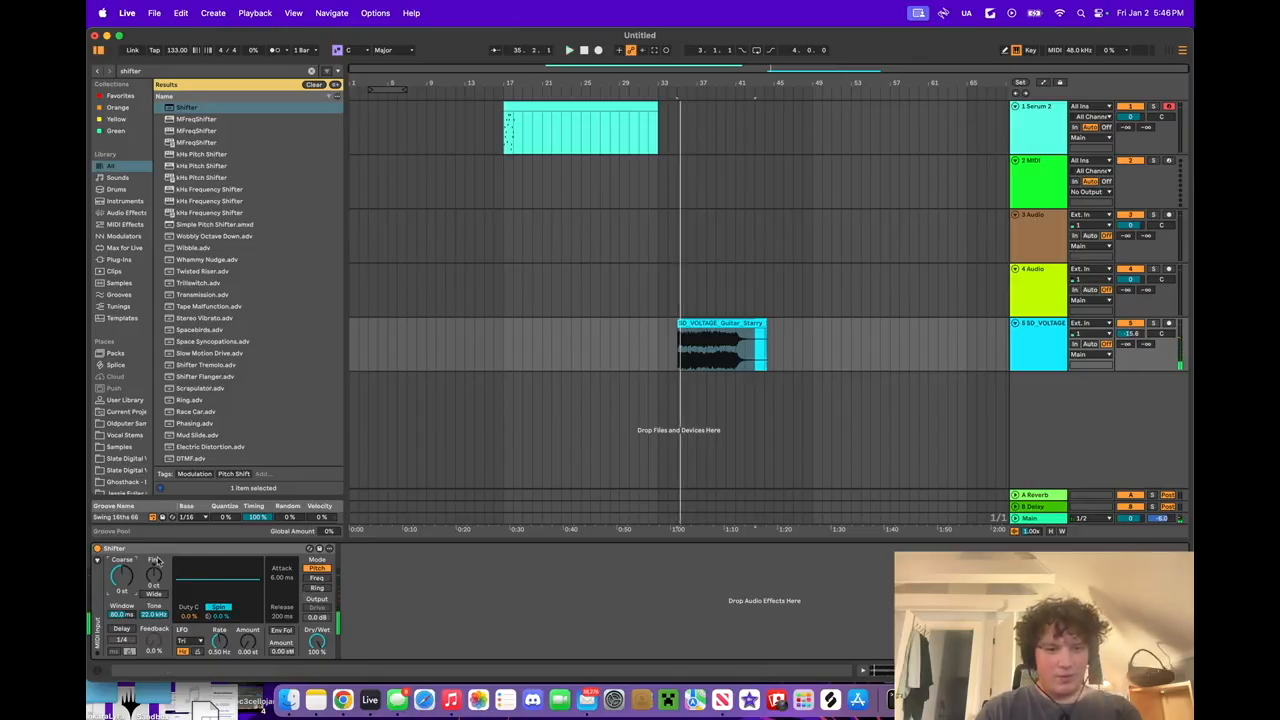
{"action": "left_click", "coordinate": [316, 579]}
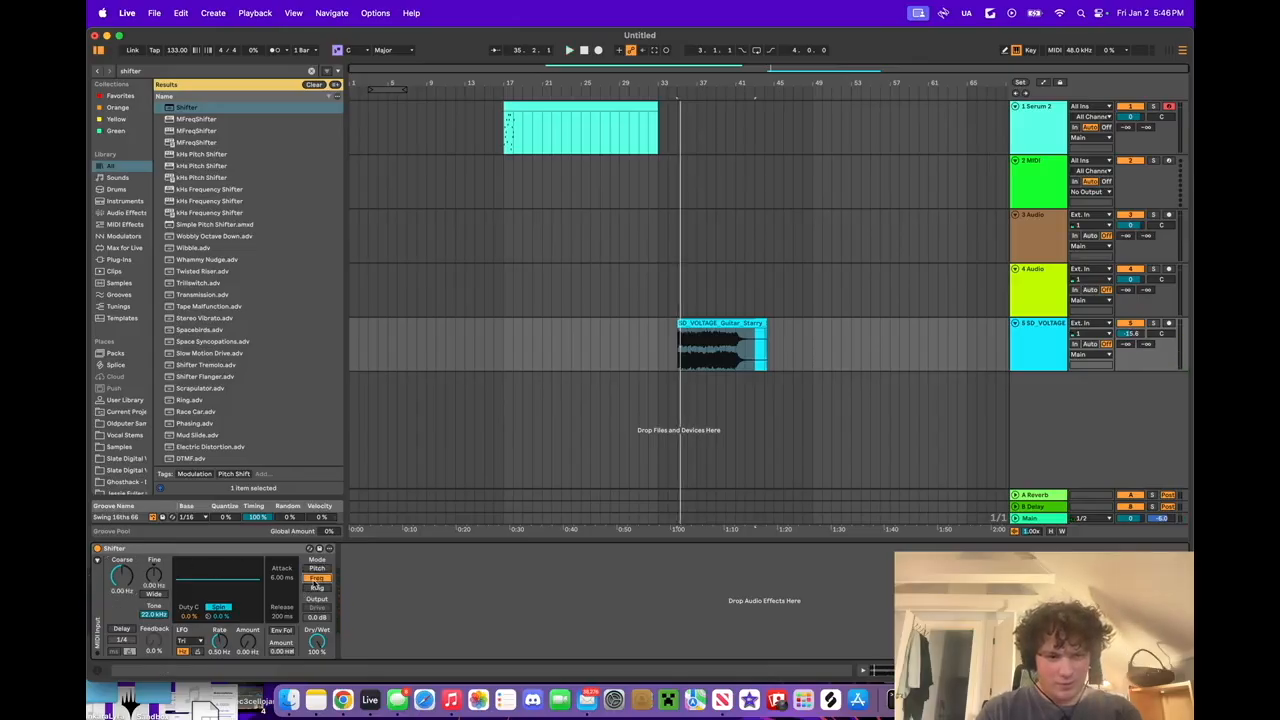
{"action": "key", "text": "space"}
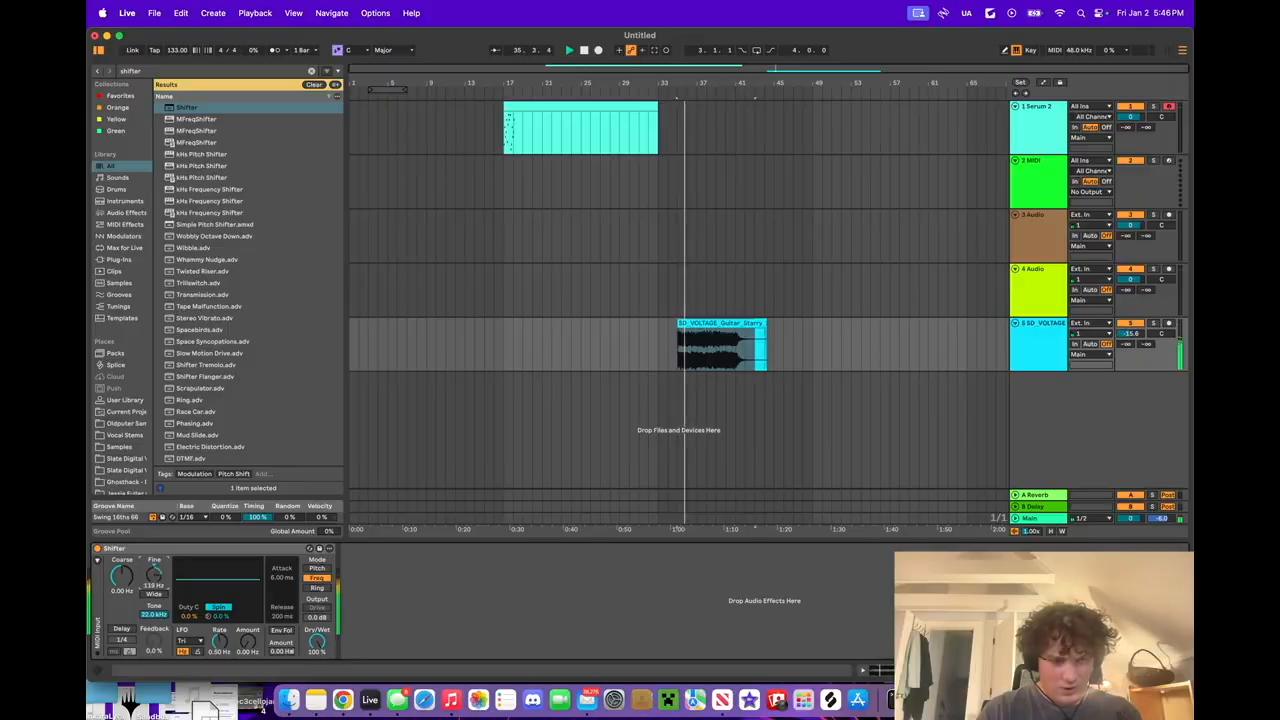
{"action": "left_click_drag", "start_coordinate": [158, 577], "coordinate": [158, 584]}
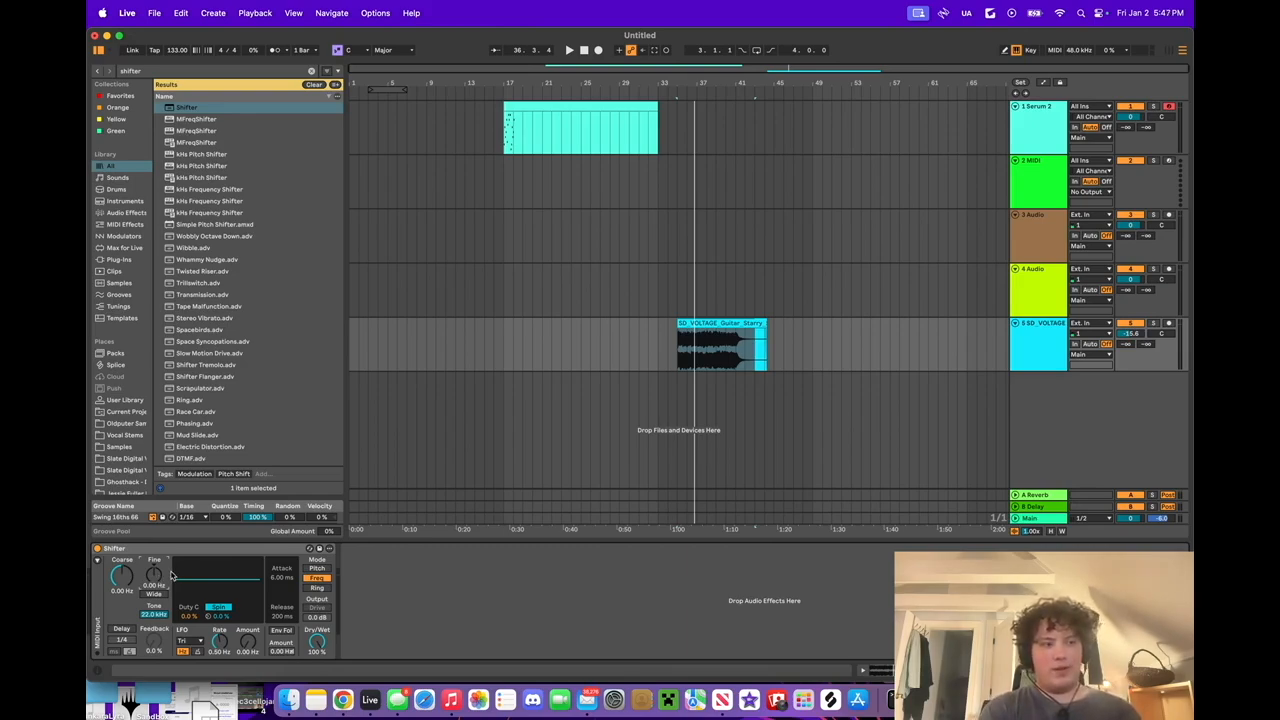
{"action": "mouse_move", "coordinate": [1184, 478]}
{"action": "left_mouse_down"}
{"action": "mouse_move", "coordinate": [858, 470]}
{"action": "mouse_move", "coordinate": [843, 458]}
{"action": "mouse_move", "coordinate": [1191, 459]}
{"action": "left_mouse_up"}
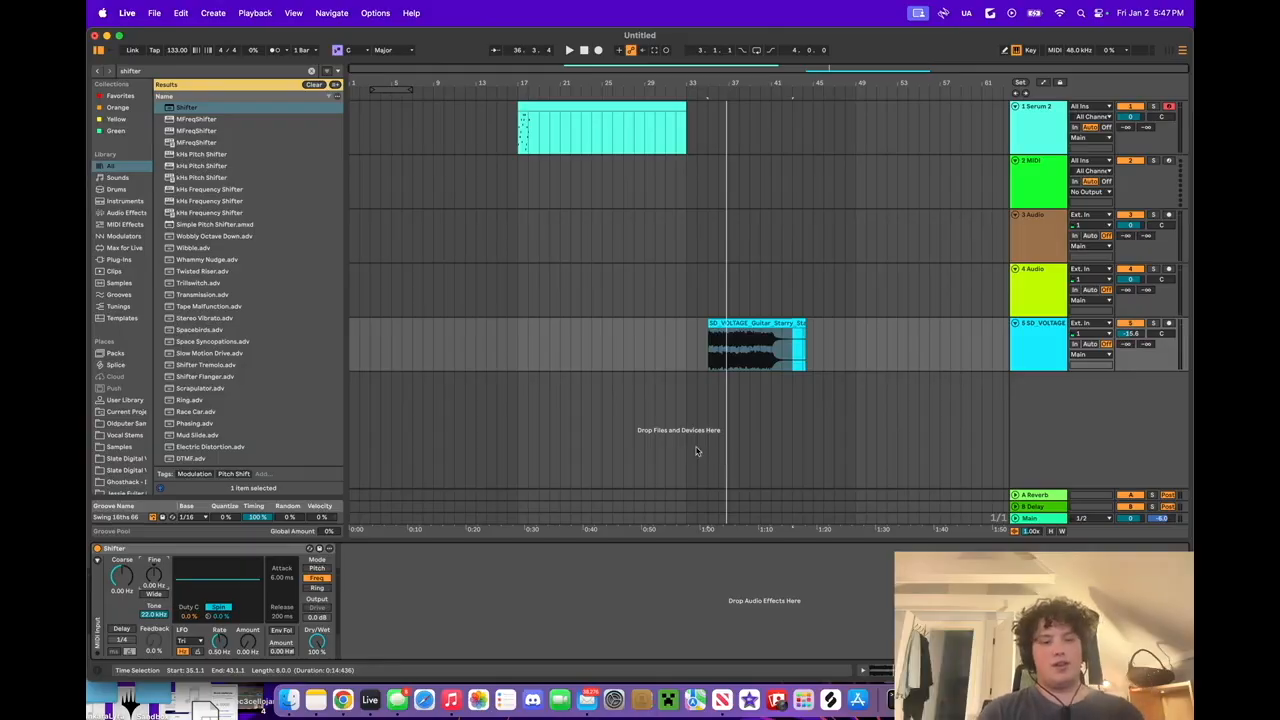
{"action": "key", "text": "space"}
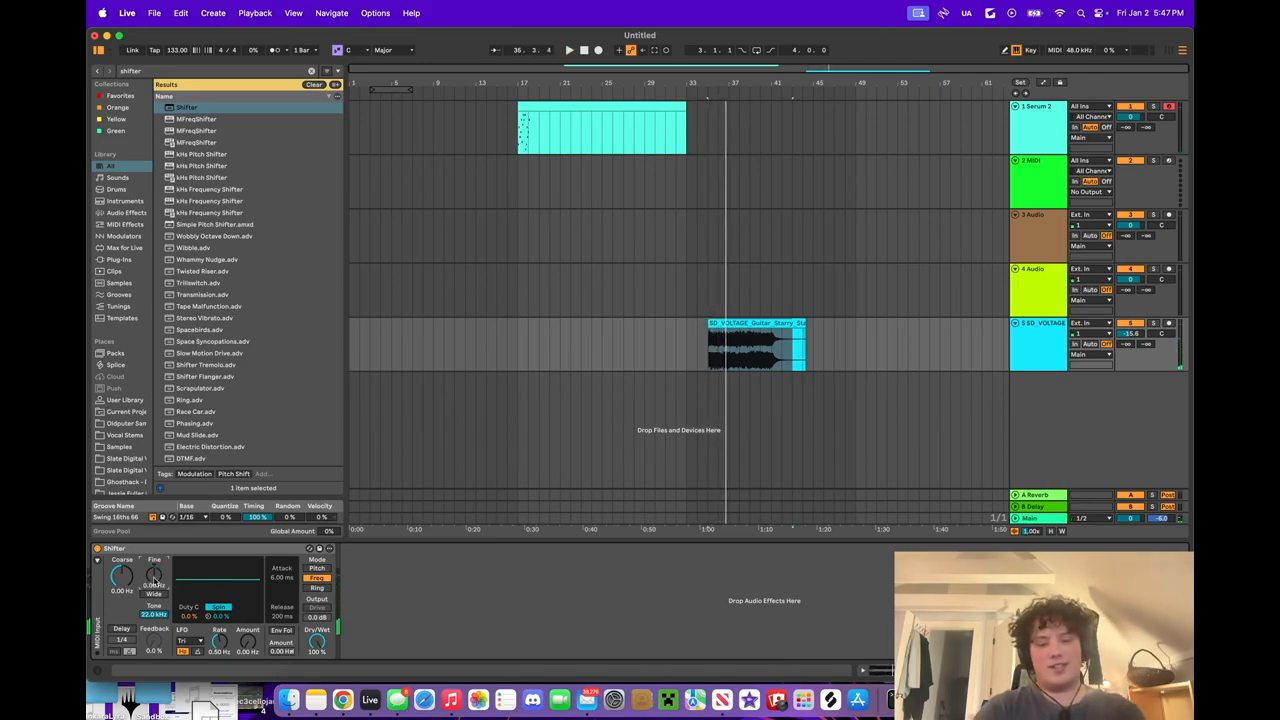
- Find "Red Skies Amin 114bpm.wav" in the browser and place it on a new audio track at bar 46
{"action": "key", "text": "super+f"}
{"action": "type", "text": "red sk"}
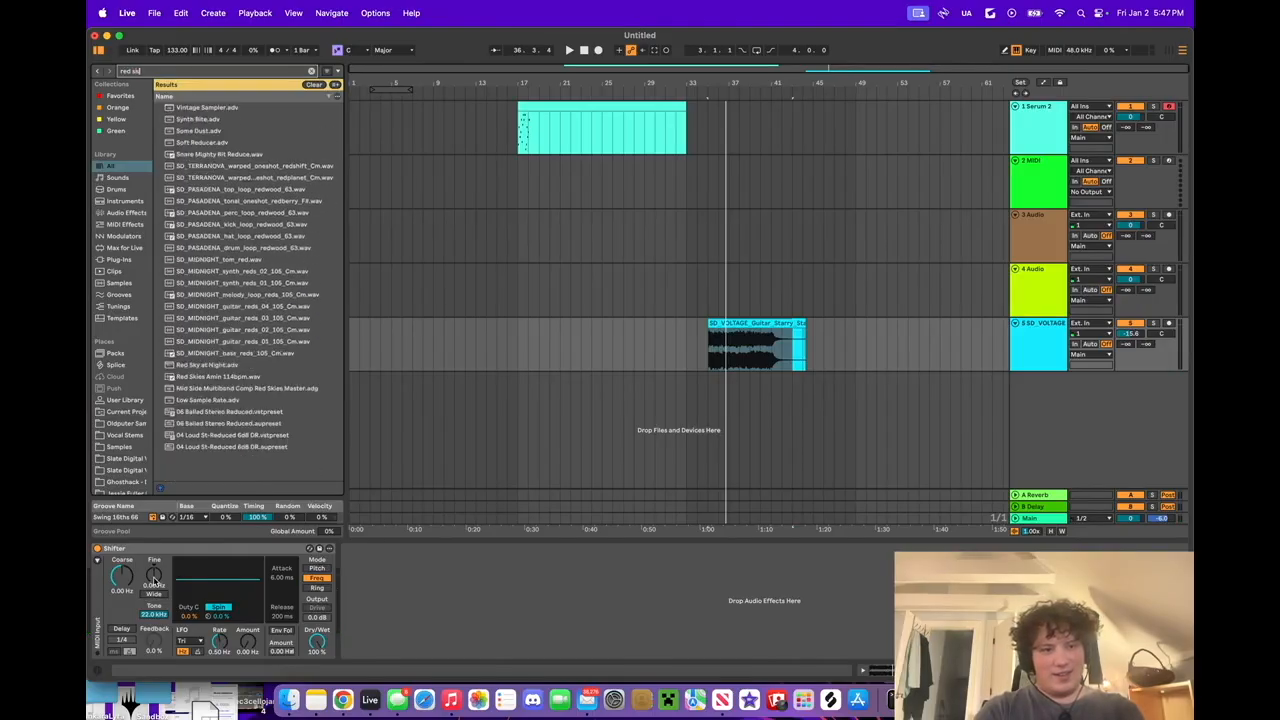
{"action": "type", "text": "ie"}
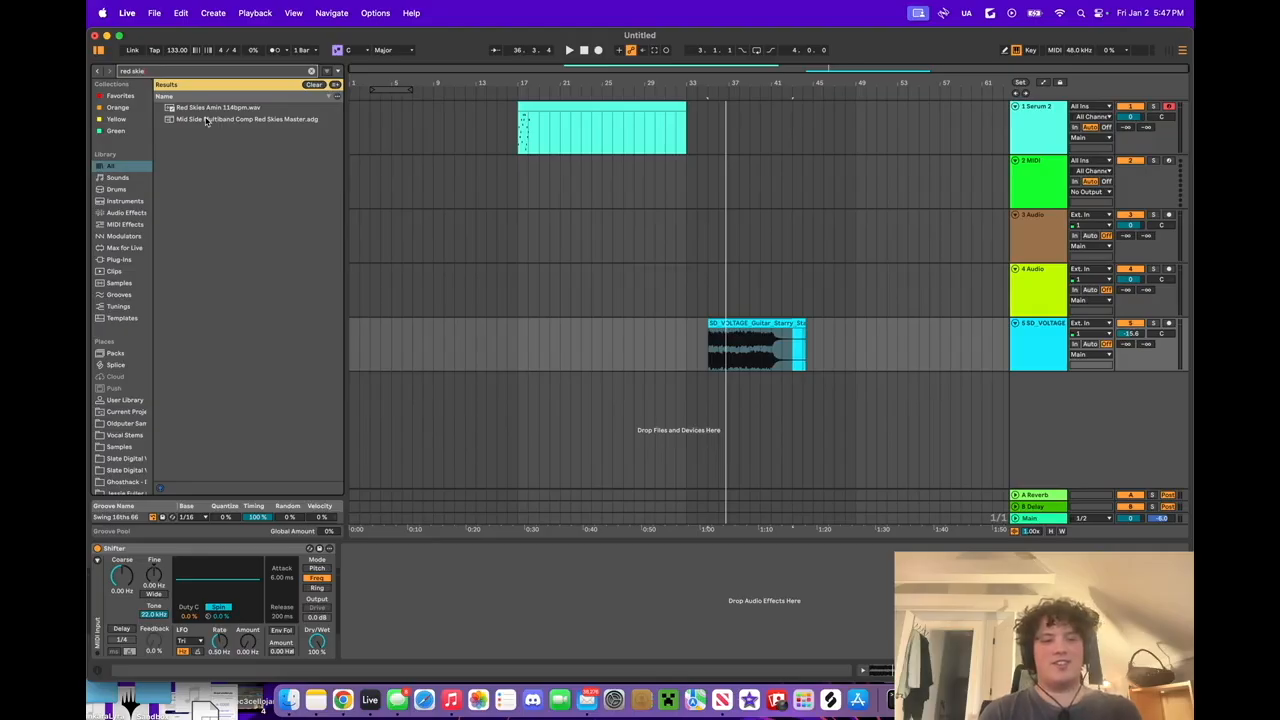
{"action": "left_click_drag", "start_coordinate": [196, 107], "coordinate": [826, 405]}
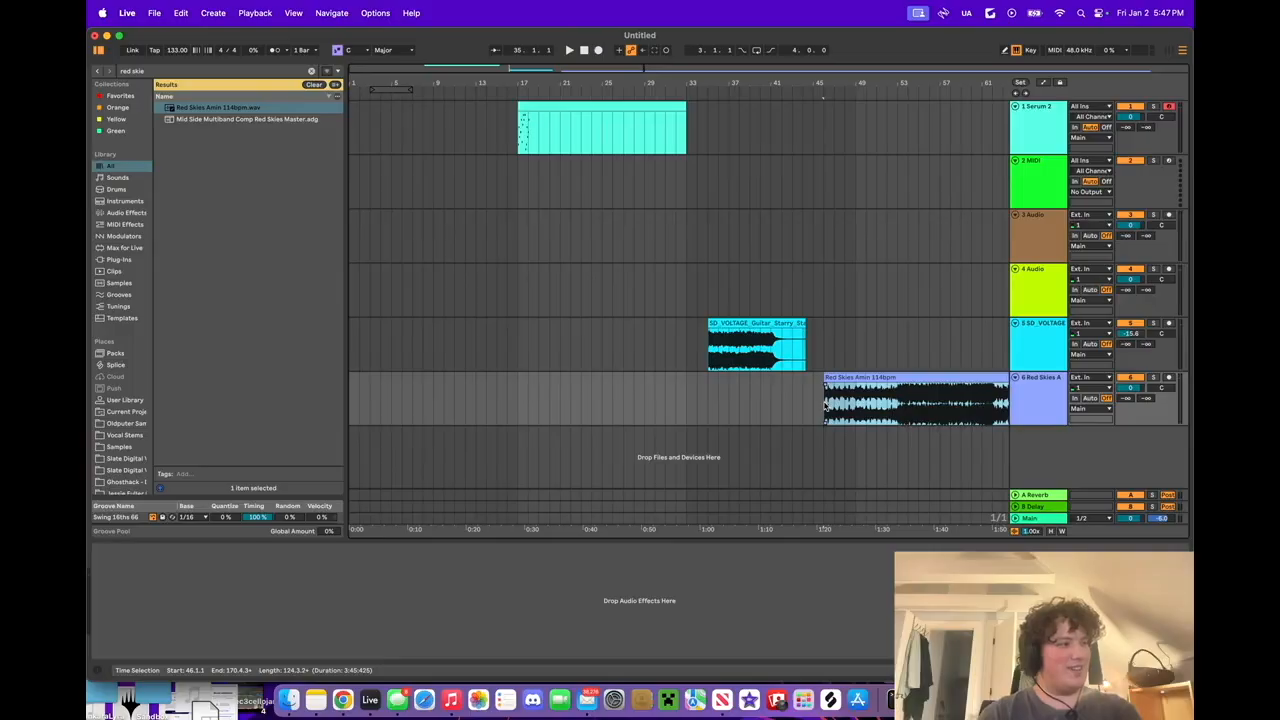
{"action": "left_click", "coordinate": [825, 405]}
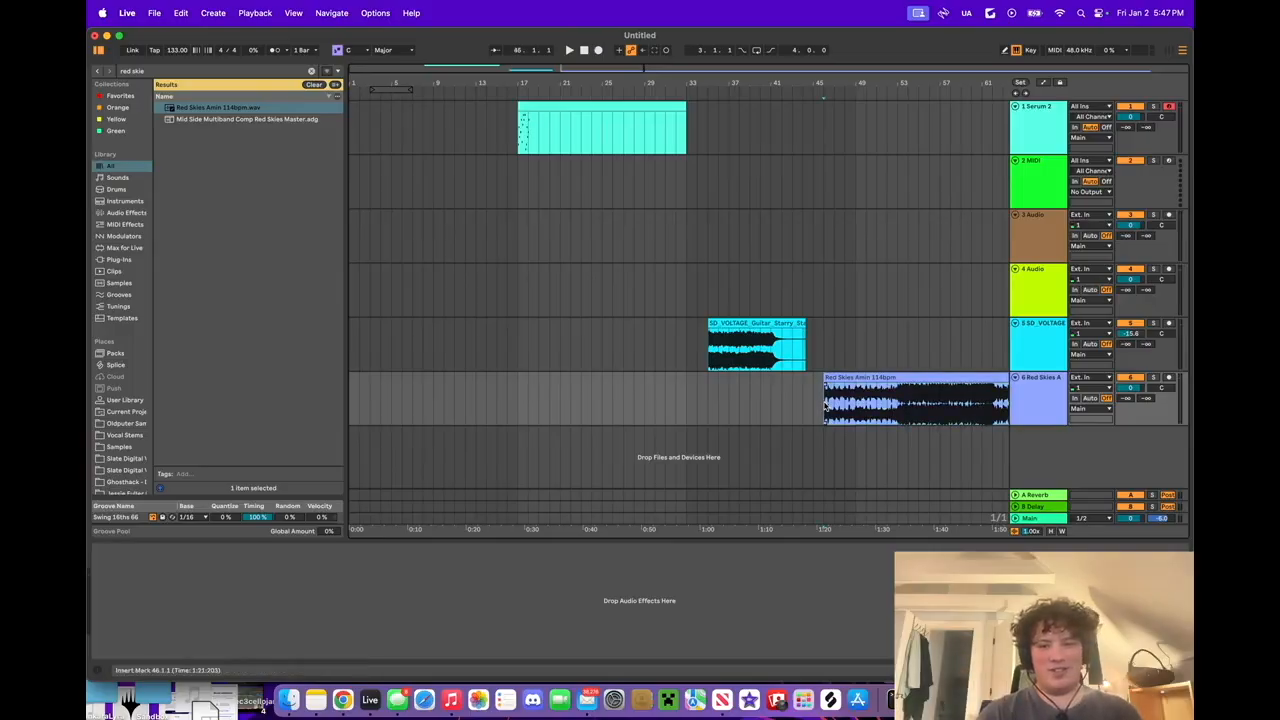
{"action": "scroll", "coordinate": [790, 406], "scroll_direction": "down", "scroll_amount": 5}
{"action": "left_click", "coordinate": [556, 407]}
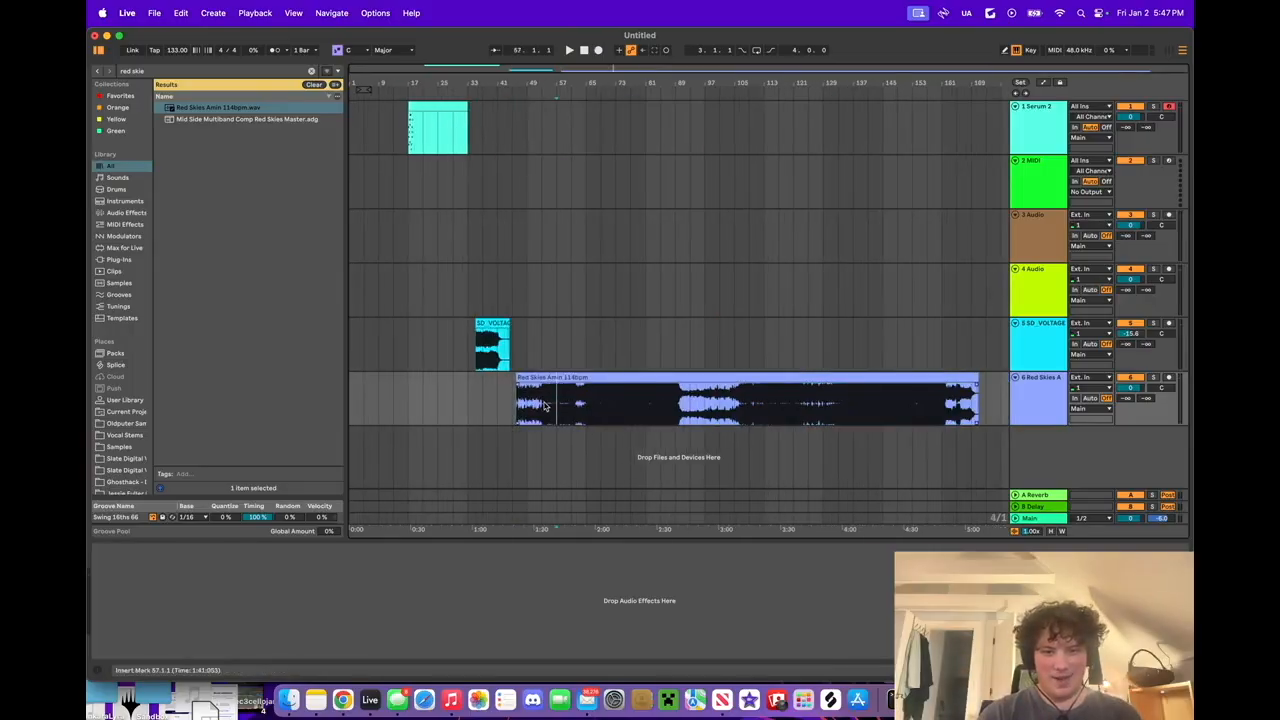
{"action": "scroll", "coordinate": [545, 405], "scroll_direction": "up", "scroll_amount": 4}
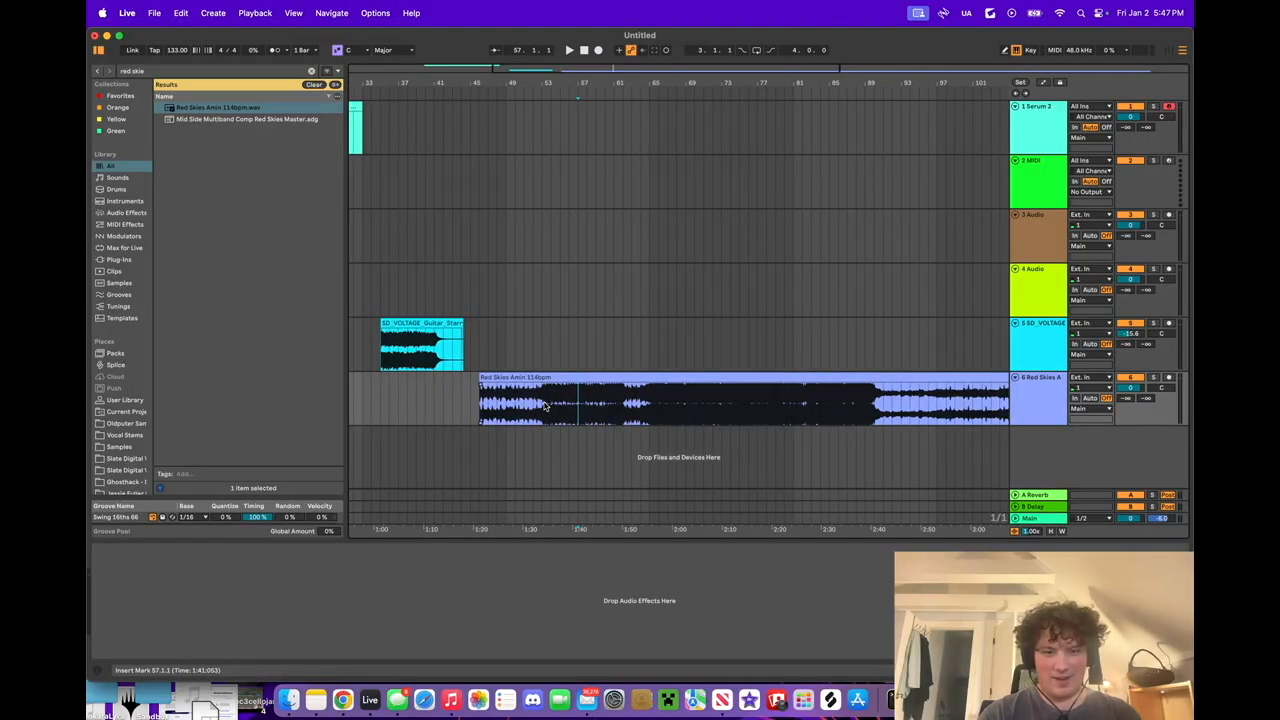
- Solo the Red Skies track and lower its volume to about -3 dB while playing it
{"action": "key", "text": "Up"}
{"action": "left_click", "coordinate": [1155, 377]}
{"action": "left_click_drag", "start_coordinate": [1134, 389], "coordinate": [1134, 401]}
{"action": "key", "text": "space"}
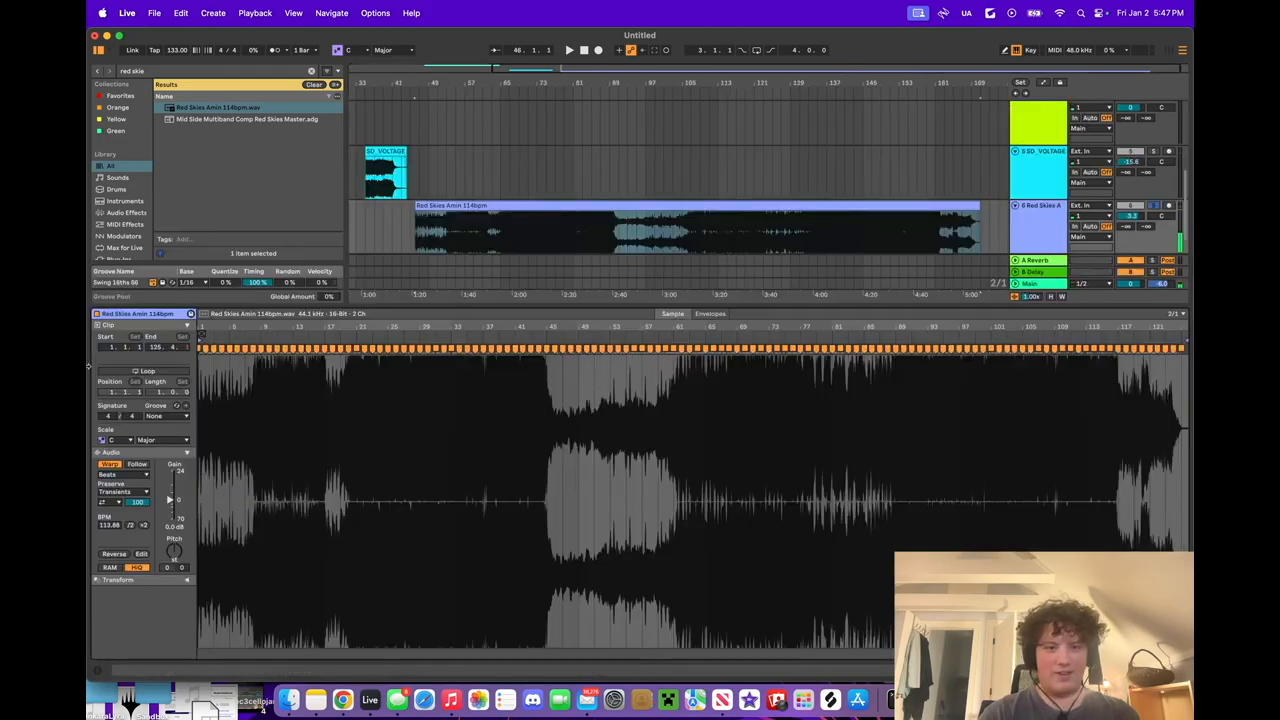
- Turn off warping for the Red Skies clip and lower its track volume to -15.6 dB during playback
{"action": "left_click", "coordinate": [109, 464]}
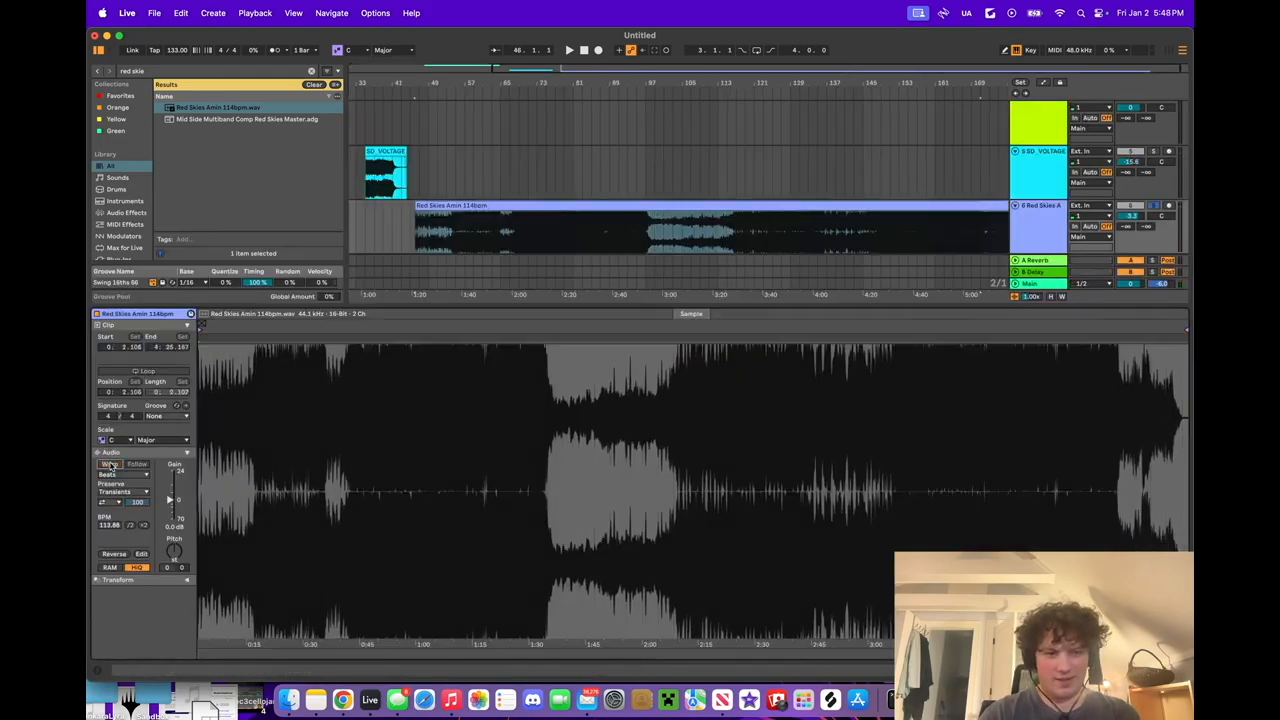
{"action": "left_click_drag", "start_coordinate": [608, 306], "coordinate": [531, 668]}
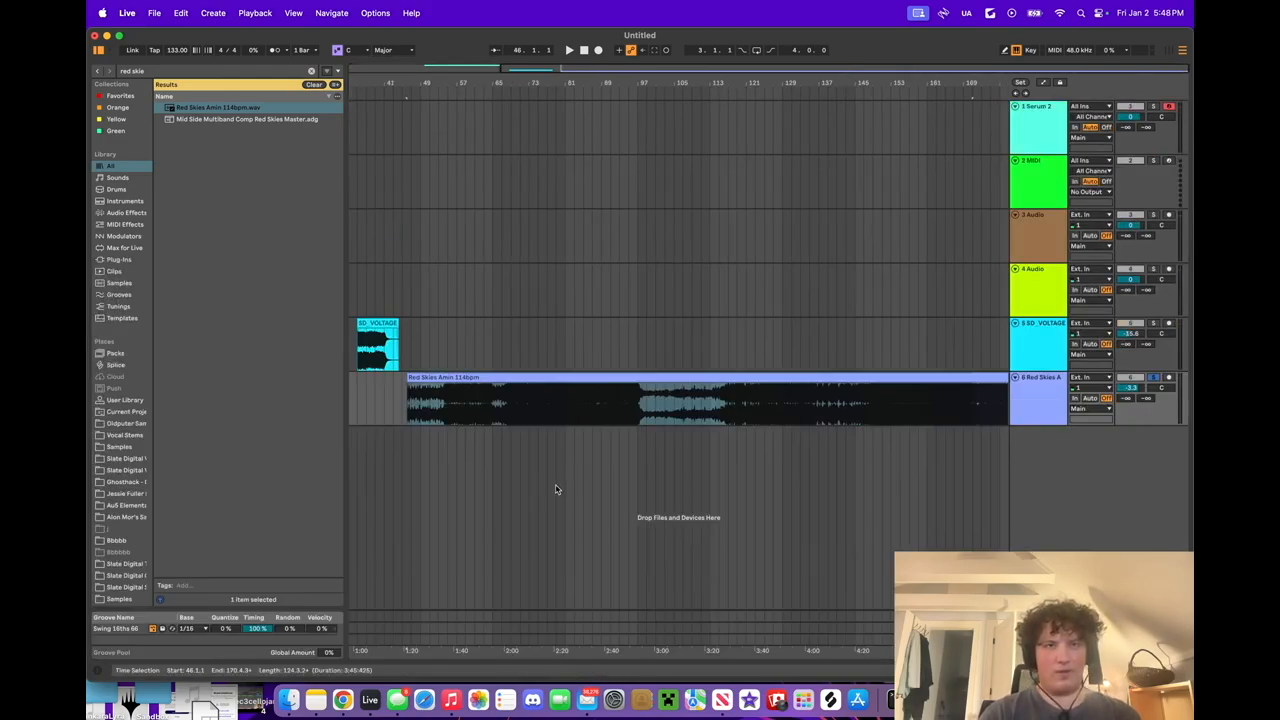
{"action": "left_click", "coordinate": [557, 400]}
{"action": "key", "text": "space"}
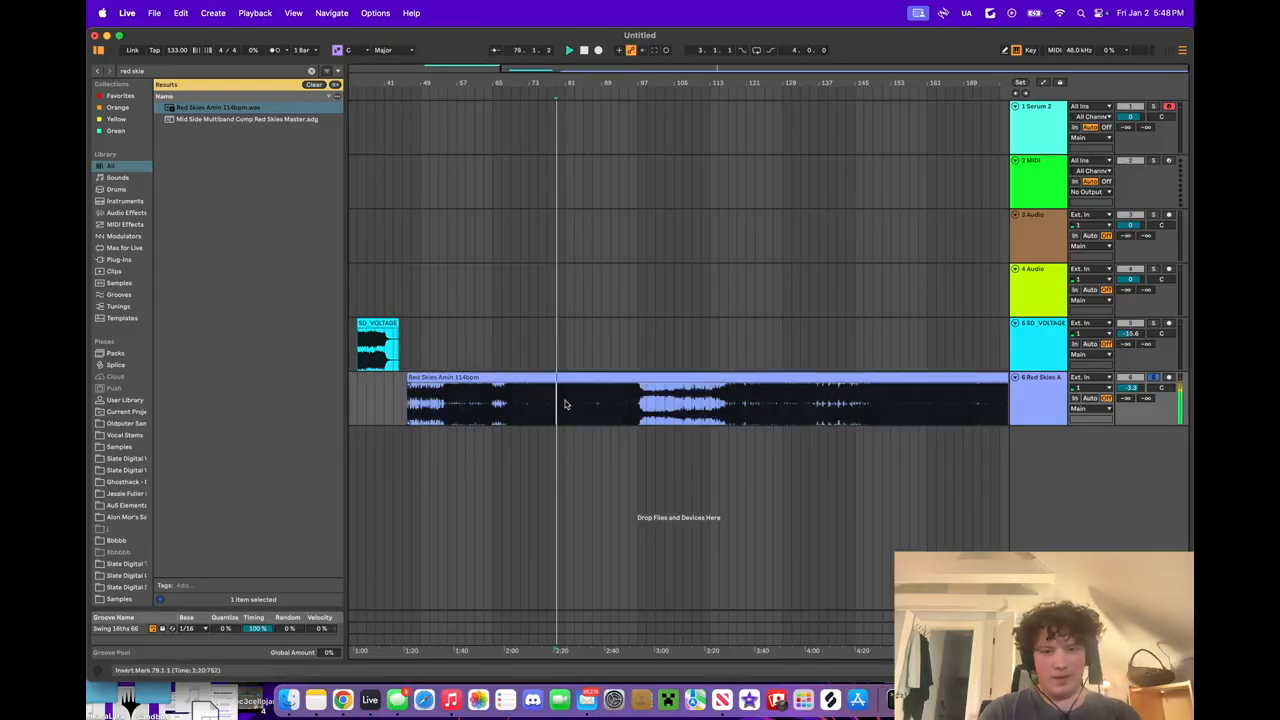
{"action": "left_click_drag", "start_coordinate": [1130, 391], "coordinate": [1130, 408]}
- Audition the Red Skies clip from several points to locate the transition near bar 67
{"action": "left_click", "coordinate": [506, 405]}
{"action": "scroll", "coordinate": [512, 407], "scroll_direction": "up", "scroll_amount": 5}
{"action": "left_click", "coordinate": [523, 408]}
{"action": "key", "text": "space"}
{"action": "left_click", "coordinate": [458, 409]}
{"action": "left_click", "coordinate": [494, 411]}
{"action": "key", "text": "space"}
{"action": "key", "text": "space"}
{"action": "scroll", "coordinate": [494, 411], "scroll_direction": "up", "scroll_amount": 5}
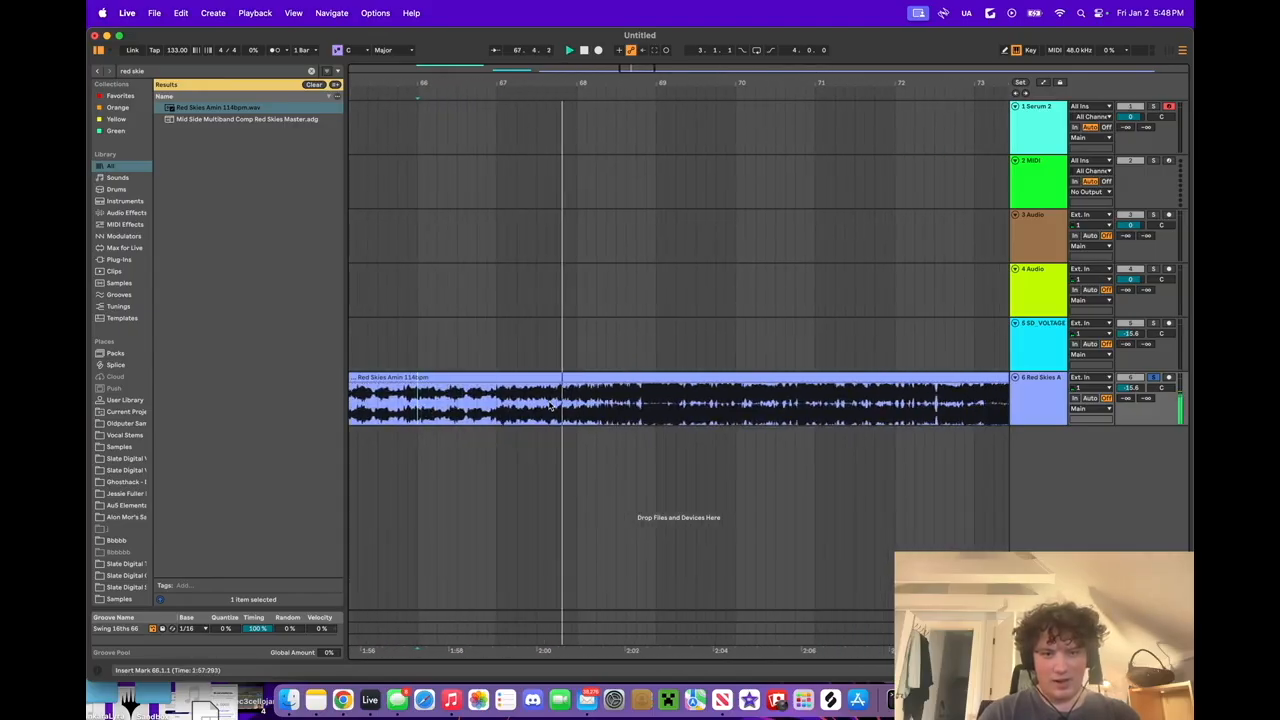
- Replay the Red Skies build-up between bars 65 and 68 from several starting points
{"action": "left_click", "coordinate": [490, 404]}
{"action": "key", "text": "space"}
{"action": "key", "text": "space"}
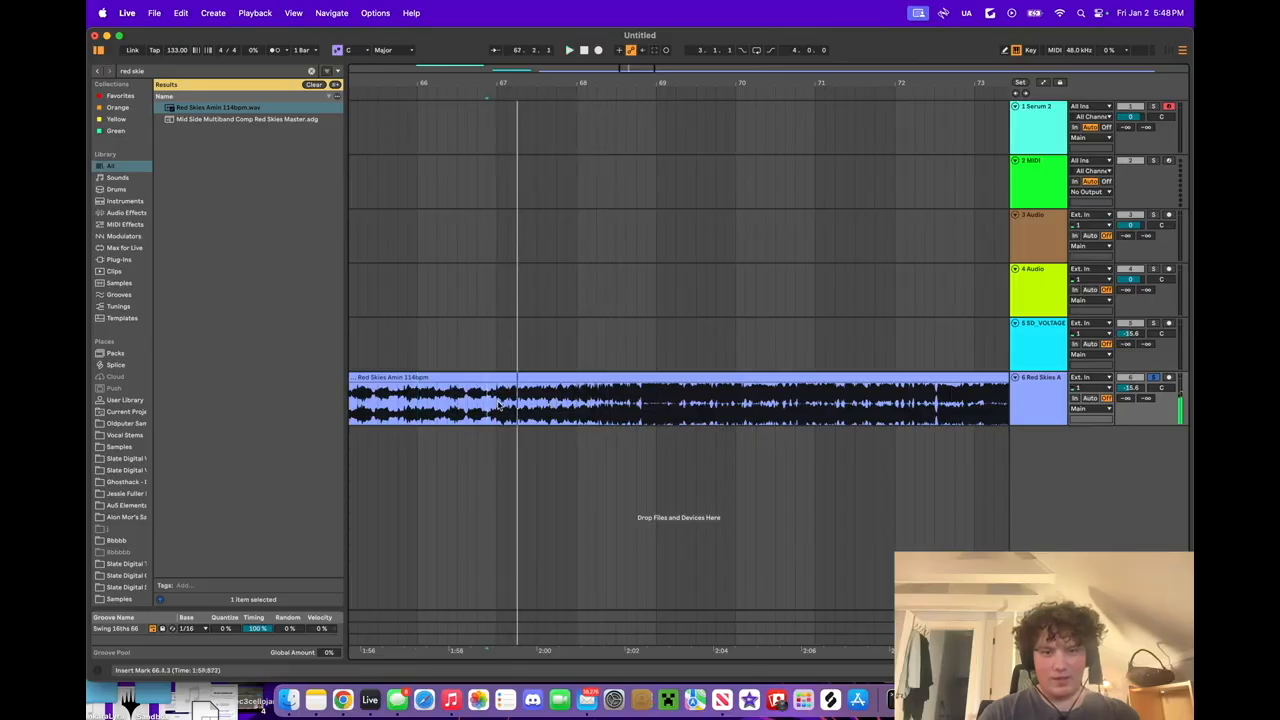
{"action": "key", "text": "space"}
{"action": "left_click", "coordinate": [465, 404]}
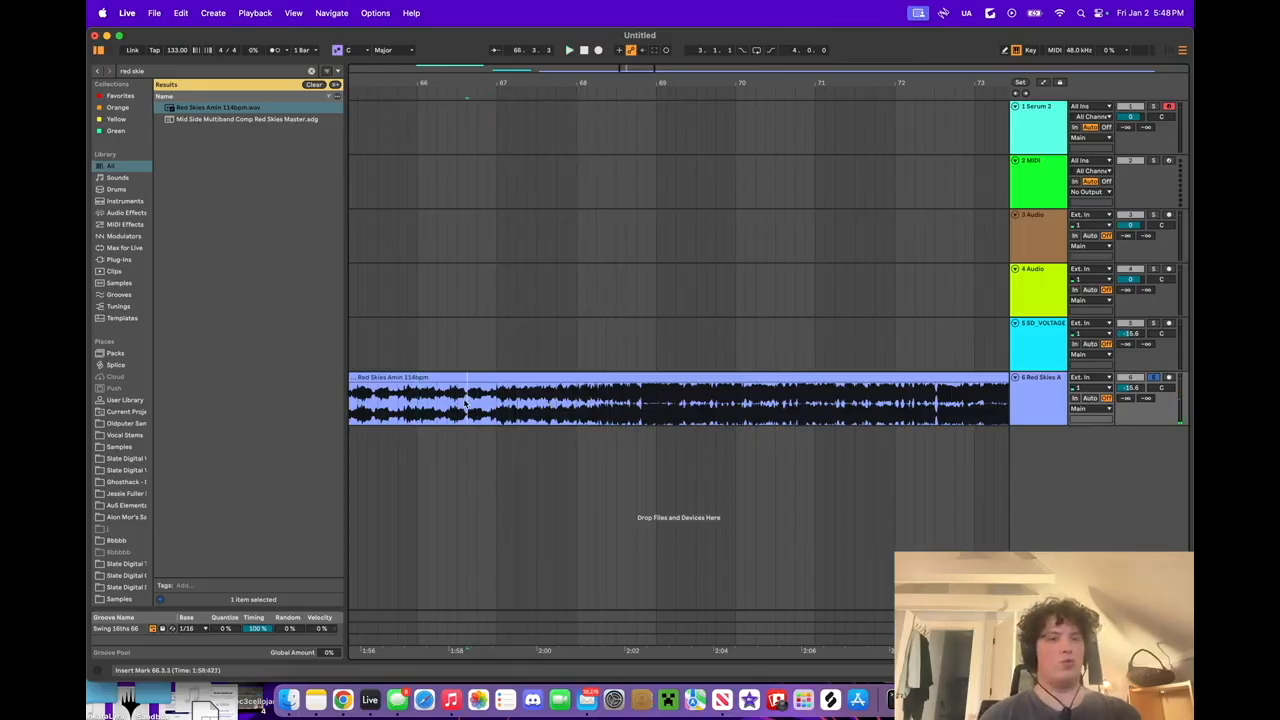
{"action": "left_click", "coordinate": [359, 405]}
{"action": "key", "text": "space"}
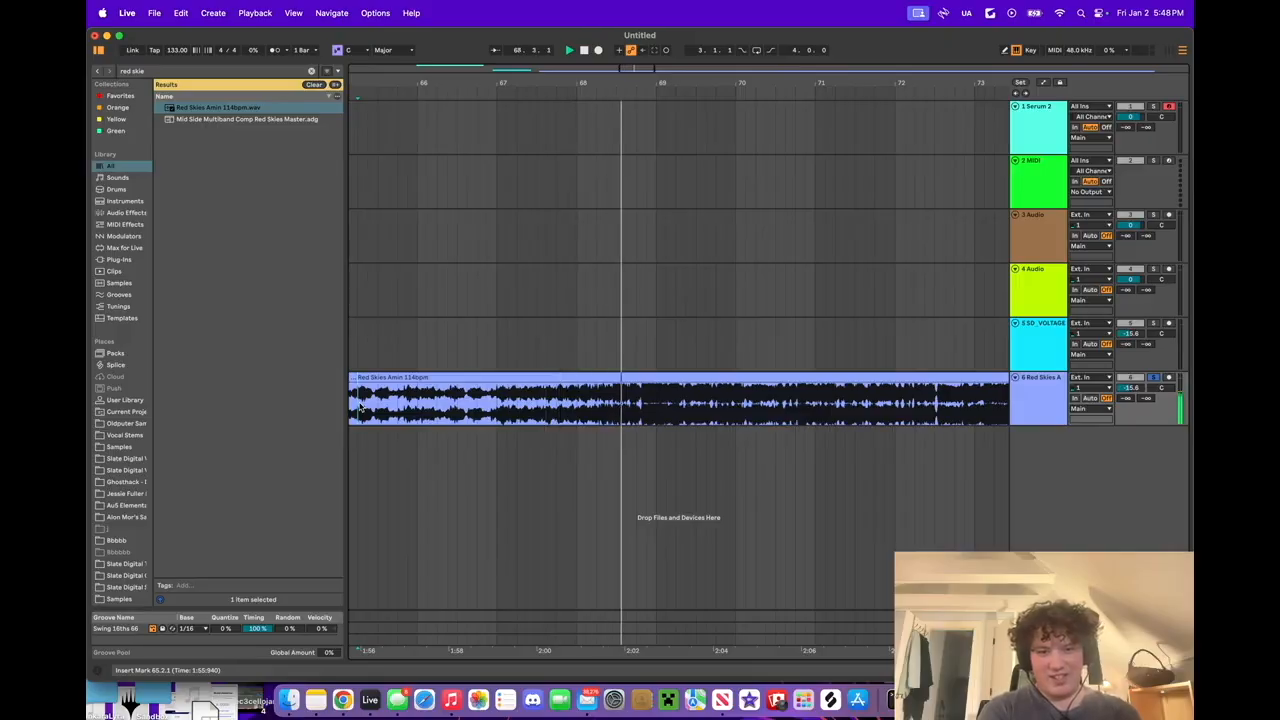
{"action": "left_click", "coordinate": [495, 392]}
{"action": "key", "text": "space"}
{"action": "key", "text": "space"}
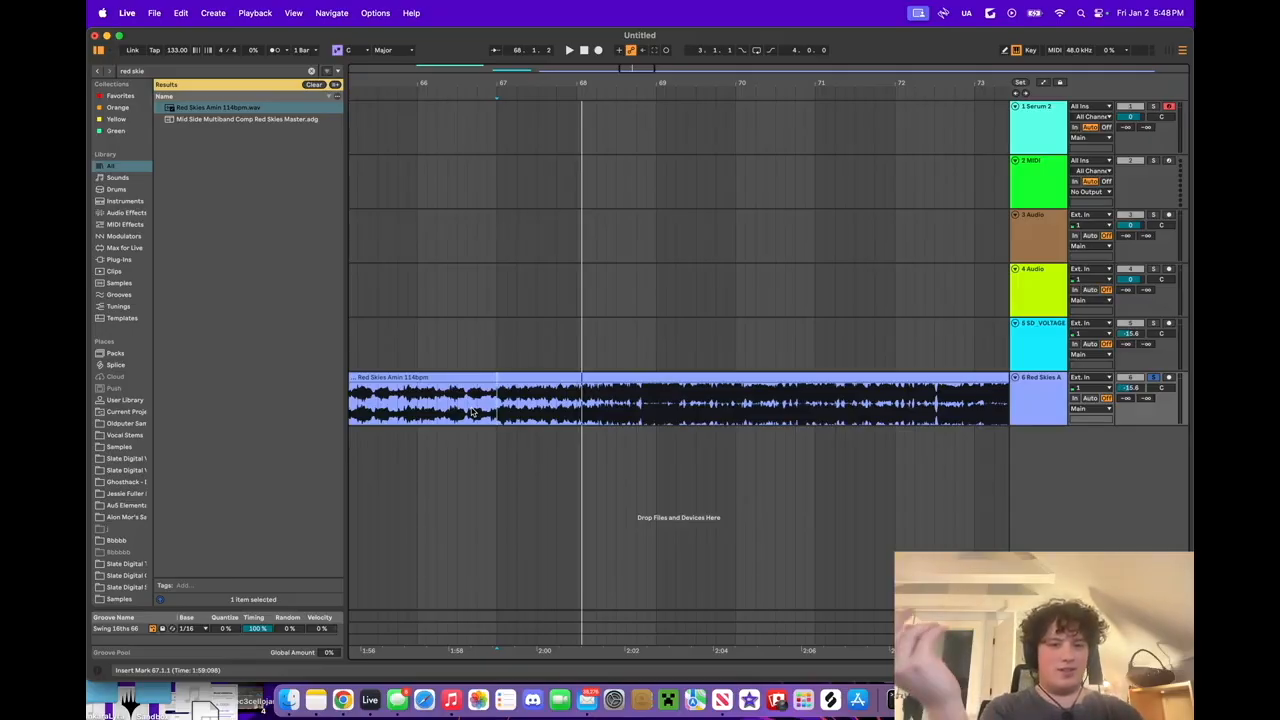
- Add a Shifter to the Red Skies track and set it to Freq mode
{"action": "double_click", "coordinate": [1019, 402]}
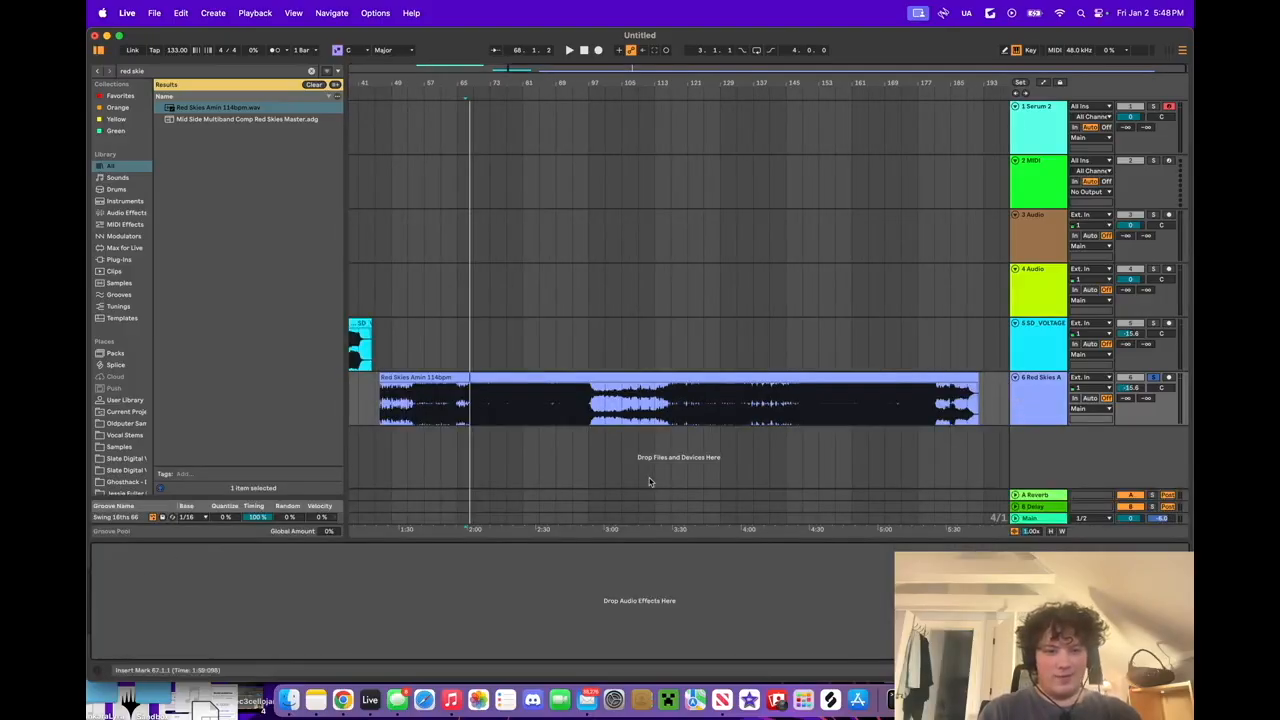
{"action": "double_click", "coordinate": [1032, 394]}
{"action": "key", "text": "super+f"}
{"action": "type", "text": "shifter"}
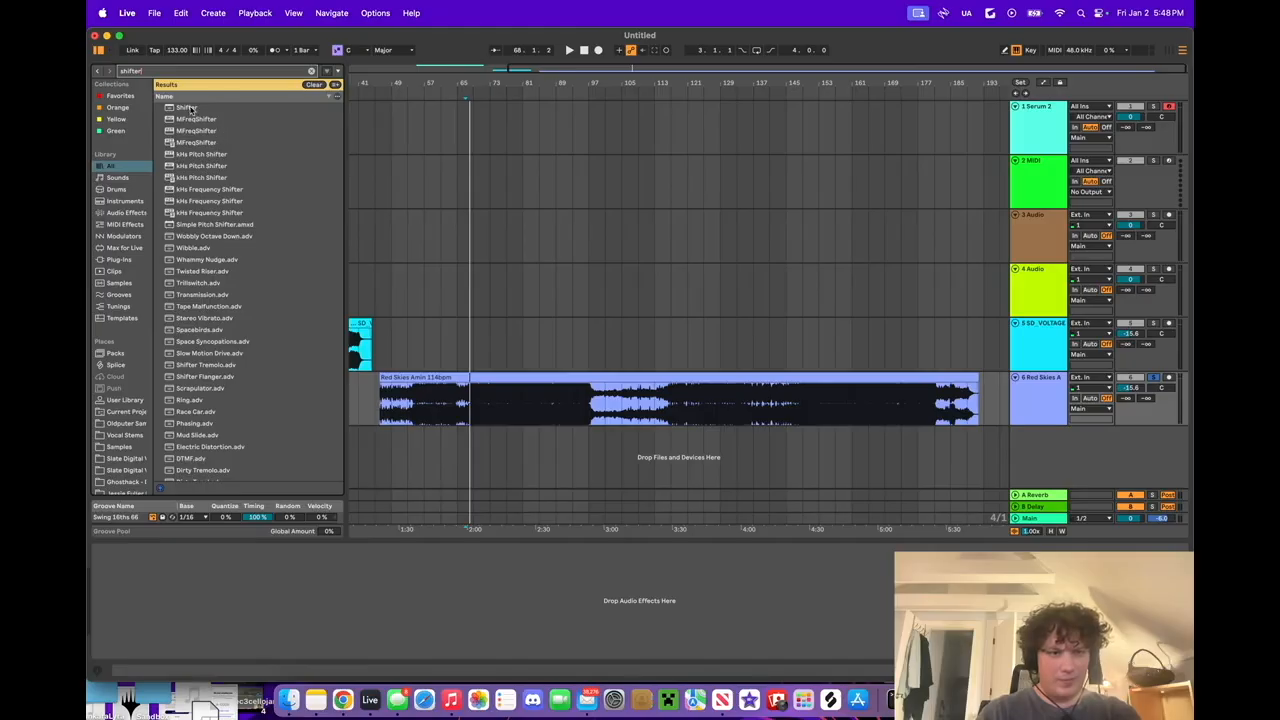
{"action": "double_click", "coordinate": [188, 107]}
{"action": "left_click", "coordinate": [316, 579]}
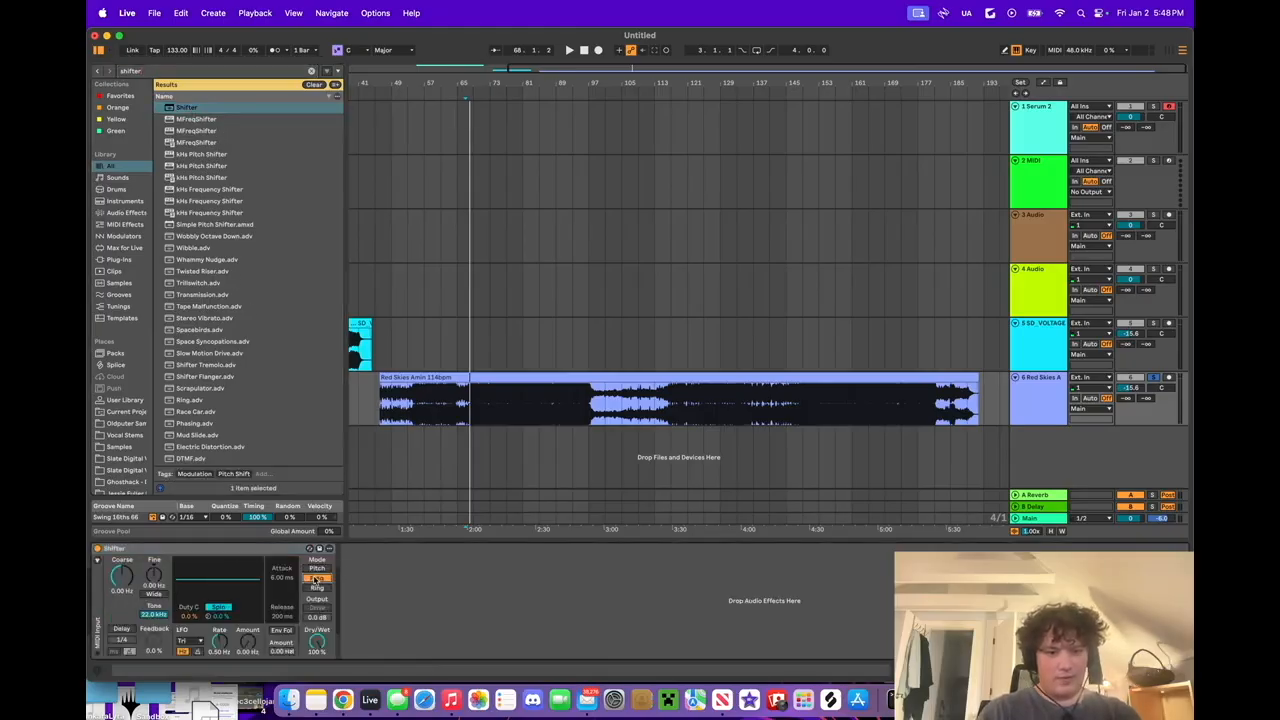
- Audition a raised Fine frequency shift on the Red Skies passage, then reset Fine to 0 Hz
{"action": "key", "text": "space"}
{"action": "left_click_drag", "start_coordinate": [154, 576], "coordinate": [154, 510]}
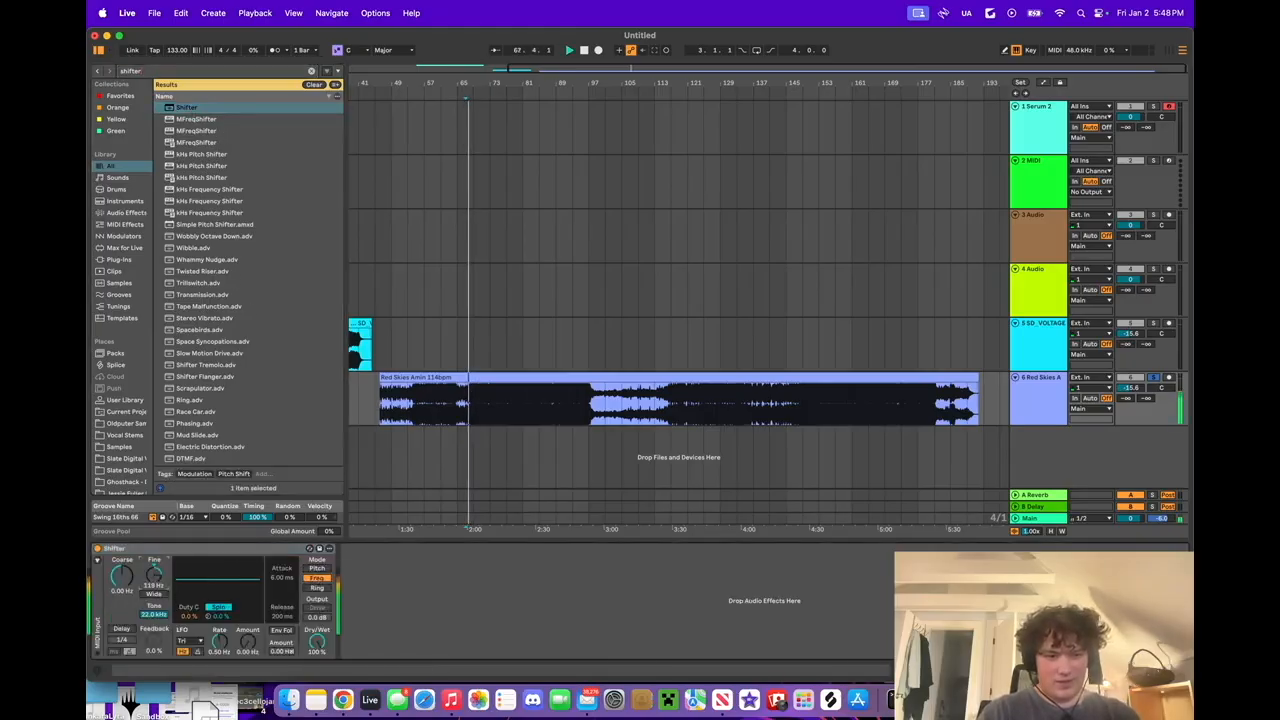
{"action": "key", "text": "v"}
{"action": "key", "text": "space"}
{"action": "double_click", "coordinate": [153, 576]}
- Move the Shifter from the Red Skies track onto the A Reverb return track
{"action": "scroll", "coordinate": [552, 393], "scroll_direction": "left", "scroll_amount": 5}
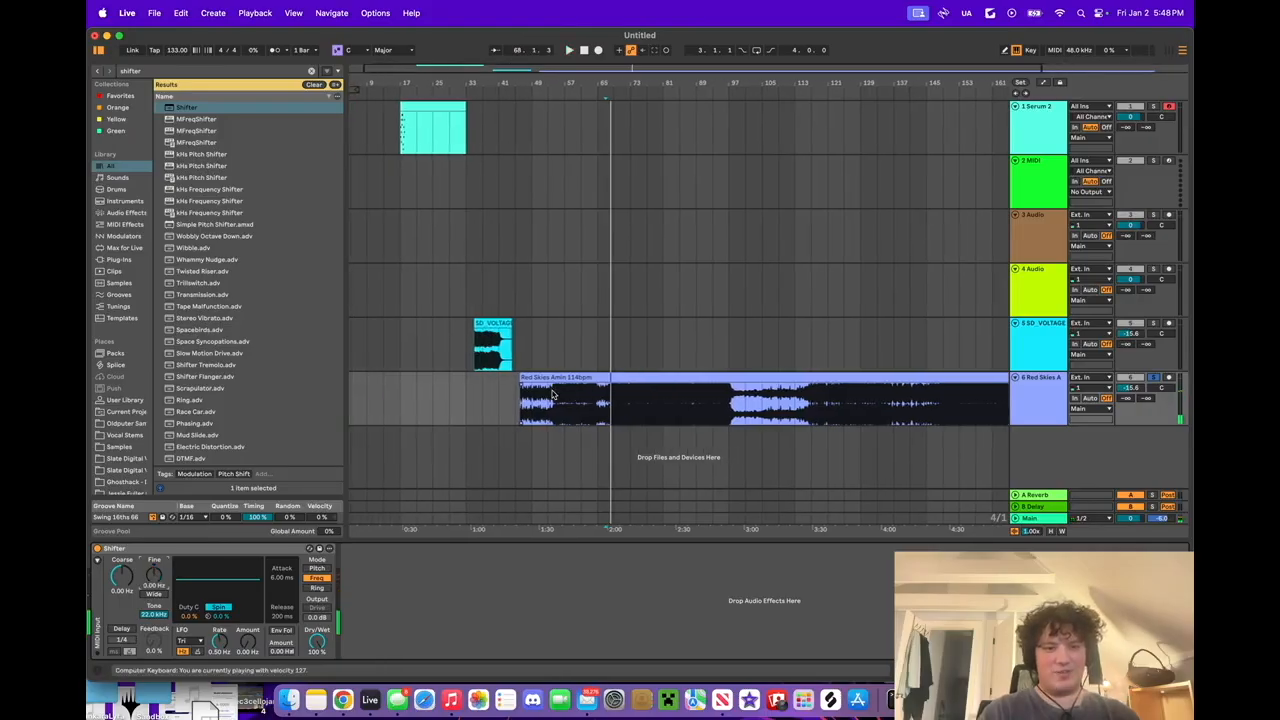
{"action": "left_click_drag", "start_coordinate": [180, 551], "coordinate": [442, 495]}
- Solo the SD_VOLTAGE guitar track and play it from a point inside its clip
{"action": "left_click", "coordinate": [1060, 343]}
{"action": "key", "text": "space"}
{"action": "key", "text": "space"}
{"action": "left_click", "coordinate": [484, 352]}
{"action": "key", "text": "space"}
{"action": "left_click", "coordinate": [1152, 323]}
{"action": "key", "text": "space"}
{"action": "key", "text": "space"}
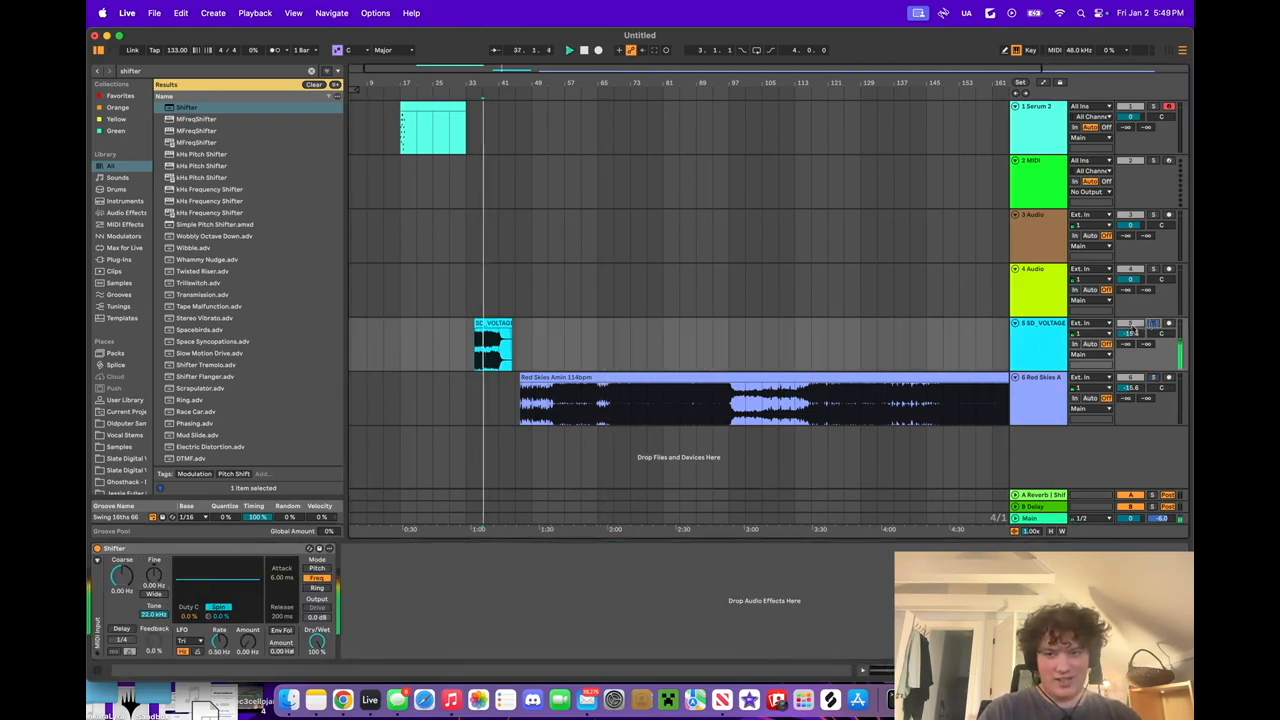
- Enable Wide on the guitar track's Shifter and audition Spread amounts, returning Spread to 0 Hz
{"action": "left_click_drag", "start_coordinate": [121, 577], "coordinate": [158, 562]}
{"action": "left_click", "coordinate": [157, 594]}
{"action": "key", "text": "space"}
{"action": "key", "text": "space"}
{"action": "left_click_drag", "start_coordinate": [155, 575], "coordinate": [154, 586]}
{"action": "key", "text": "space"}
{"action": "key", "text": "space"}
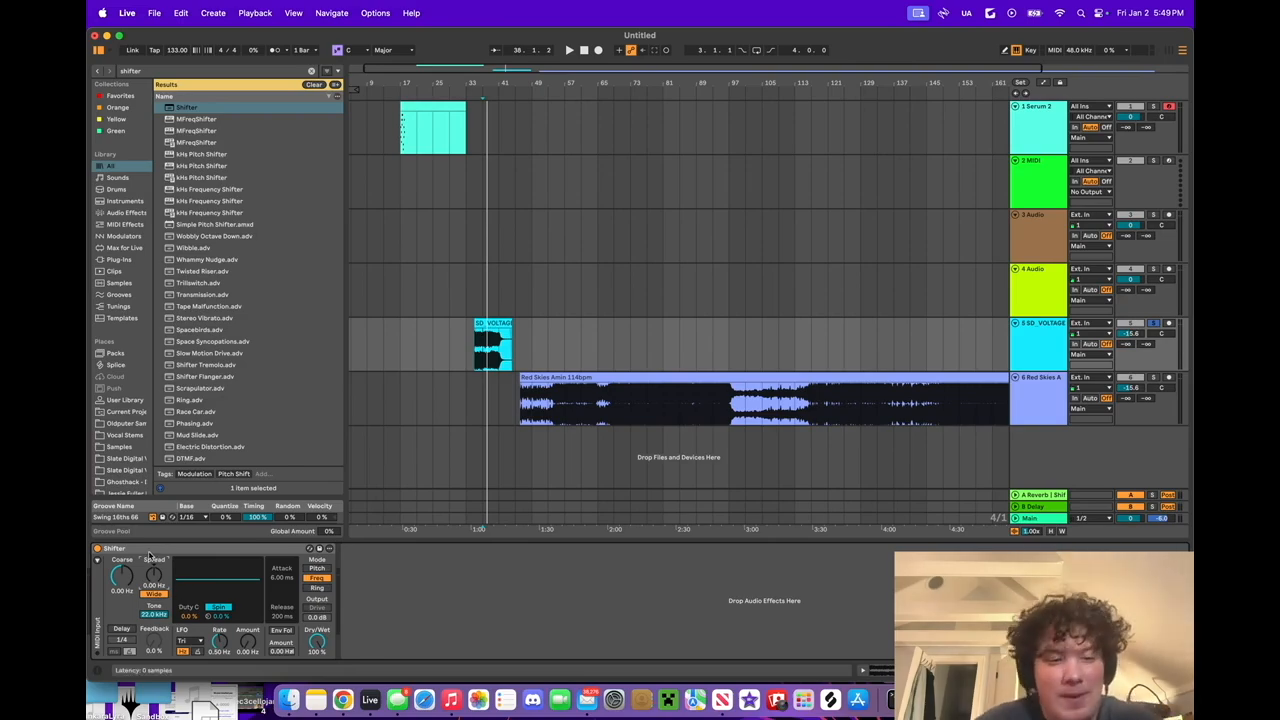
- Group the guitar's Shifter into an Audio Effect Rack, show its chain list and create a second, empty chain
{"action": "left_click", "coordinate": [150, 556]}
{"action": "left_click", "coordinate": [97, 560]}
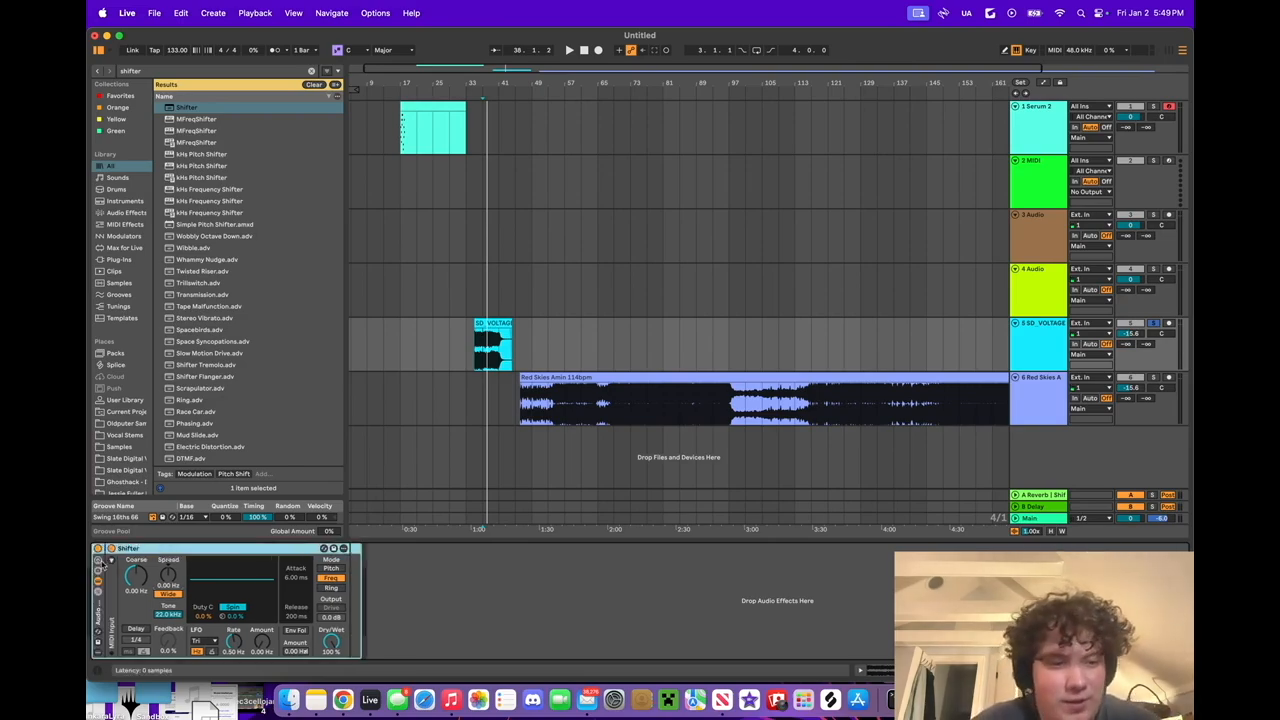
{"action": "left_click", "coordinate": [98, 592]}
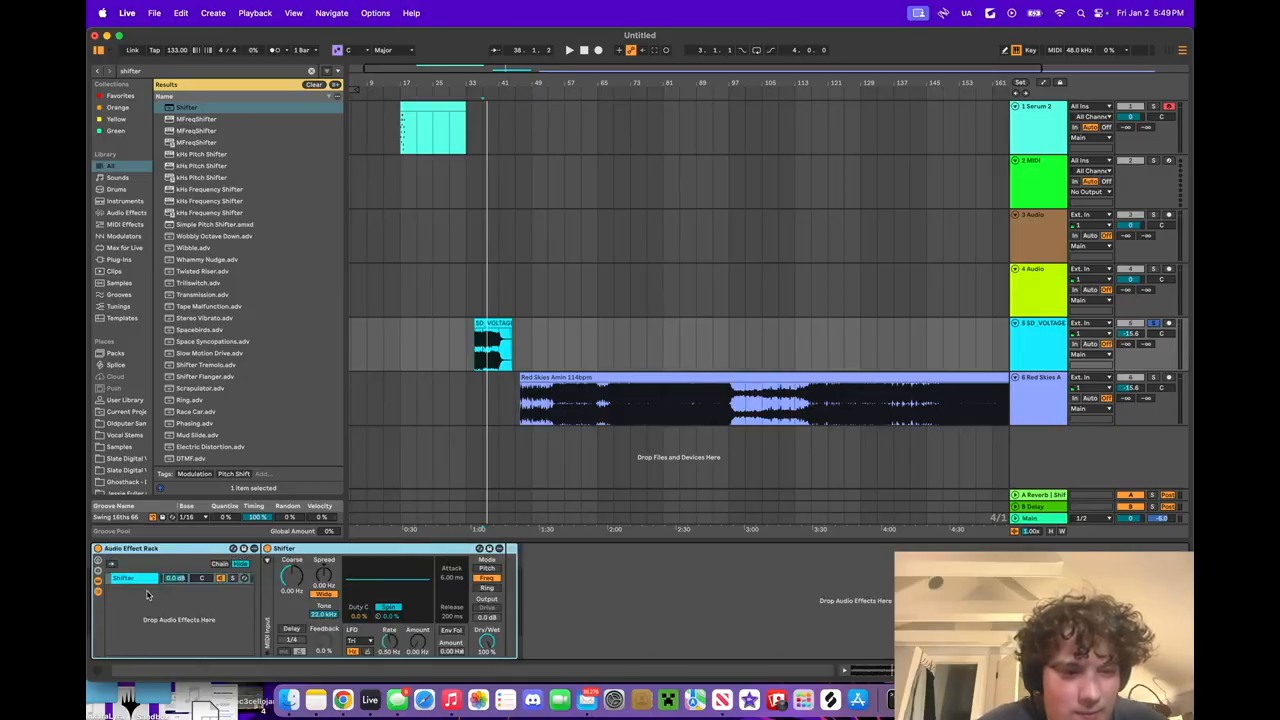
{"action": "right_click", "coordinate": [148, 594]}
{"action": "left_click", "coordinate": [165, 600]}
{"action": "left_click", "coordinate": [136, 578]}
{"action": "left_click", "coordinate": [137, 589]}
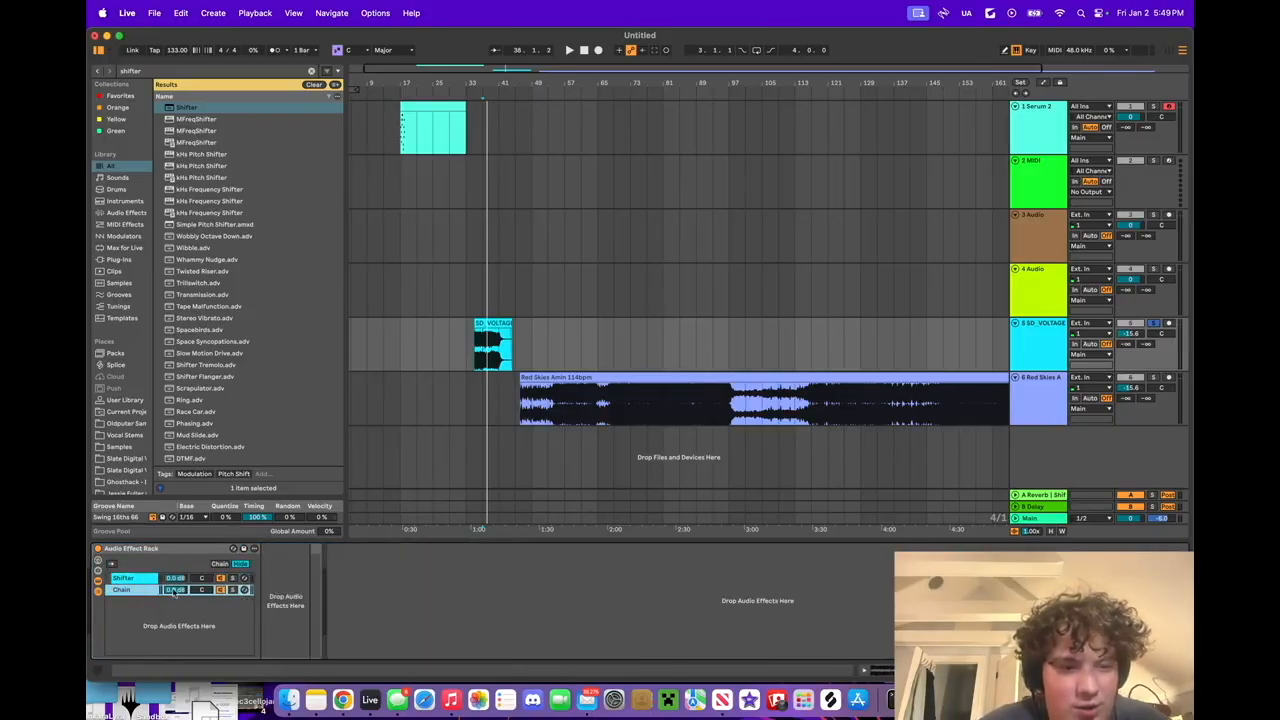
- Set the volume of both the Shifter chain and the empty chain to -6.0 dB
{"action": "left_click", "coordinate": [171, 579]}
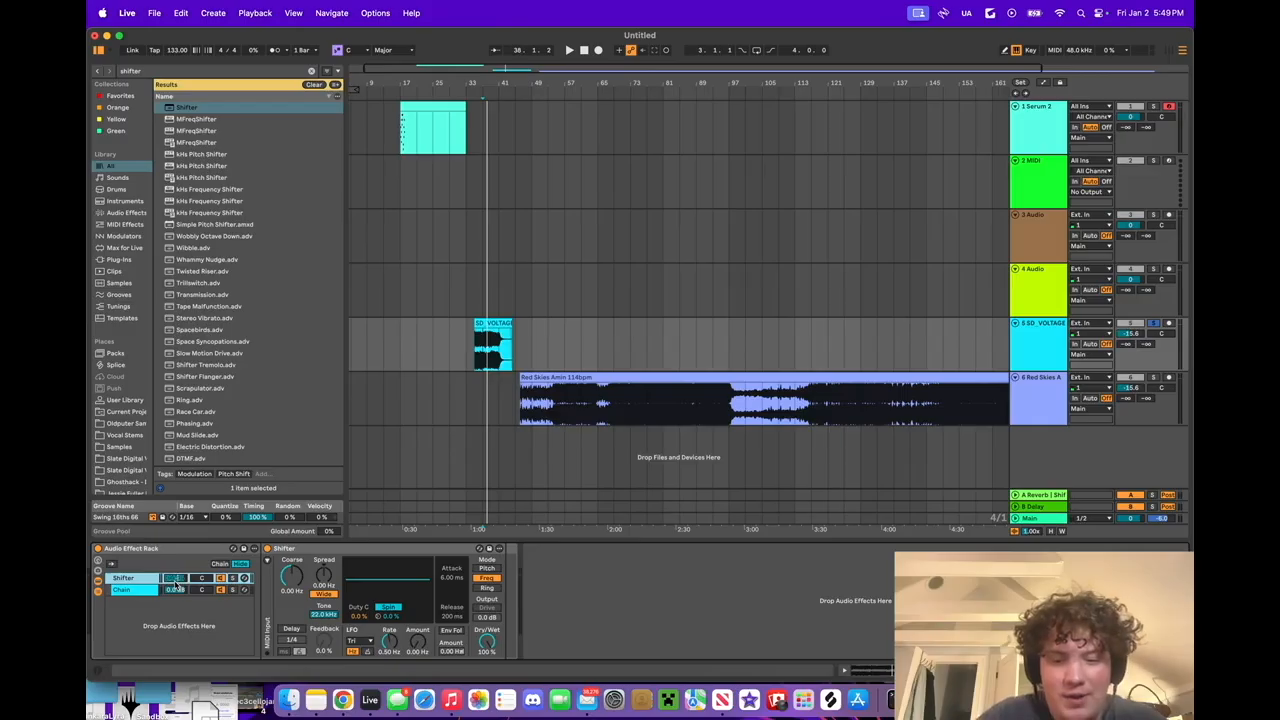
{"action": "left_click", "coordinate": [177, 590]}
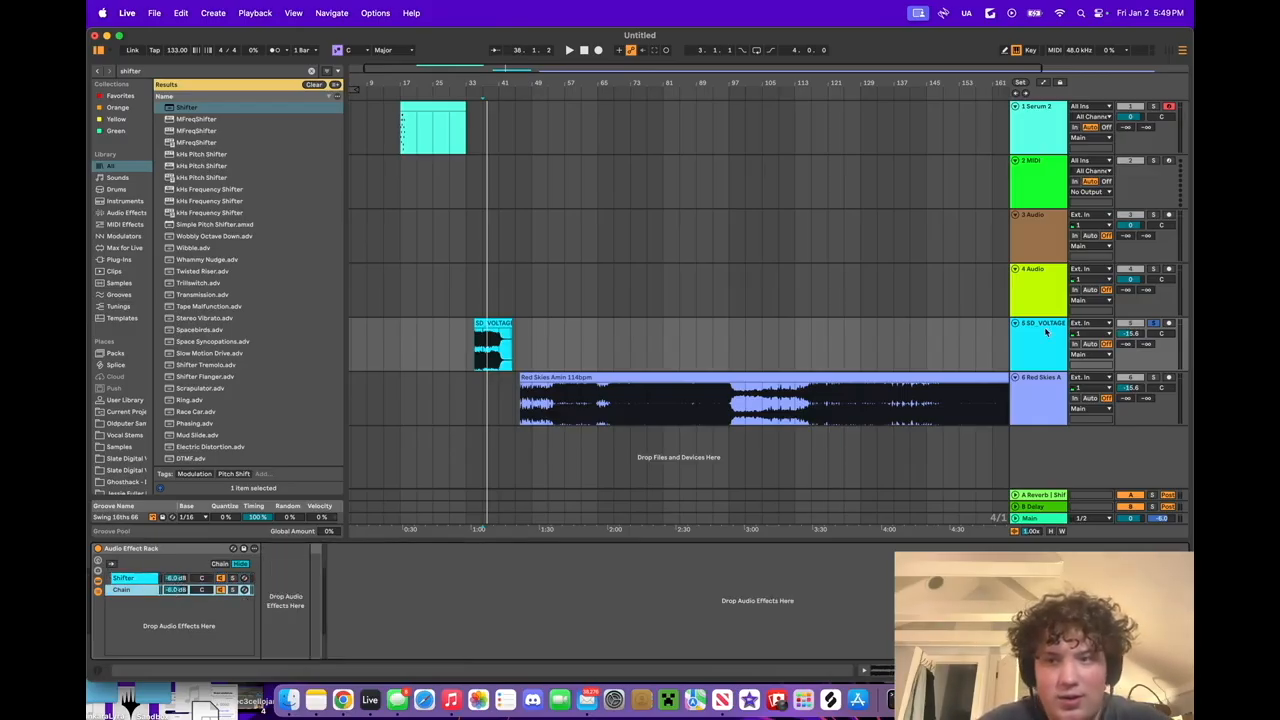
- Display the Shifter chain's devices in the guitar track's rack and play the guitar with both chains blended
{"action": "double_click", "coordinate": [130, 578]}
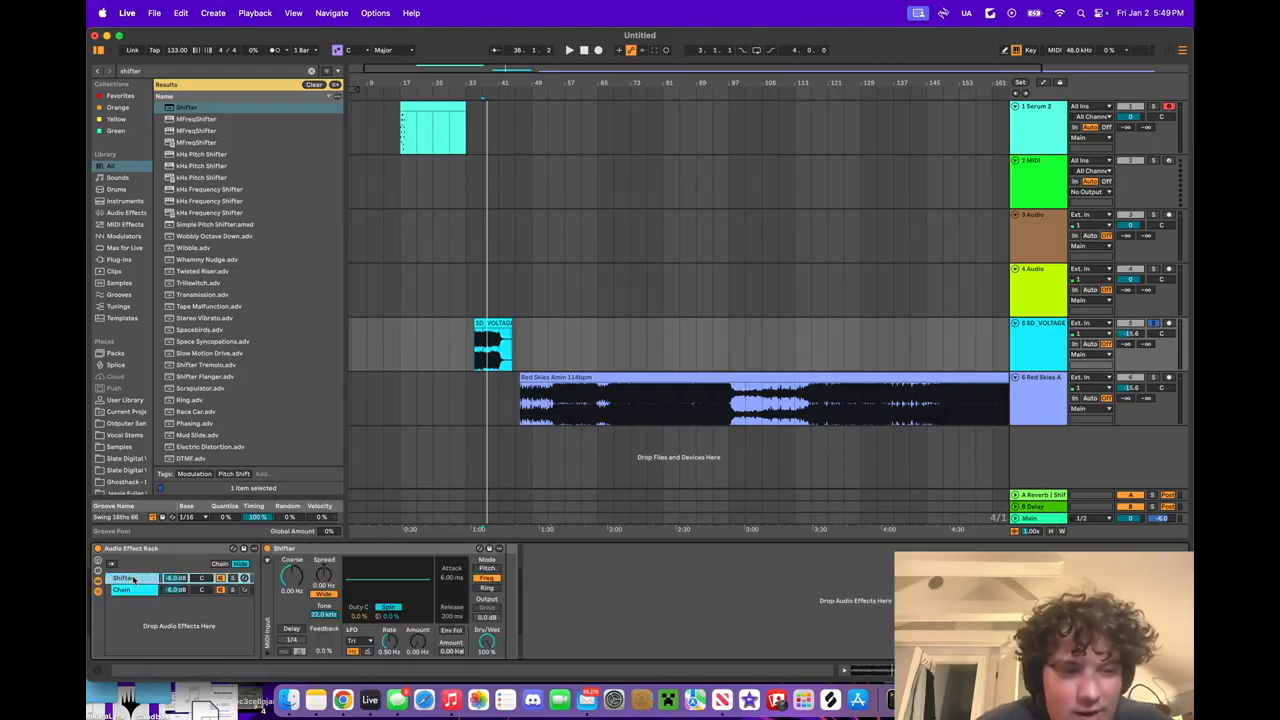
{"action": "double_click", "coordinate": [122, 579]}
{"action": "key", "text": "space"}
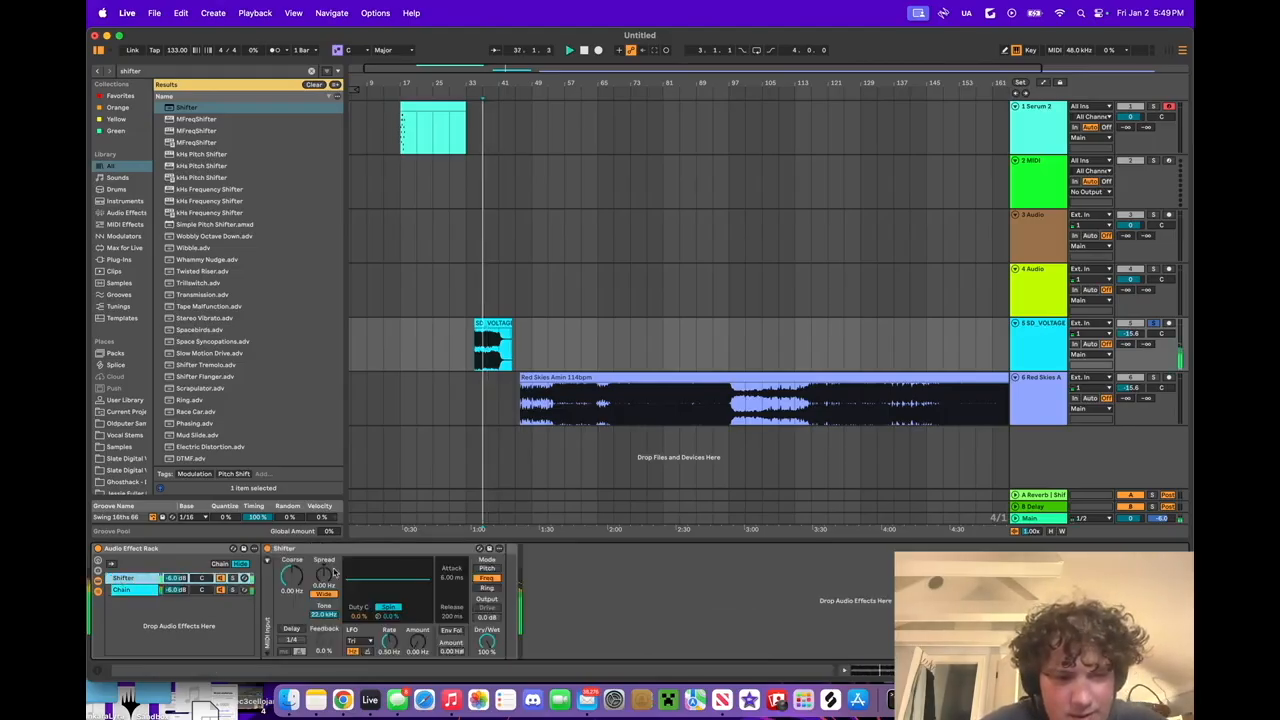
{"action": "double_click", "coordinate": [143, 589]}
{"action": "left_click", "coordinate": [141, 578]}
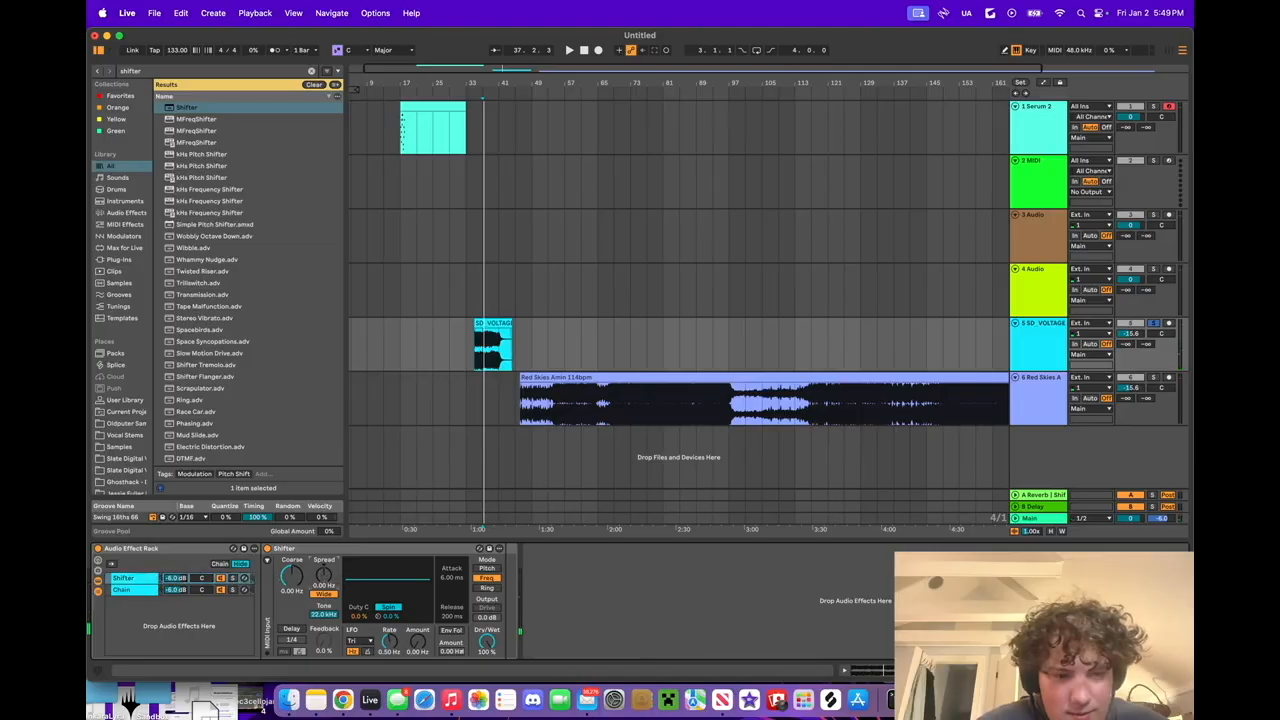
{"action": "key", "text": "space"}
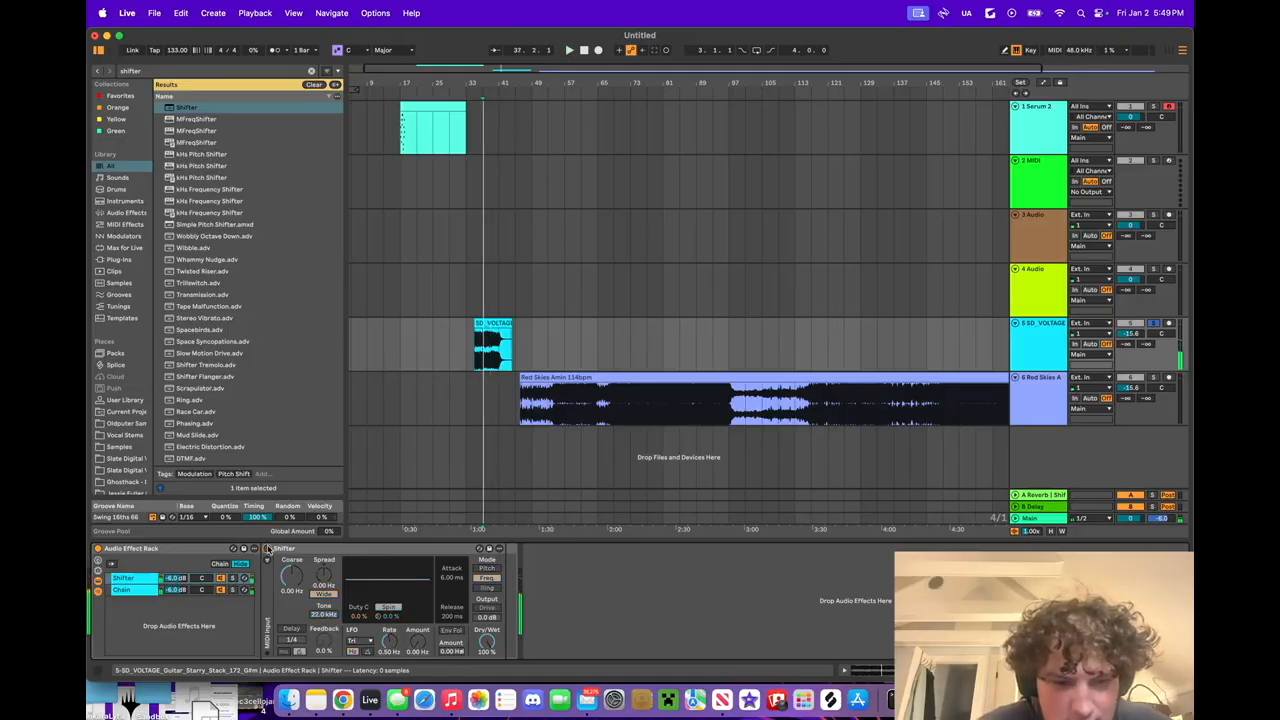
- Set the guitar Shifter's Tone to 300 Hz and audition Spread during playback, returning Spread to 0 Hz
{"action": "mouse_move", "coordinate": [316, 613]}
{"action": "left_mouse_down"}
{"action": "mouse_move", "coordinate": [316, 640]}
{"action": "mouse_move", "coordinate": [316, 613]}
{"action": "left_mouse_up"}
{"action": "key", "text": "space"}
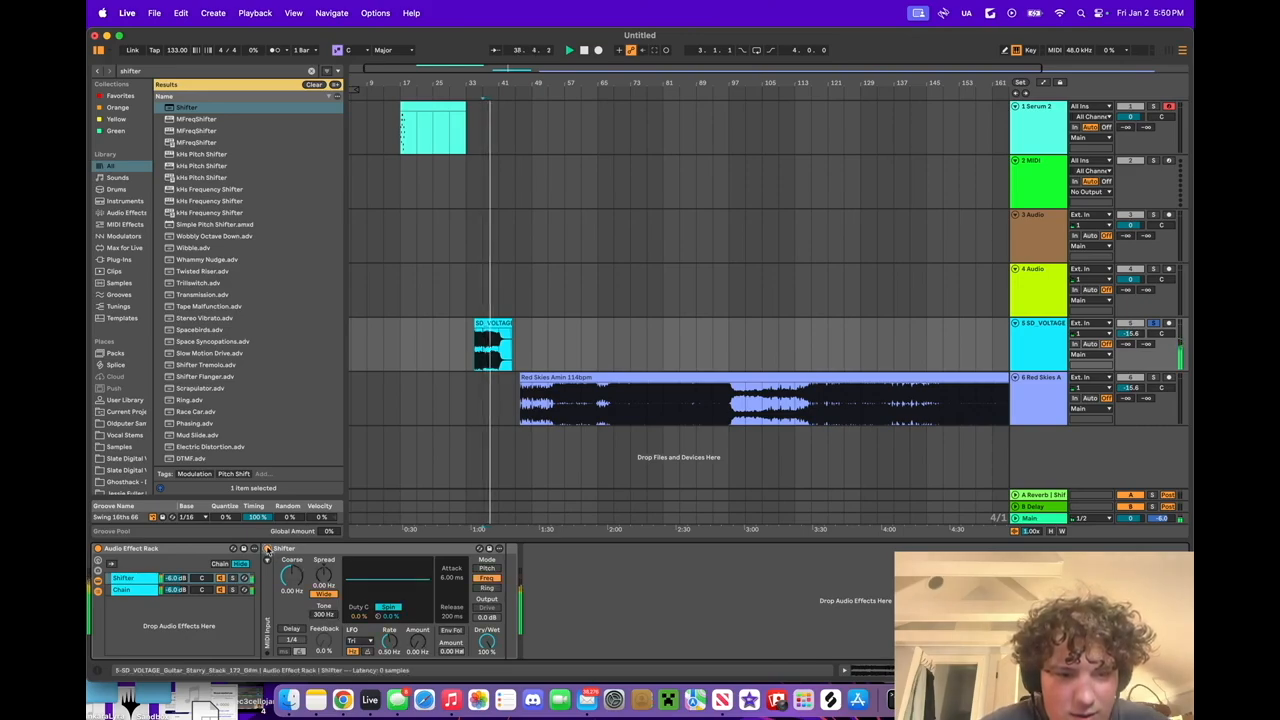
{"action": "left_click_drag", "start_coordinate": [323, 572], "coordinate": [323, 563]}
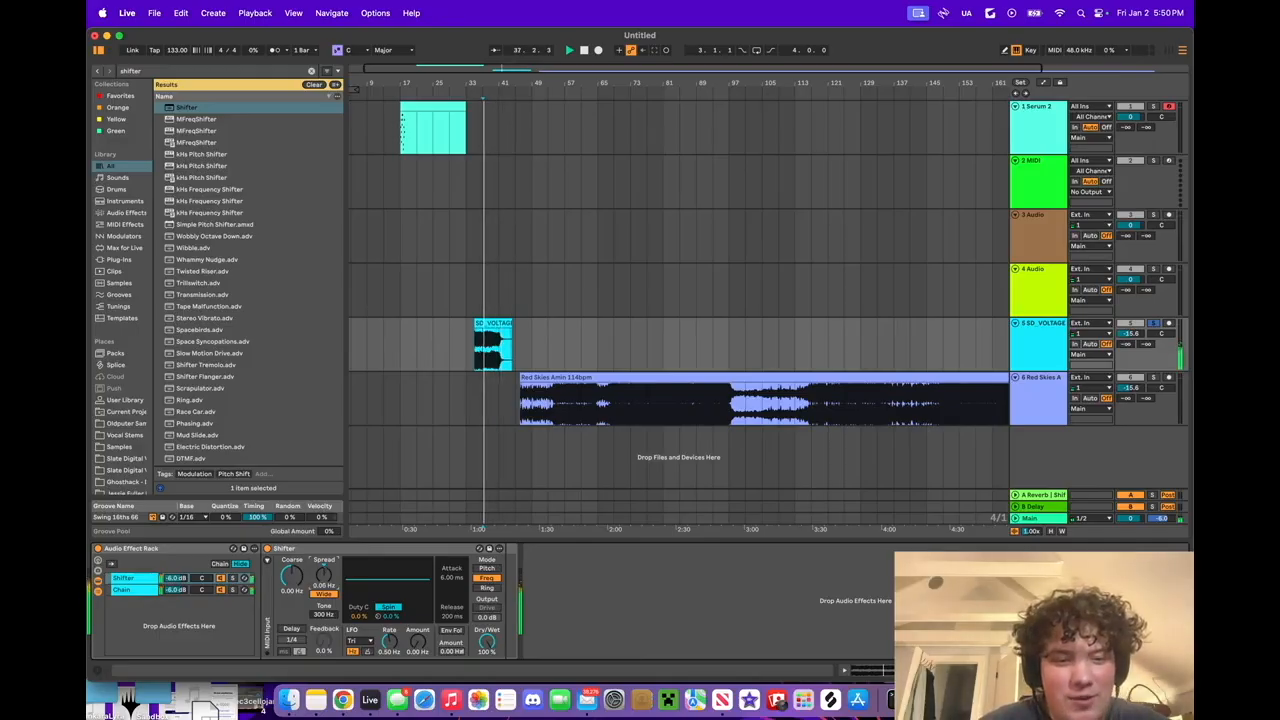
{"action": "key", "text": "space"}
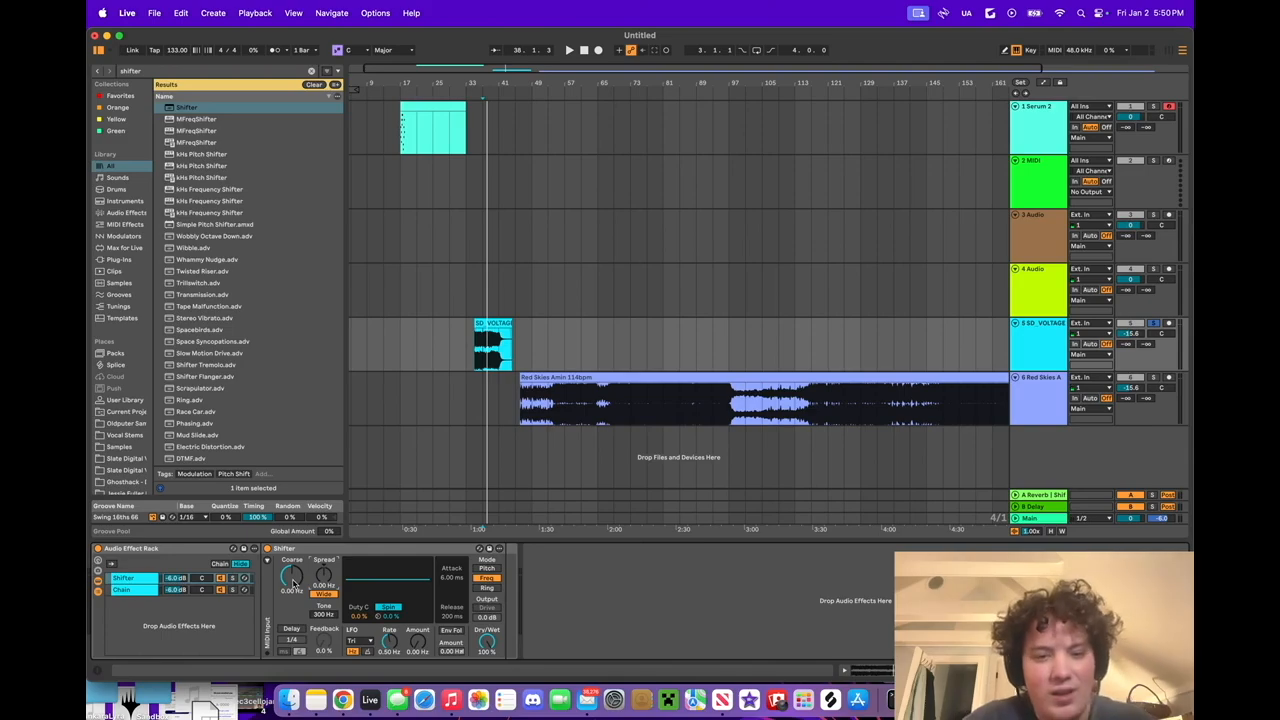
- Copy the guitar clip further along its track and audition Shifter Spread at about 31 Hz and 7 Hz
{"action": "key", "text": "space"}
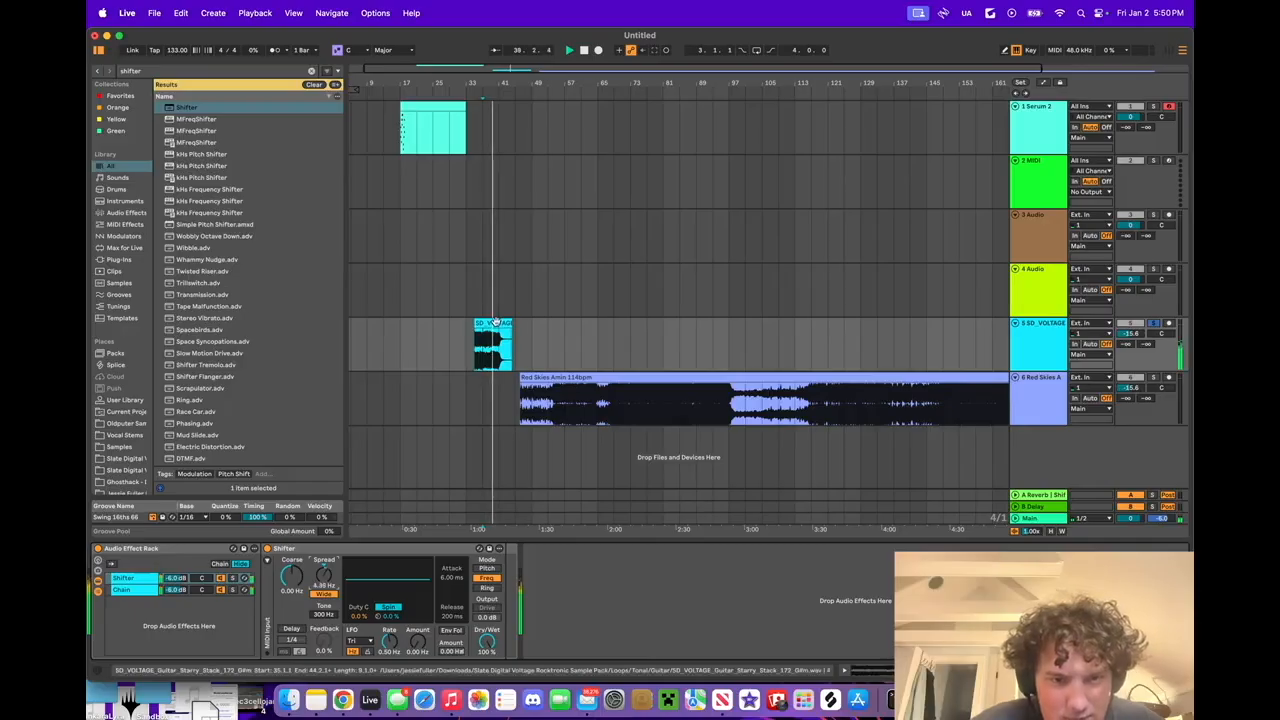
{"action": "left_click_drag", "start_coordinate": [496, 323], "coordinate": [553, 327]}
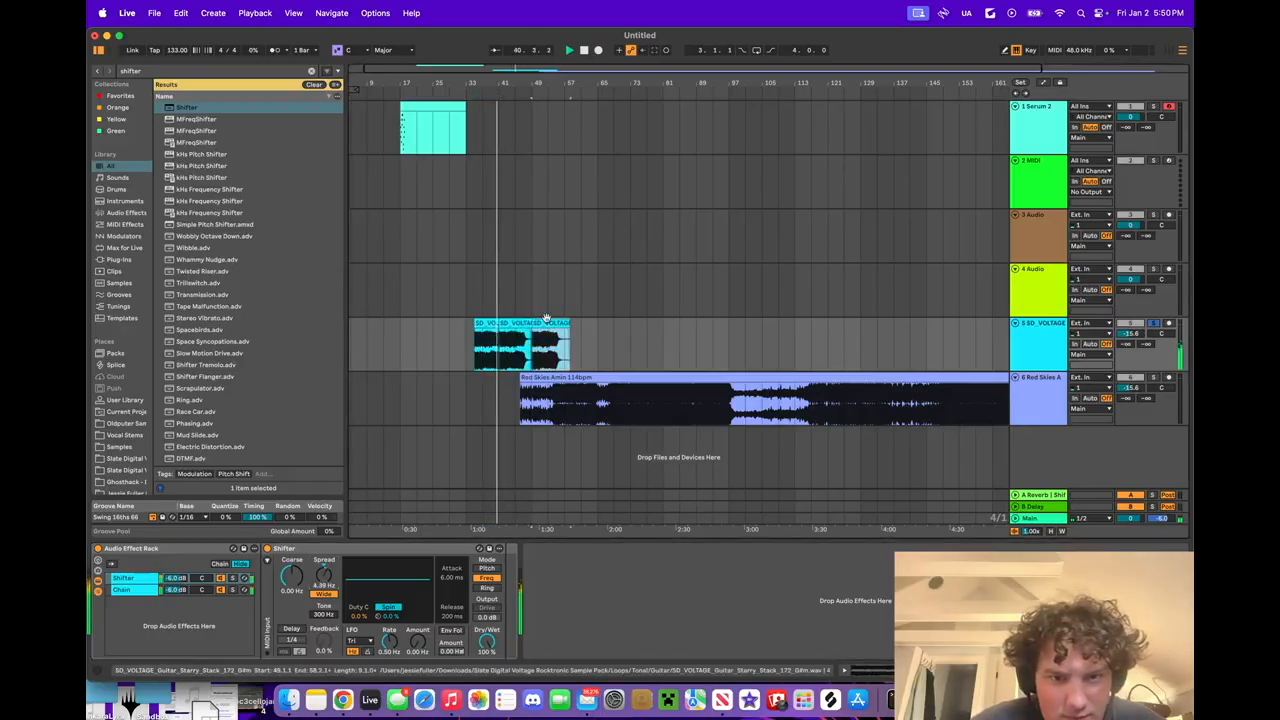
{"action": "left_click_drag", "start_coordinate": [546, 324], "coordinate": [590, 324]}
{"action": "scroll", "coordinate": [552, 324], "scroll_direction": "left", "scroll_amount": 1}
{"action": "left_click_drag", "start_coordinate": [327, 577], "coordinate": [325, 548]}
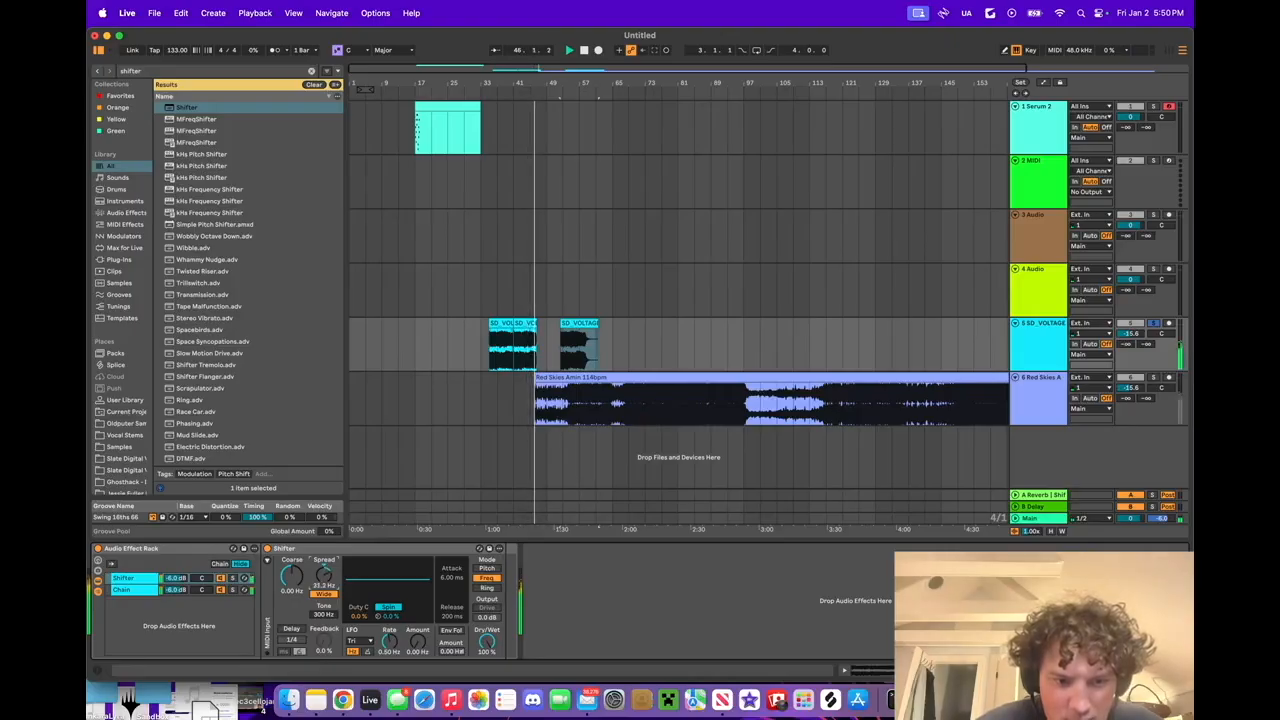
{"action": "mouse_move", "coordinate": [324, 572]}
{"action": "left_mouse_down"}
{"action": "mouse_move", "coordinate": [324, 558]}
{"action": "mouse_move", "coordinate": [324, 575]}
{"action": "left_mouse_up"}
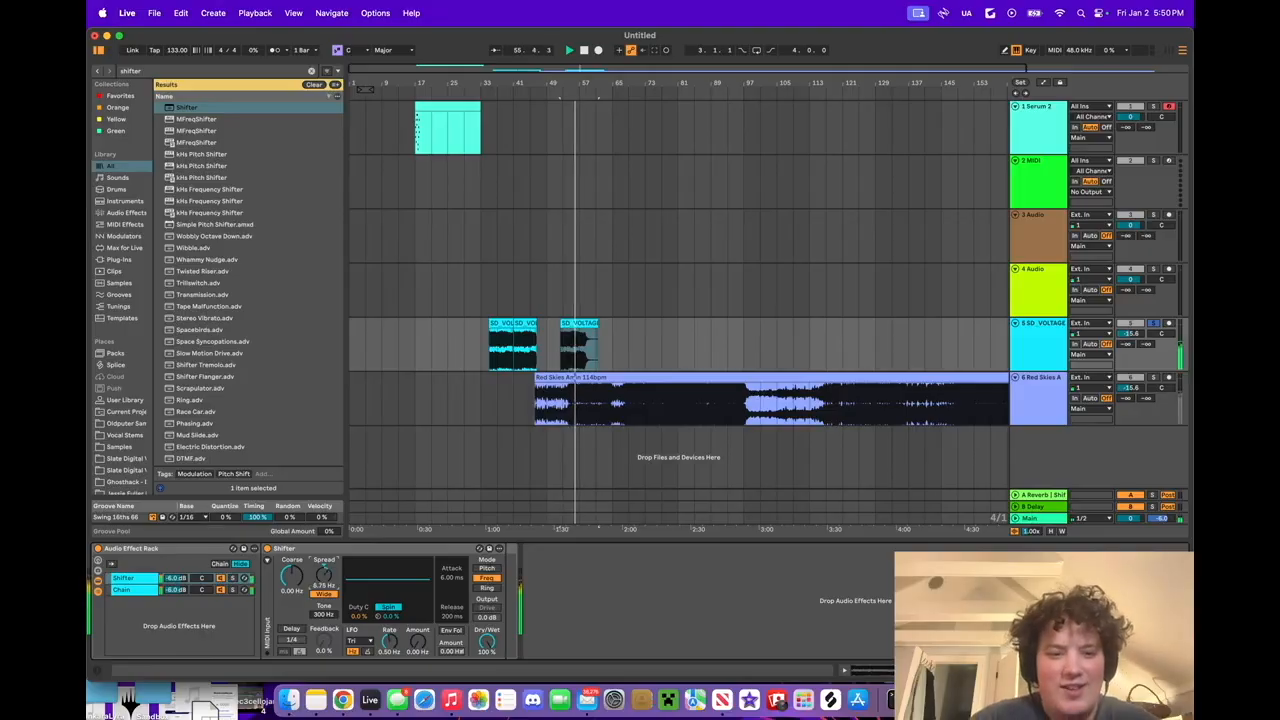
- Fill the gap between the guitar clips with another copy and replay from bar 36, resetting Spread to 0 Hz
{"action": "left_click_drag", "start_coordinate": [524, 324], "coordinate": [551, 325]}
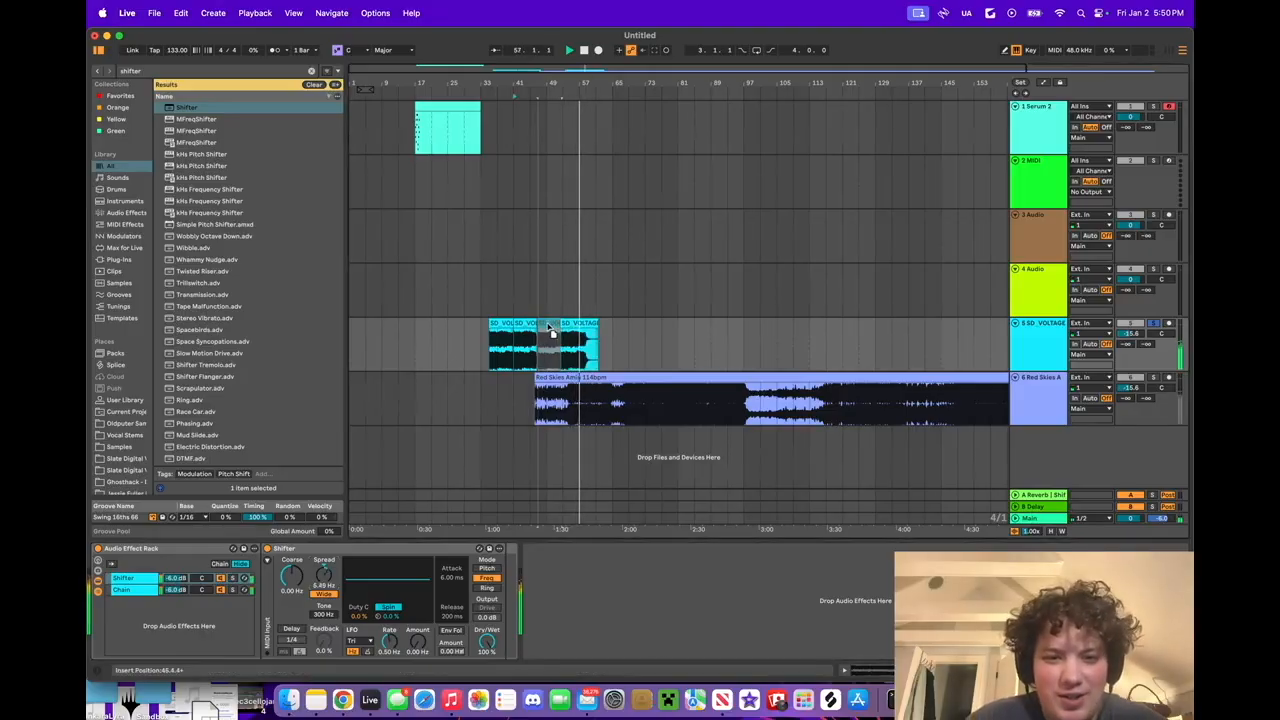
{"action": "left_click_drag", "start_coordinate": [551, 324], "coordinate": [525, 325]}
{"action": "key", "text": "space"}
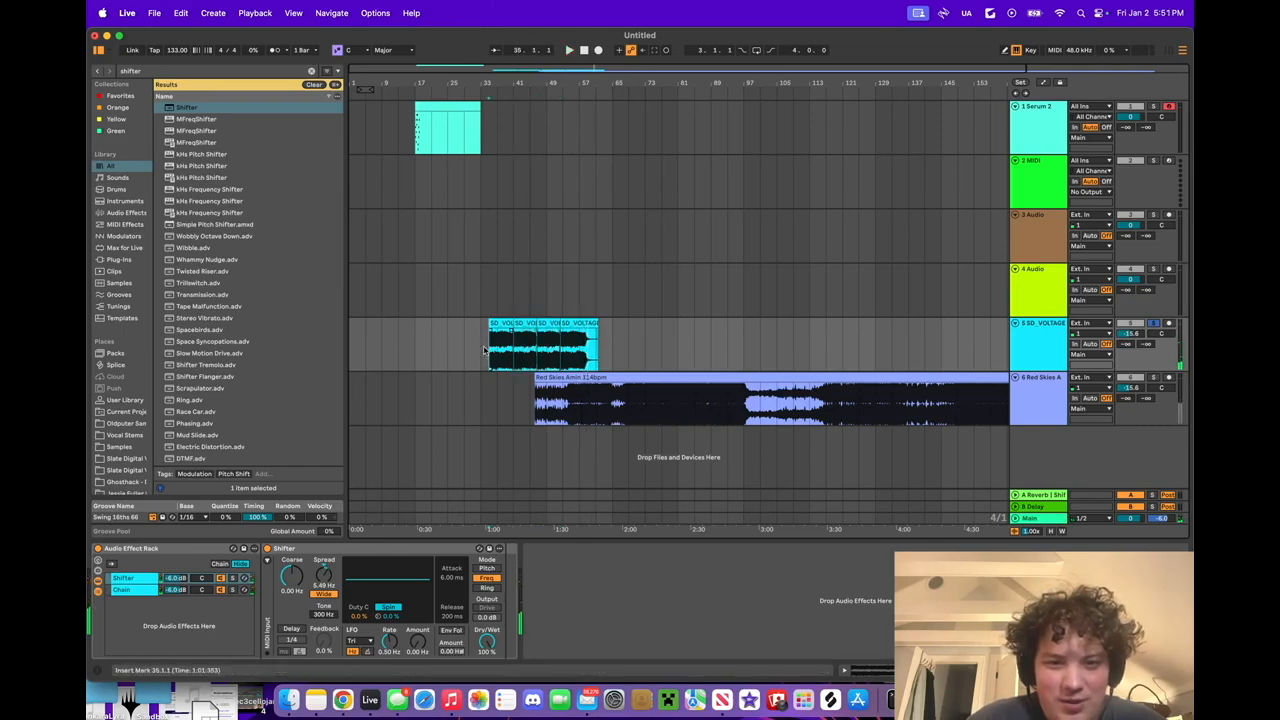
{"action": "scroll", "coordinate": [481, 348], "scroll_direction": "up", "scroll_amount": 5}
{"action": "left_click", "coordinate": [513, 344]}
{"action": "scroll", "coordinate": [513, 344], "scroll_direction": "up", "scroll_amount": 3}
{"action": "key", "text": "space"}
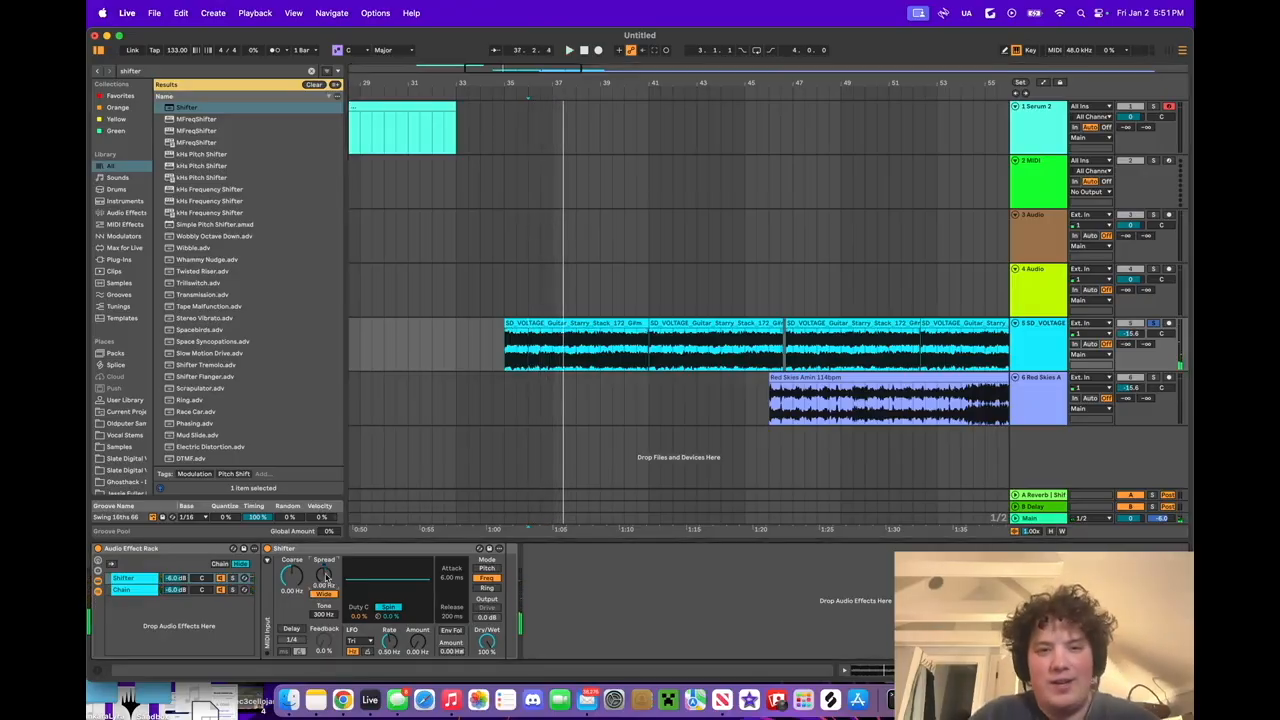
- Search the browser for "serum" and load the Serum instrument onto a new track below the audio tracks
{"action": "scroll", "coordinate": [383, 220], "scroll_direction": "left", "scroll_amount": 10}
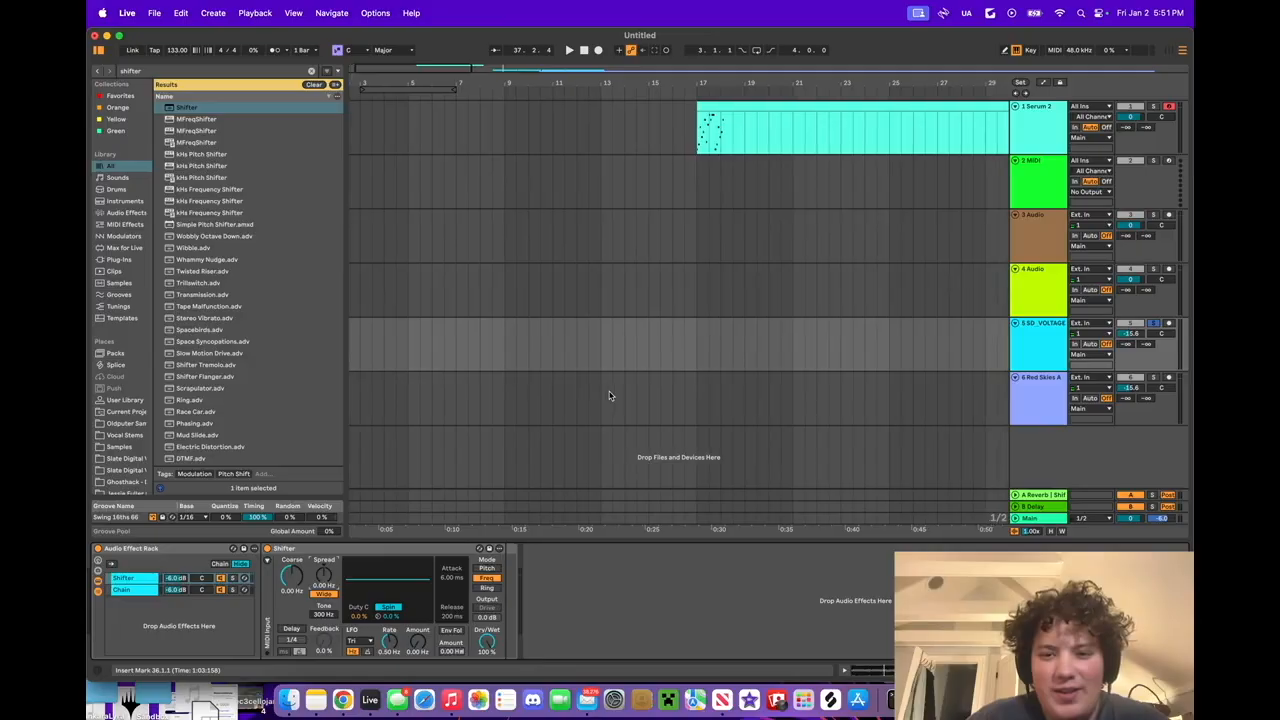
{"action": "scroll", "coordinate": [609, 396], "scroll_direction": "right", "scroll_amount": 10}
{"action": "key", "text": "super+f"}
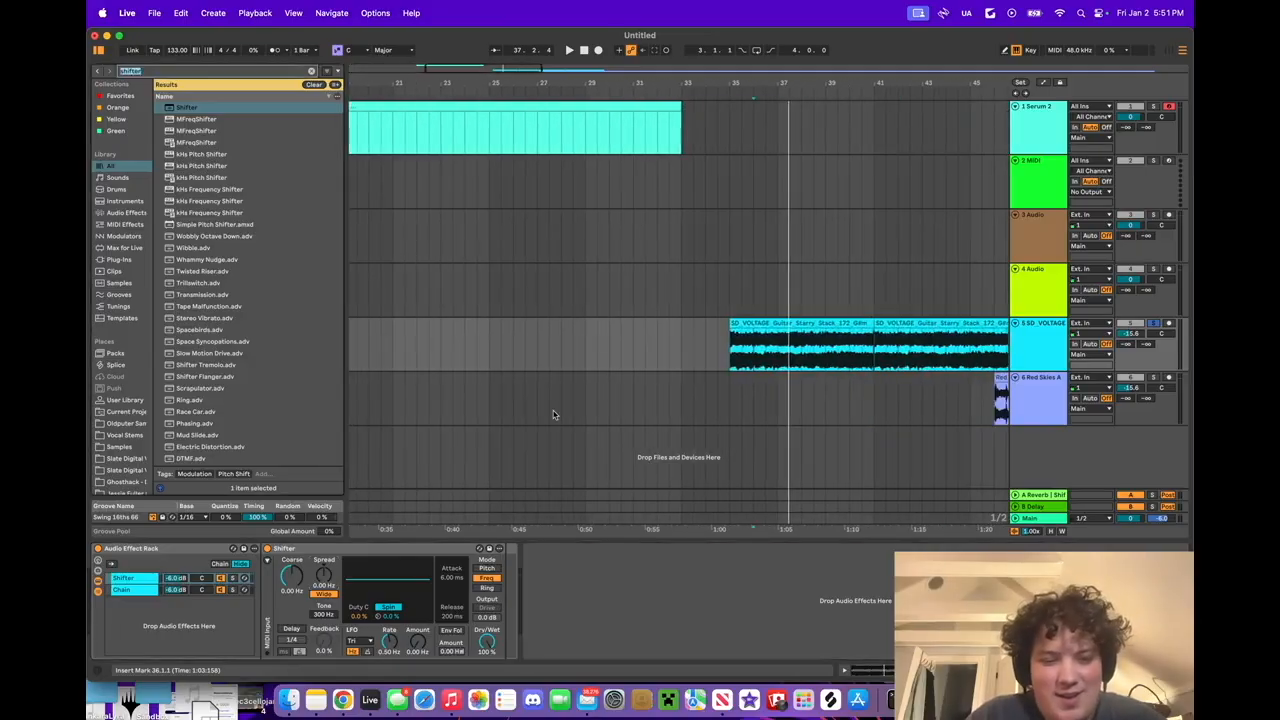
{"action": "type", "text": "serum"}
{"action": "left_click_drag", "start_coordinate": [188, 192], "coordinate": [600, 458]}
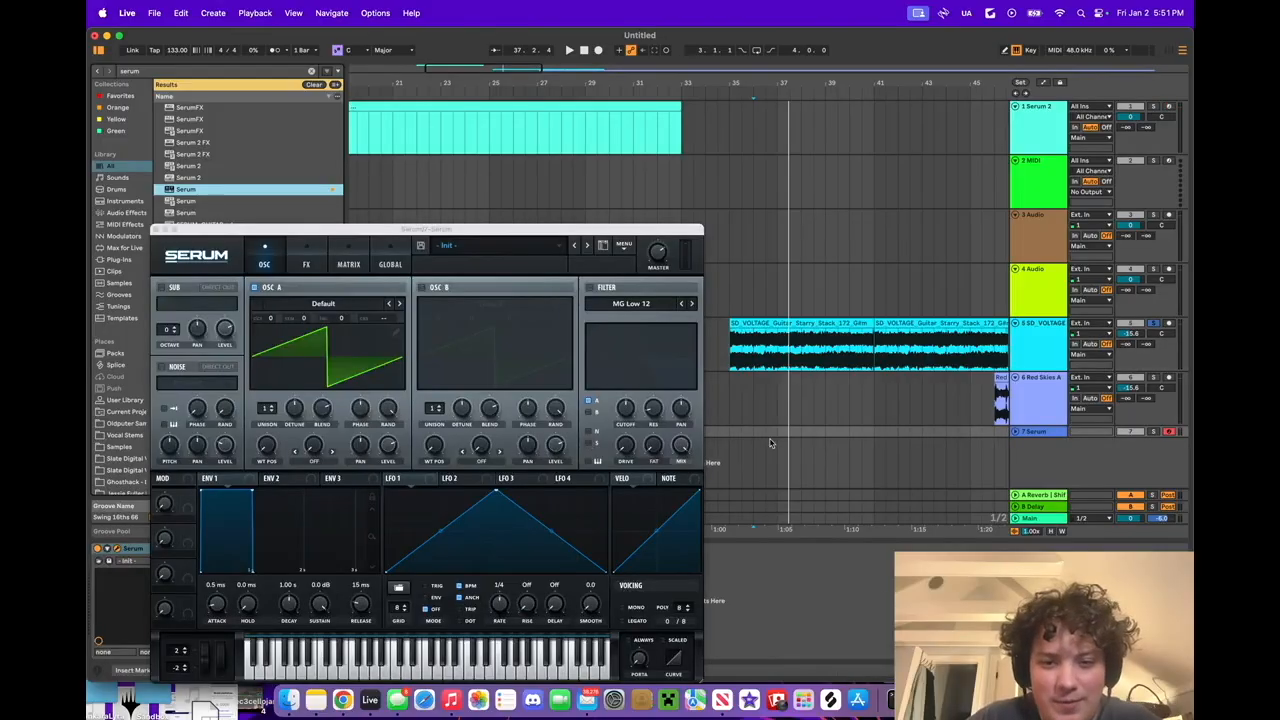
- Unsolo the guitar track and play test notes on Serum, lowering the computer keyboard's octave
{"action": "key", "text": "f"}
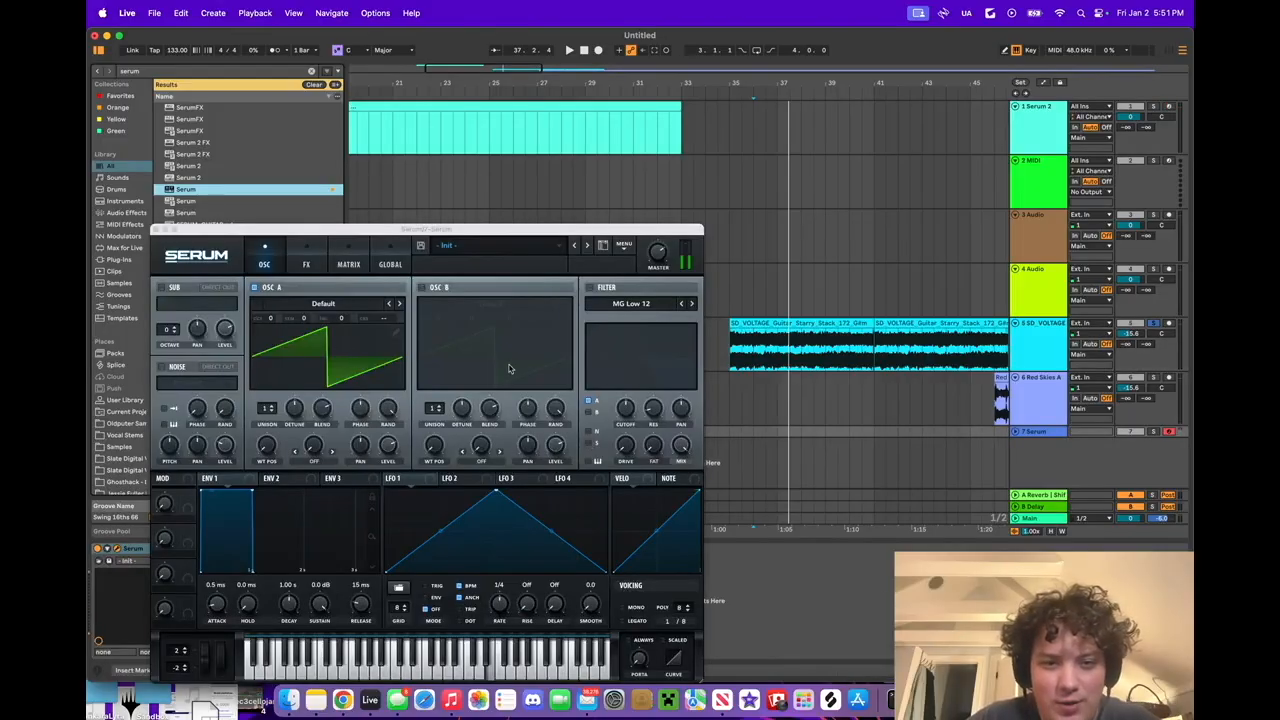
{"action": "left_click", "coordinate": [1154, 324]}
{"action": "key", "text": "z"}
{"action": "key", "text": "d"}
{"action": "key", "text": "z"}
{"action": "key", "text": "d"}
{"action": "key", "text": "z"}
{"action": "key", "text": "d"}
{"action": "key", "text": "z"}
{"action": "key", "text": "d"}
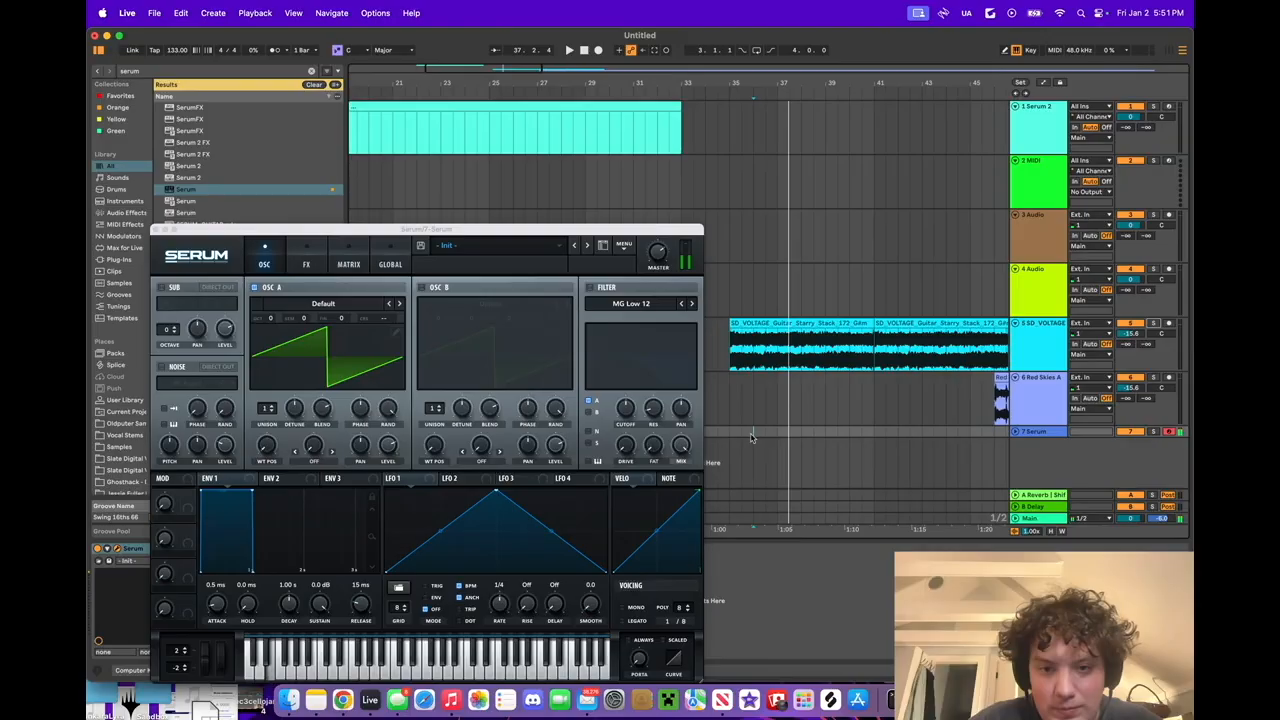
- Create a three-bar MIDI clip at bar 35 on the Serum track and close the Serum window
{"action": "left_click_drag", "start_coordinate": [730, 433], "coordinate": [787, 433]}
{"action": "key", "text": "super+shift+m"}
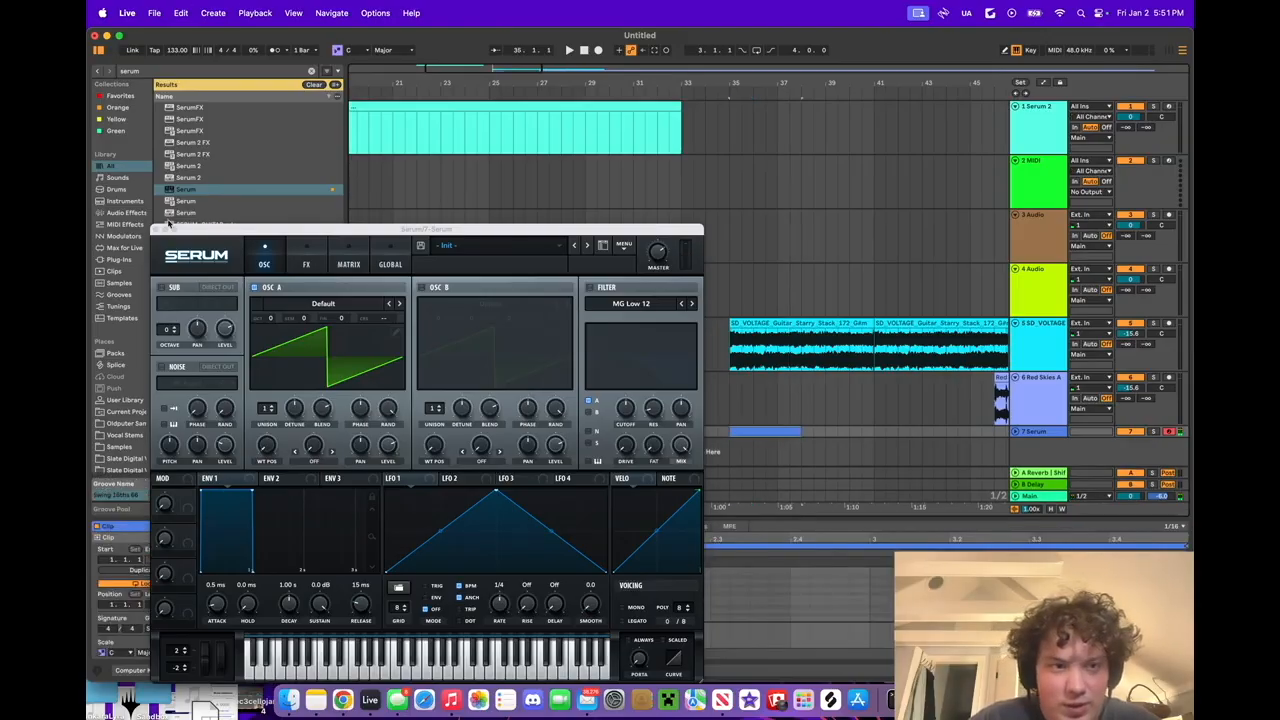
{"action": "left_click", "coordinate": [156, 230]}
- Draw a note in the Serum clip, extend it across the clip, transpose it down in octaves and preview it
{"action": "double_click", "coordinate": [239, 587]}
{"action": "left_click_drag", "start_coordinate": [250, 587], "coordinate": [953, 566]}
{"action": "key", "text": "shift+Down"}
{"action": "key", "text": "shift+Down"}
{"action": "key", "text": "shift+Down"}
{"action": "key", "text": "space"}
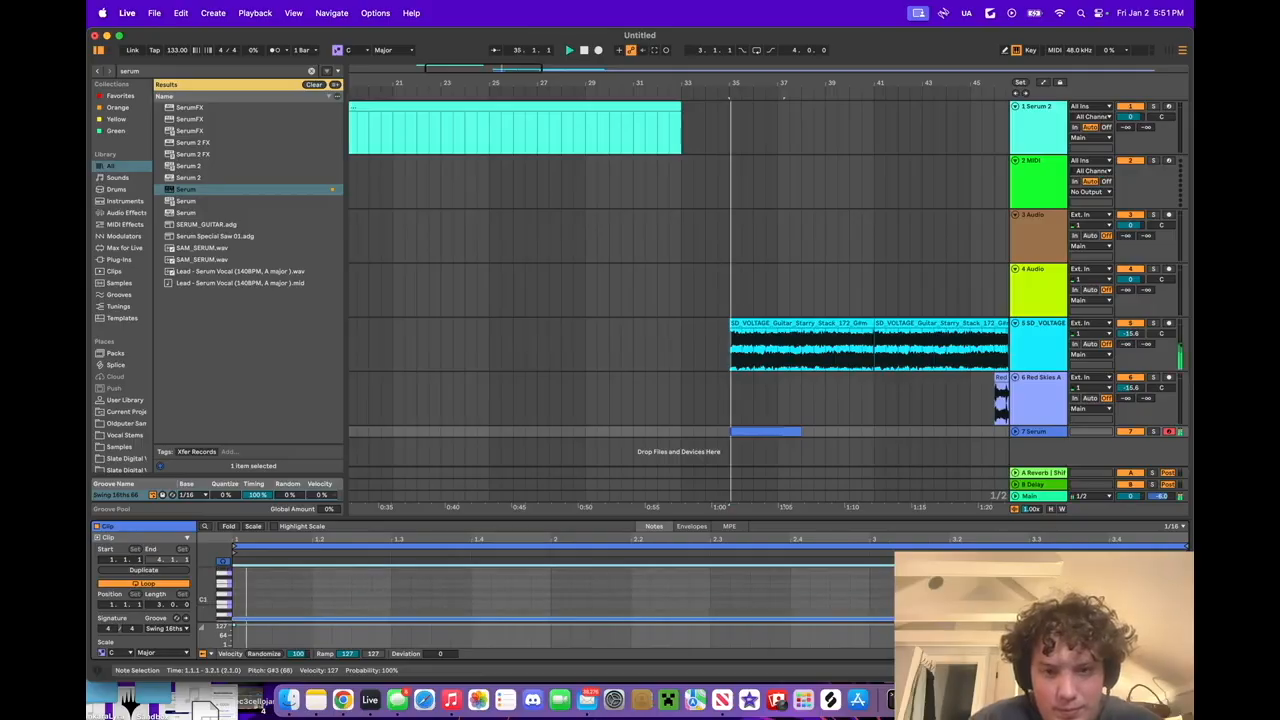
{"action": "key", "text": "space"}
- Copy the guitar track's Audio Effect Rack onto the Serum track after the instrument
{"action": "double_click", "coordinate": [1048, 432]}
{"action": "left_click", "coordinate": [1037, 350]}
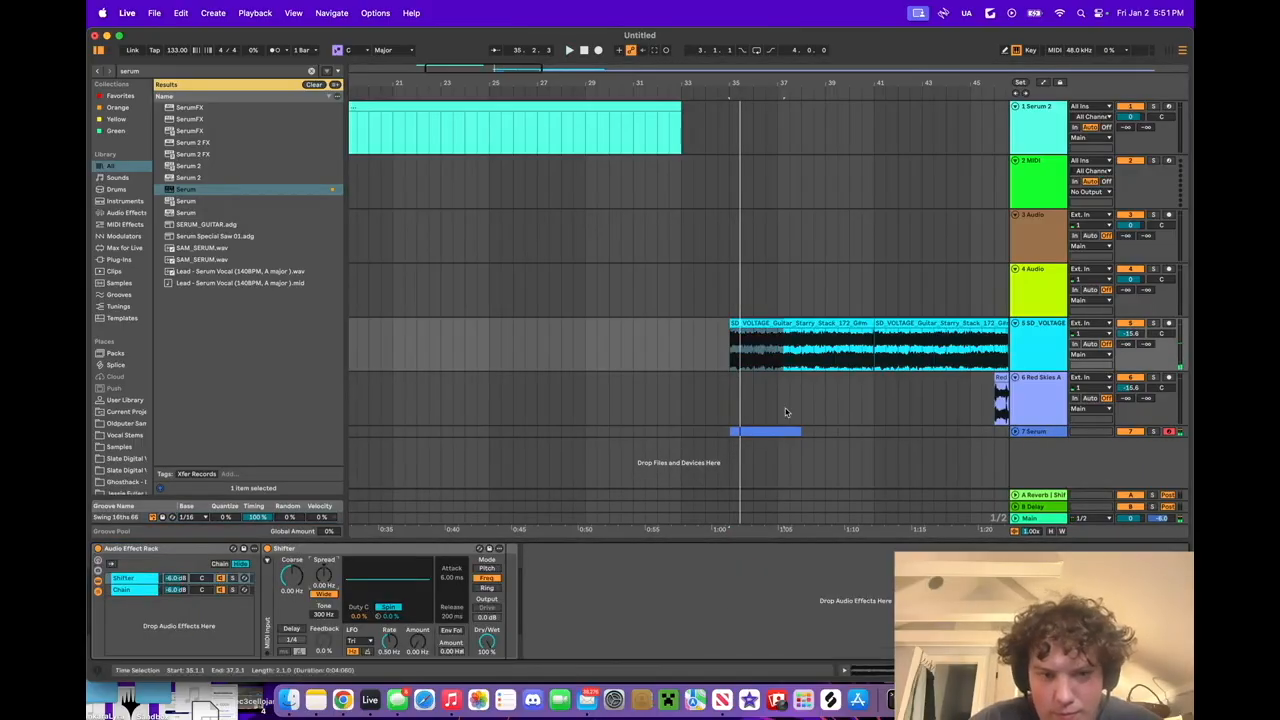
{"action": "left_click", "coordinate": [758, 433]}
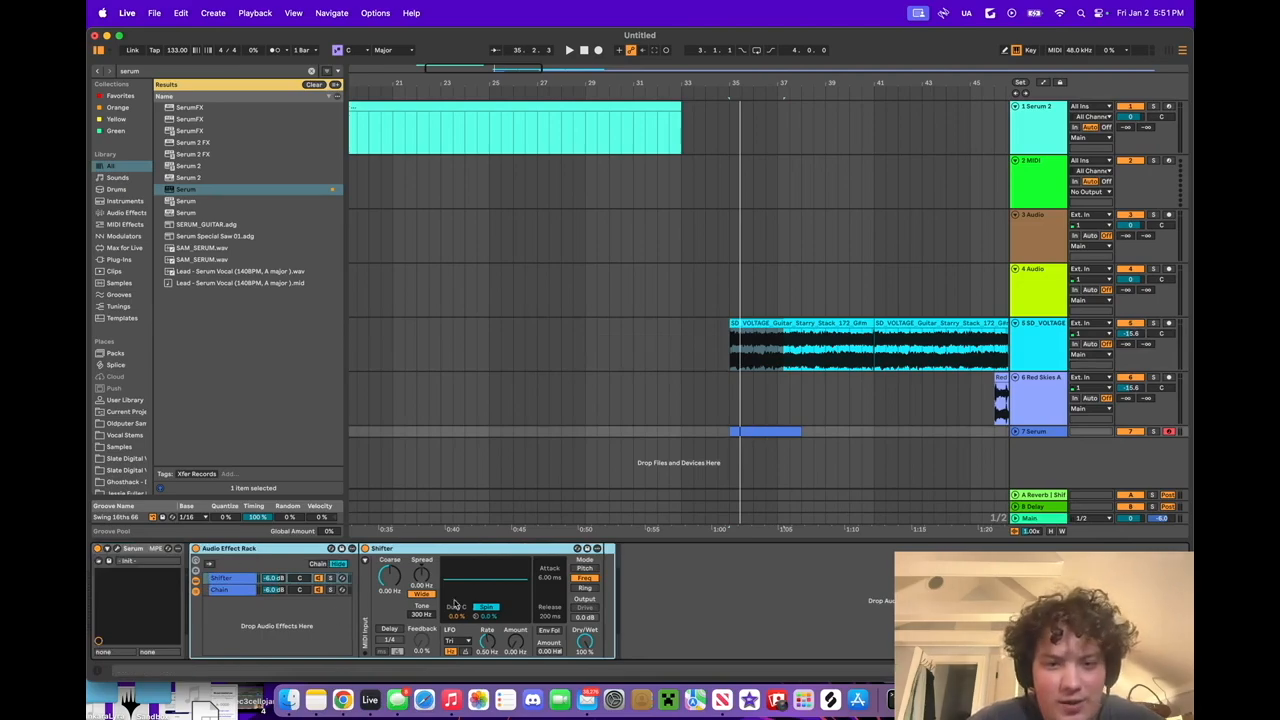
- Solo the Serum track and play it while raising the Shifter's Spread to about 5.5 Hz
{"action": "left_click", "coordinate": [1153, 432]}
{"action": "key", "text": "space"}
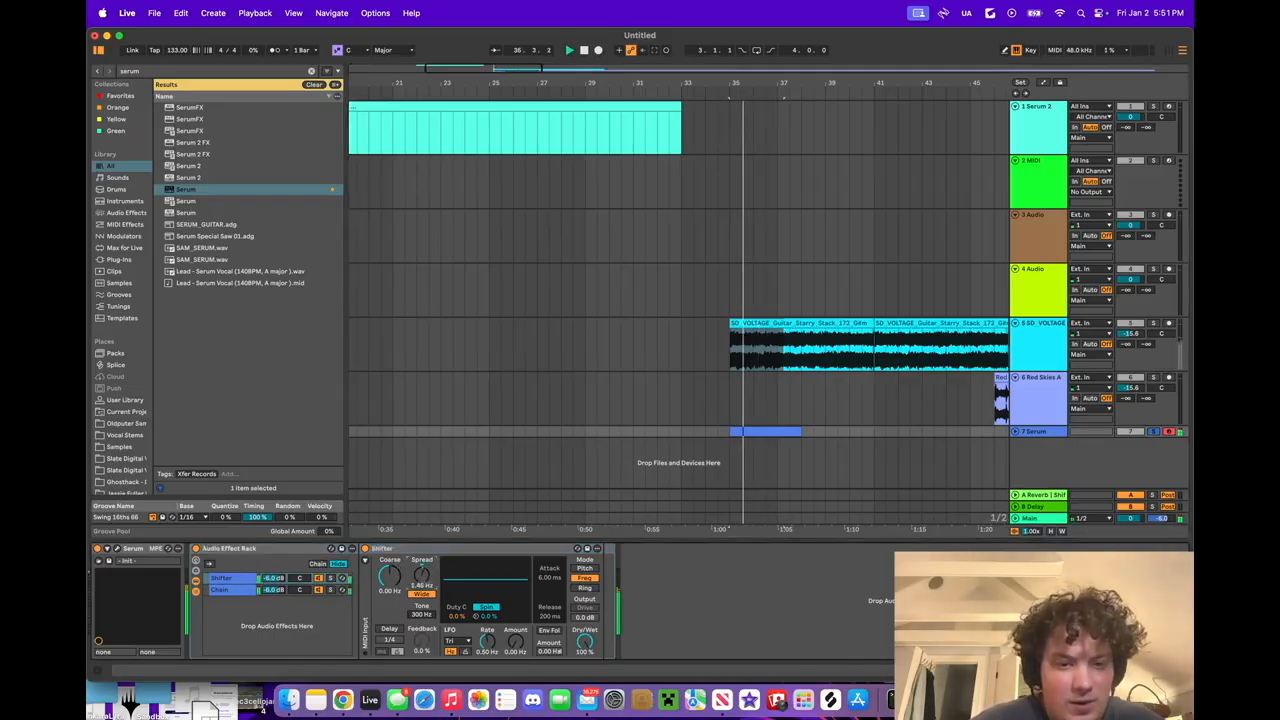
{"action": "left_click_drag", "start_coordinate": [421, 575], "coordinate": [421, 569]}
{"action": "key", "text": "space"}
{"action": "key", "text": "space"}
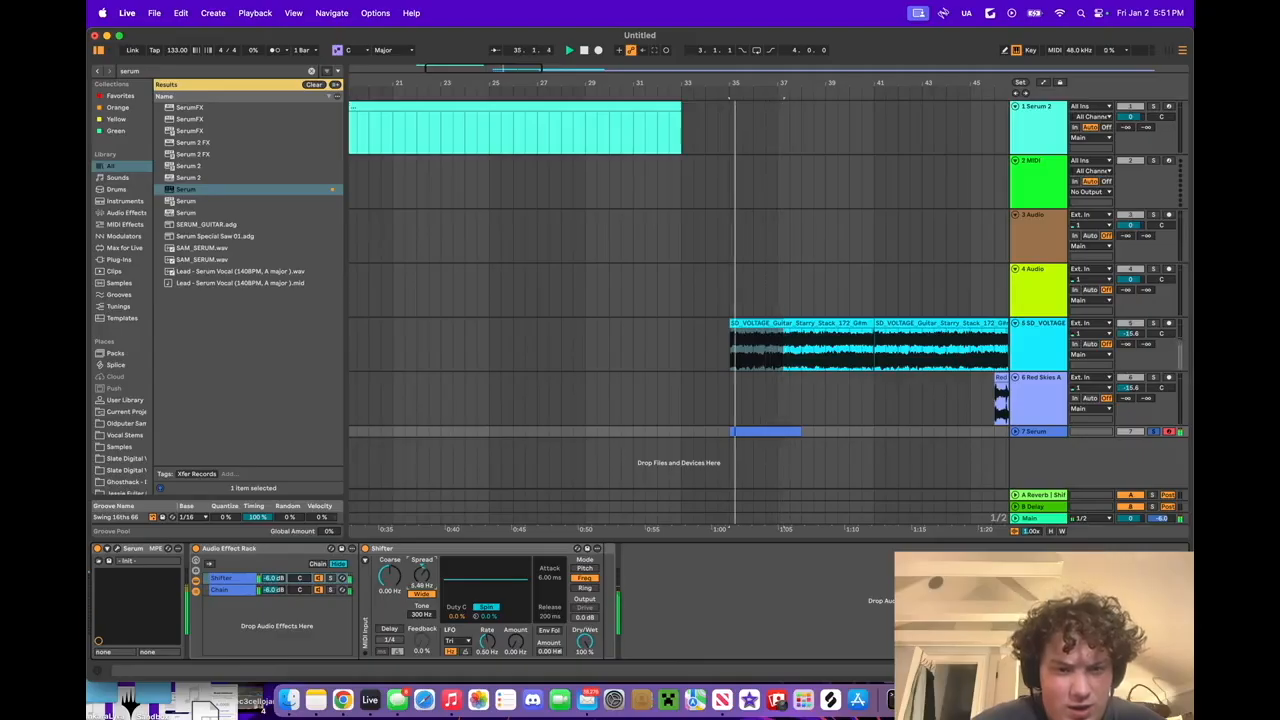
{"action": "key", "text": "space"}
- Set Serum's OSC A unison to 16 voices and reduce its detune while playing, closing the Serum window
{"action": "left_click", "coordinate": [118, 550]}
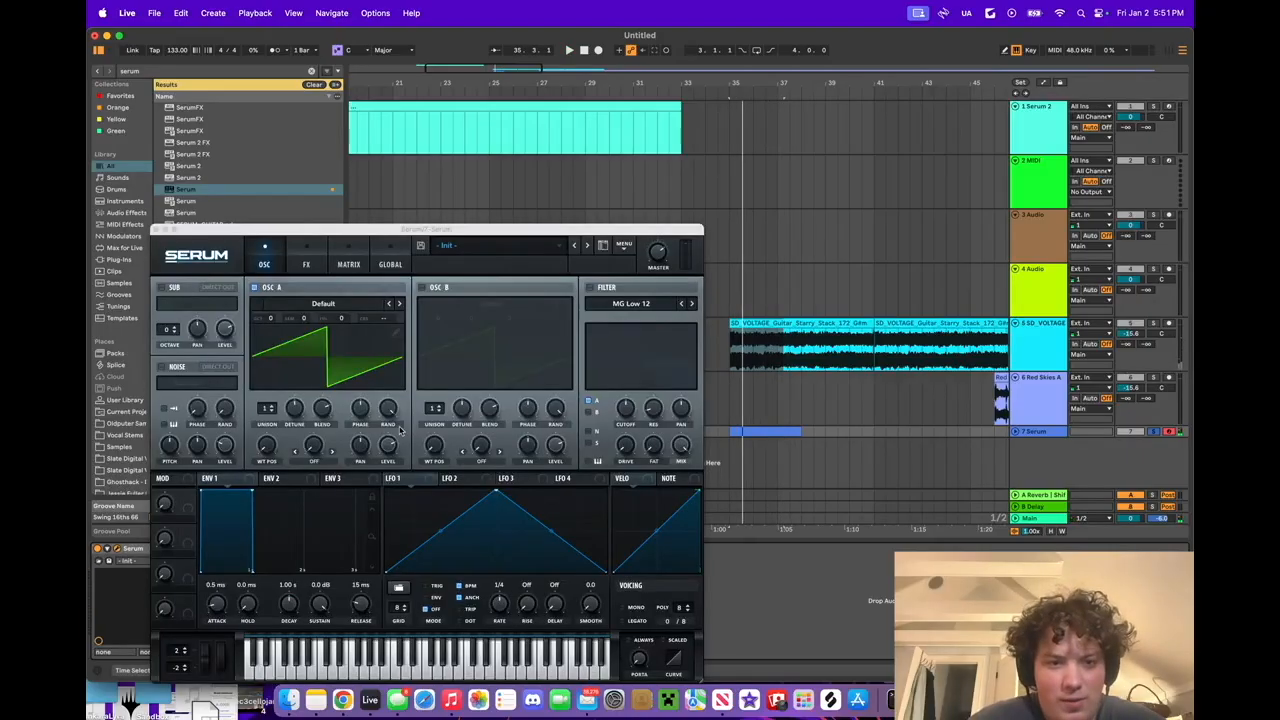
{"action": "left_click_drag", "start_coordinate": [272, 408], "coordinate": [277, 169]}
{"action": "key", "text": "space"}
{"action": "key", "text": "space"}
{"action": "key", "text": "space"}
{"action": "left_click_drag", "start_coordinate": [293, 411], "coordinate": [298, 433]}
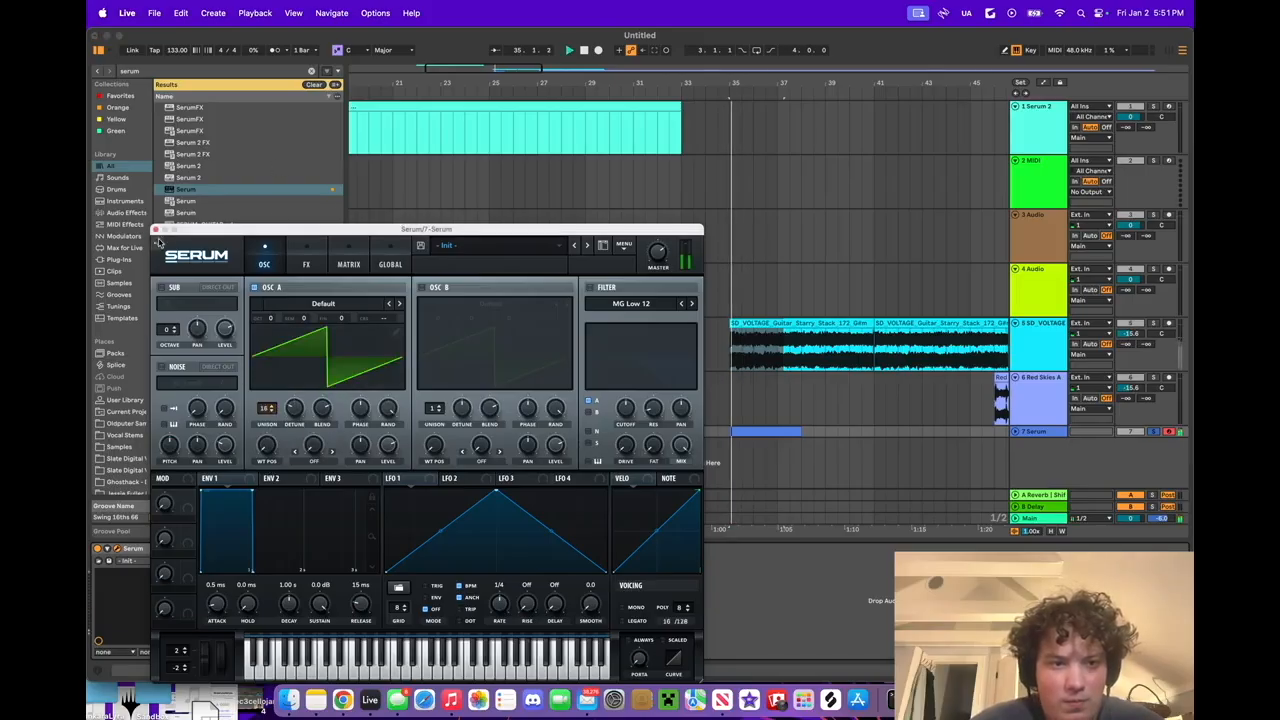
{"action": "left_click", "coordinate": [156, 229]}
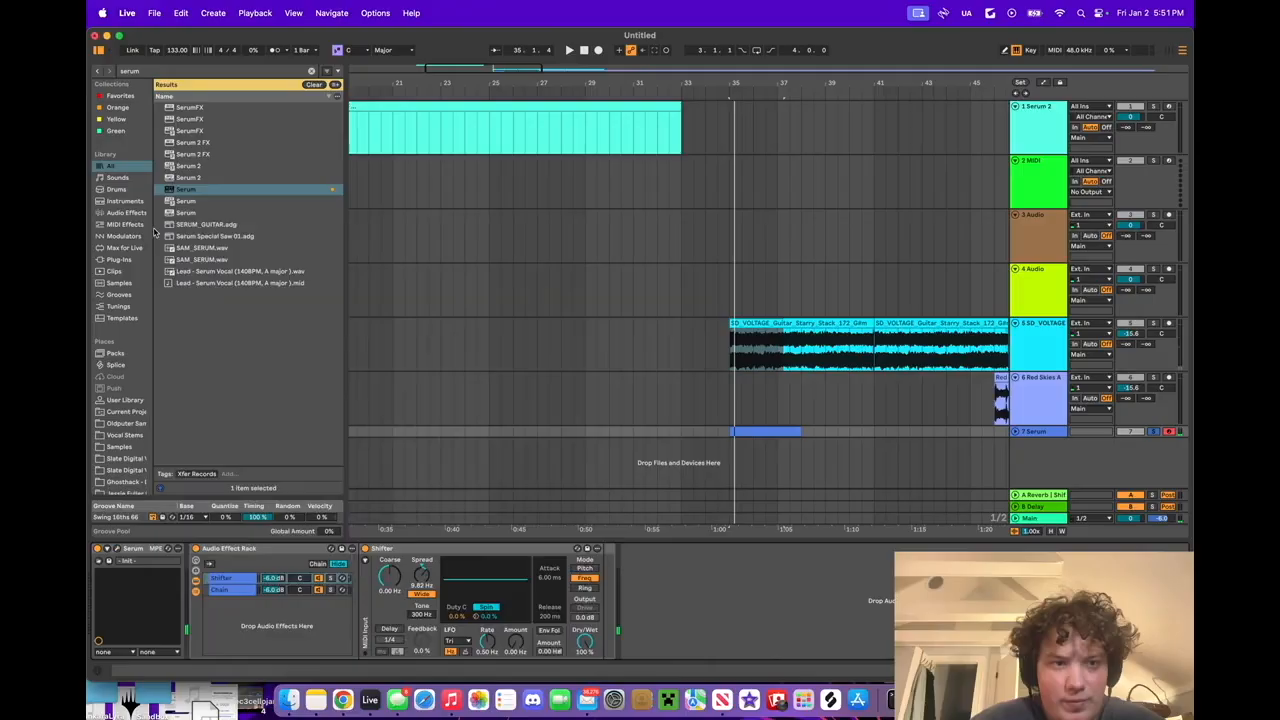
- Audition Shifter Spread amounts on the unison Serum sound and return Spread to 0 Hz
{"action": "left_click_drag", "start_coordinate": [421, 573], "coordinate": [421, 562]}
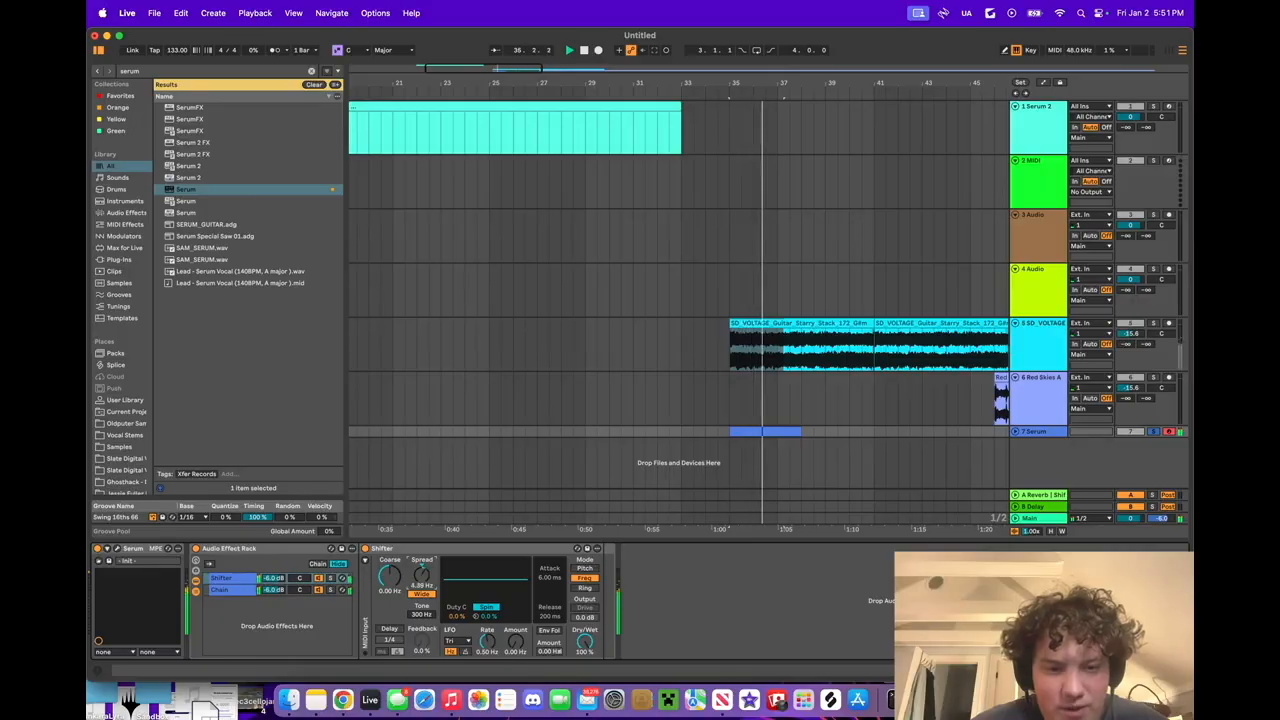
{"action": "key", "text": "space"}
{"action": "left_click_drag", "start_coordinate": [421, 573], "coordinate": [421, 593]}
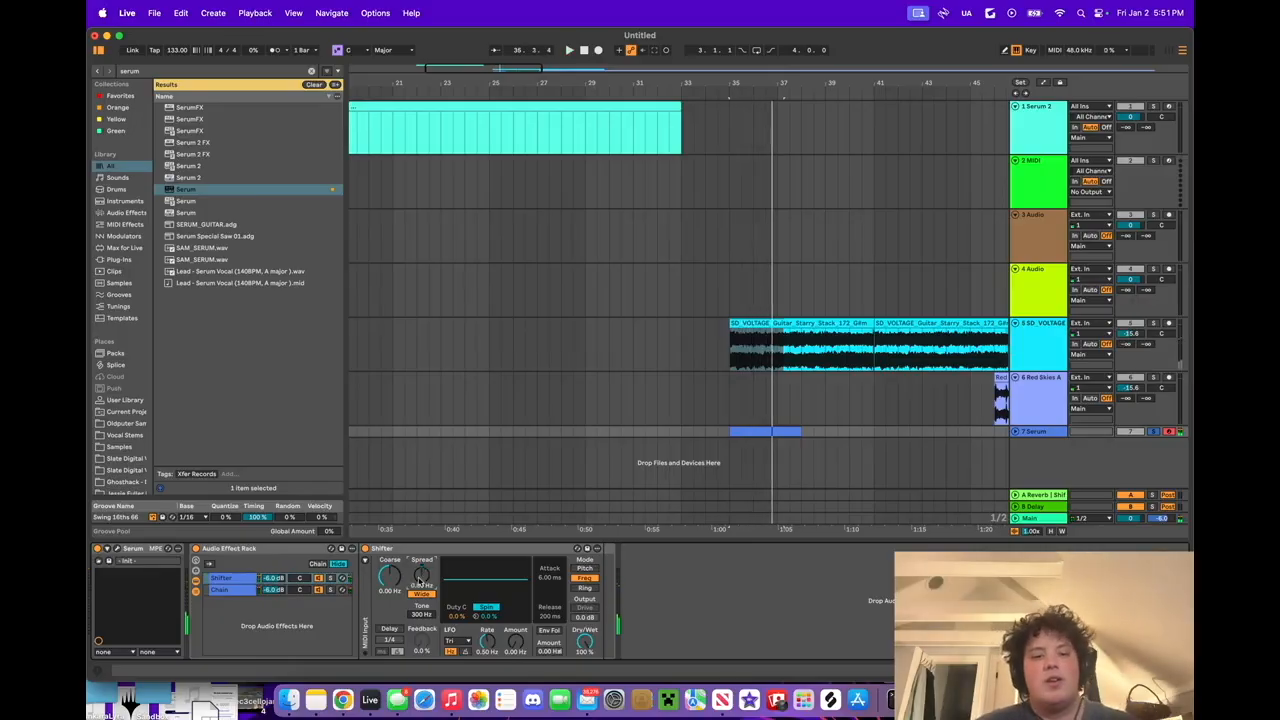
- Delete the Audio Effect Rack from the Serum track
{"action": "left_click", "coordinate": [228, 550]}
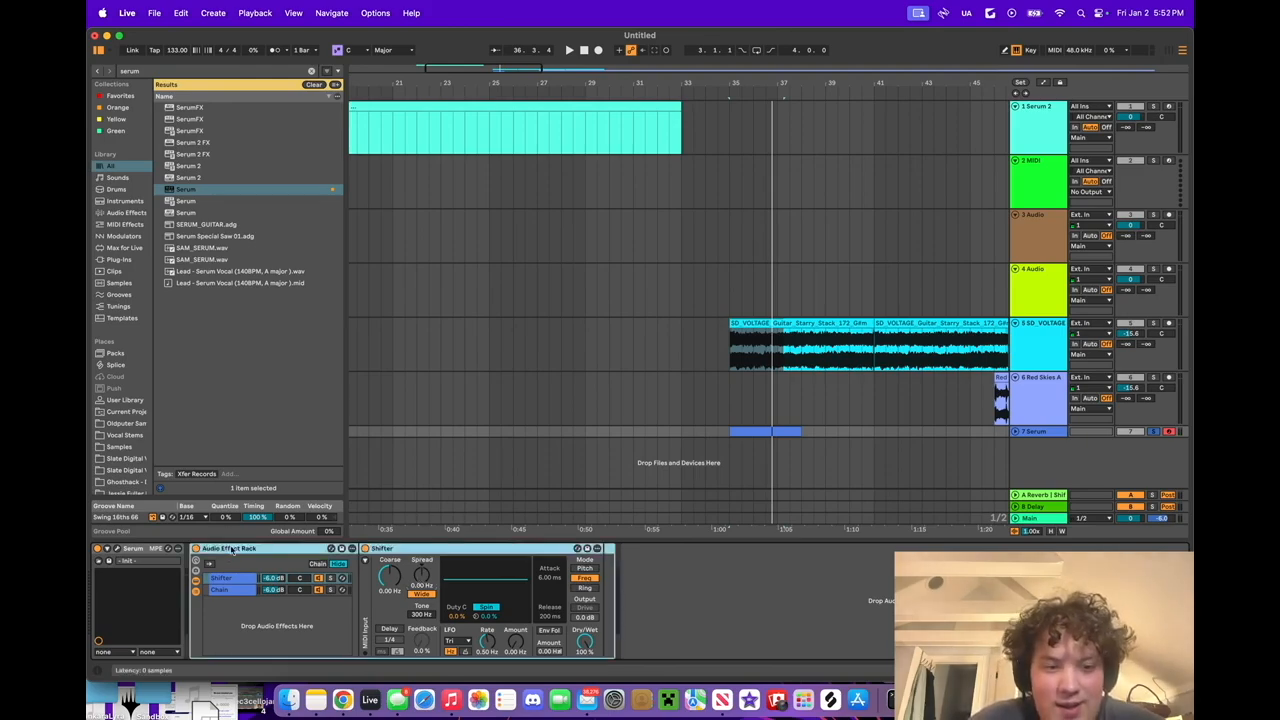
{"action": "key", "text": "Delete"}
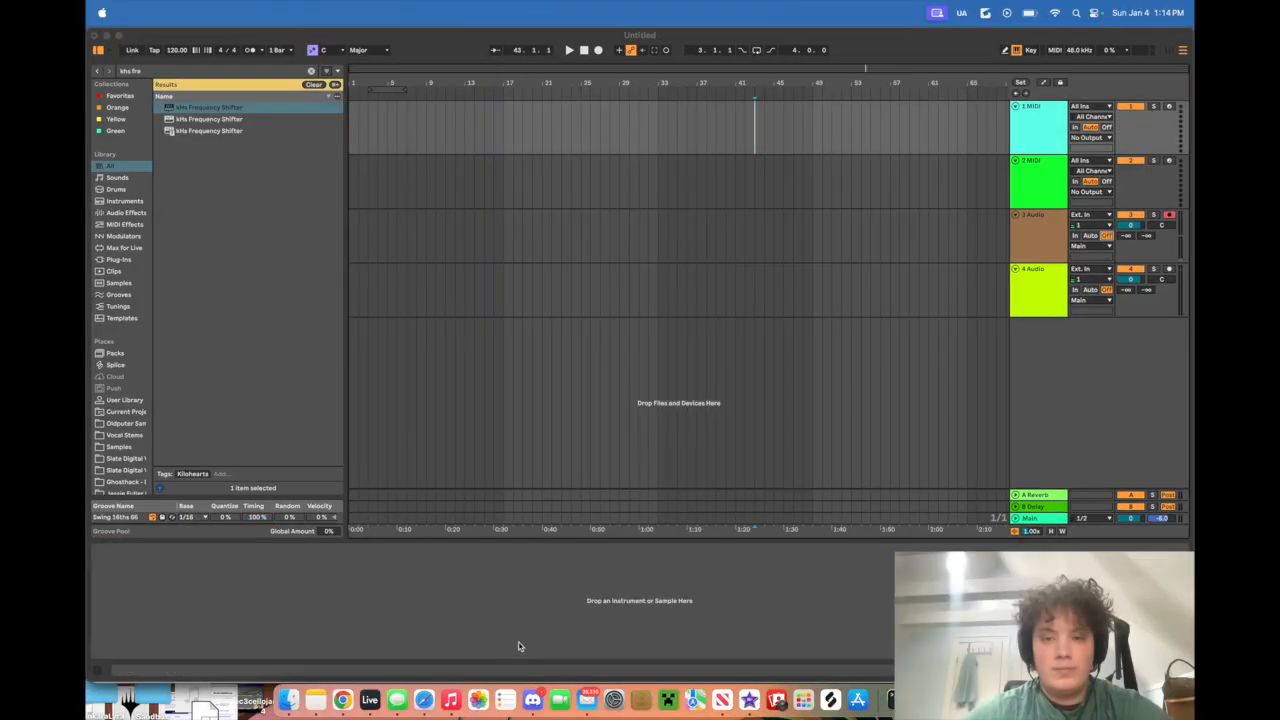
- Clear the previous browser search in the empty 120 BPM set and search for "guitar loop"
{"action": "left_click", "coordinate": [518, 646]}
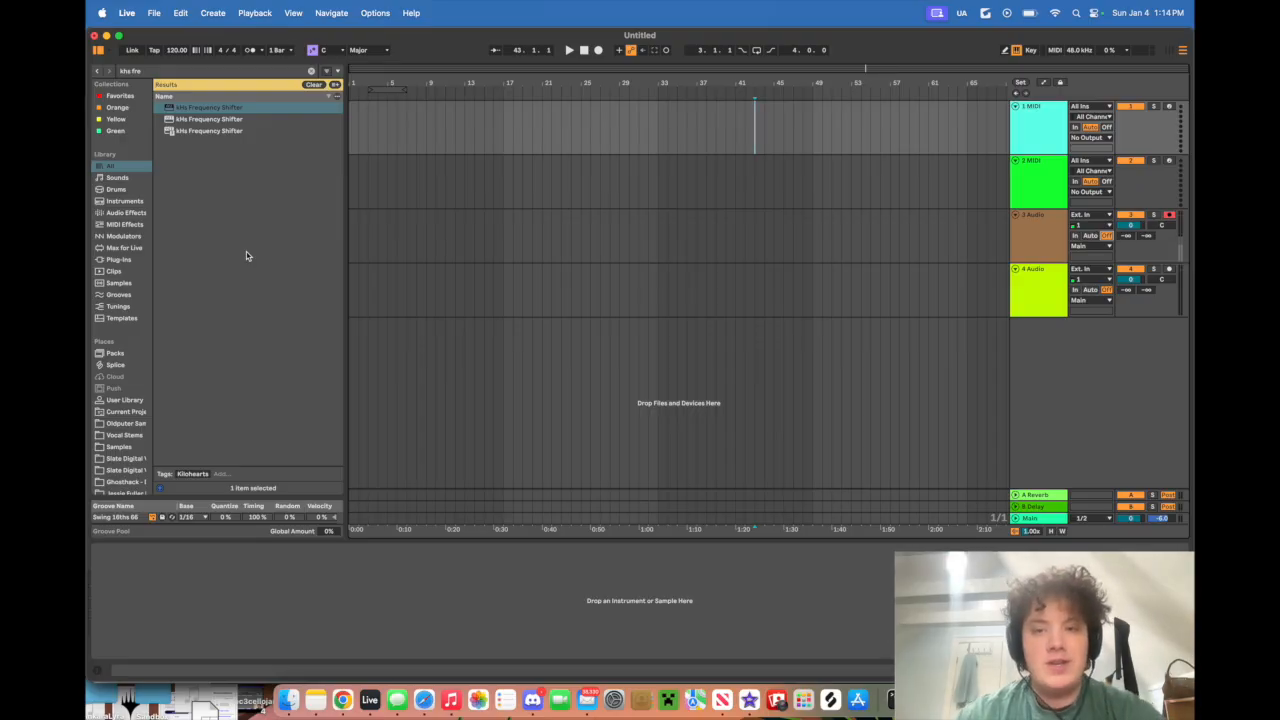
{"action": "left_click", "coordinate": [311, 71]}
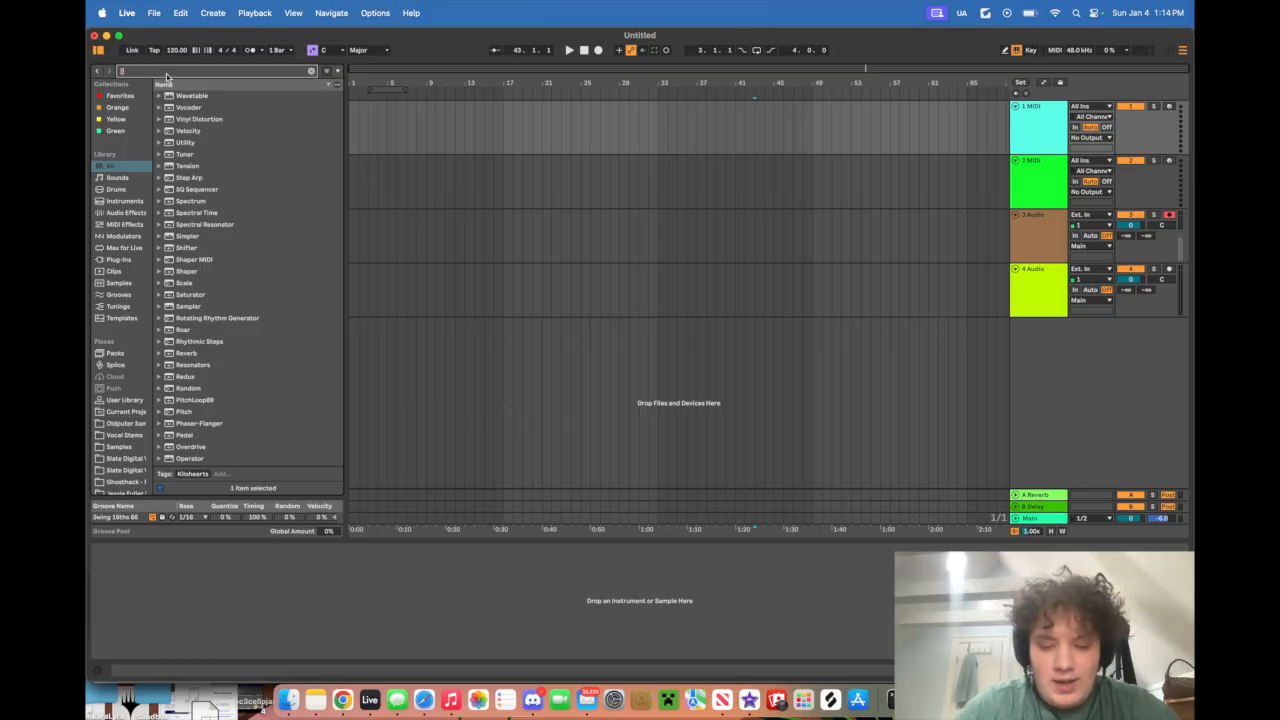
{"action": "type", "text": "guitar loop"}
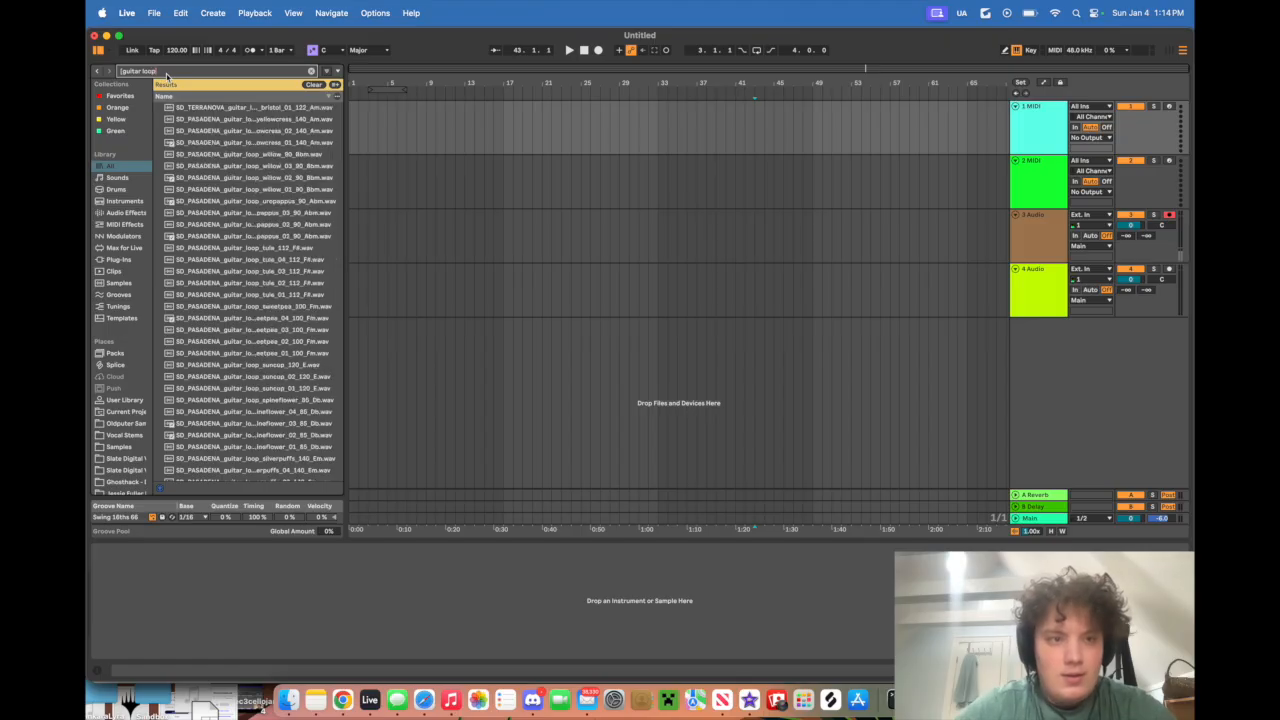
- Preview the SD_PASADENA guitar loops in the search results, including the tule, pappus and willow files
{"action": "left_click", "coordinate": [234, 259]}
{"action": "left_click", "coordinate": [244, 319]}
{"action": "left_click", "coordinate": [237, 225]}
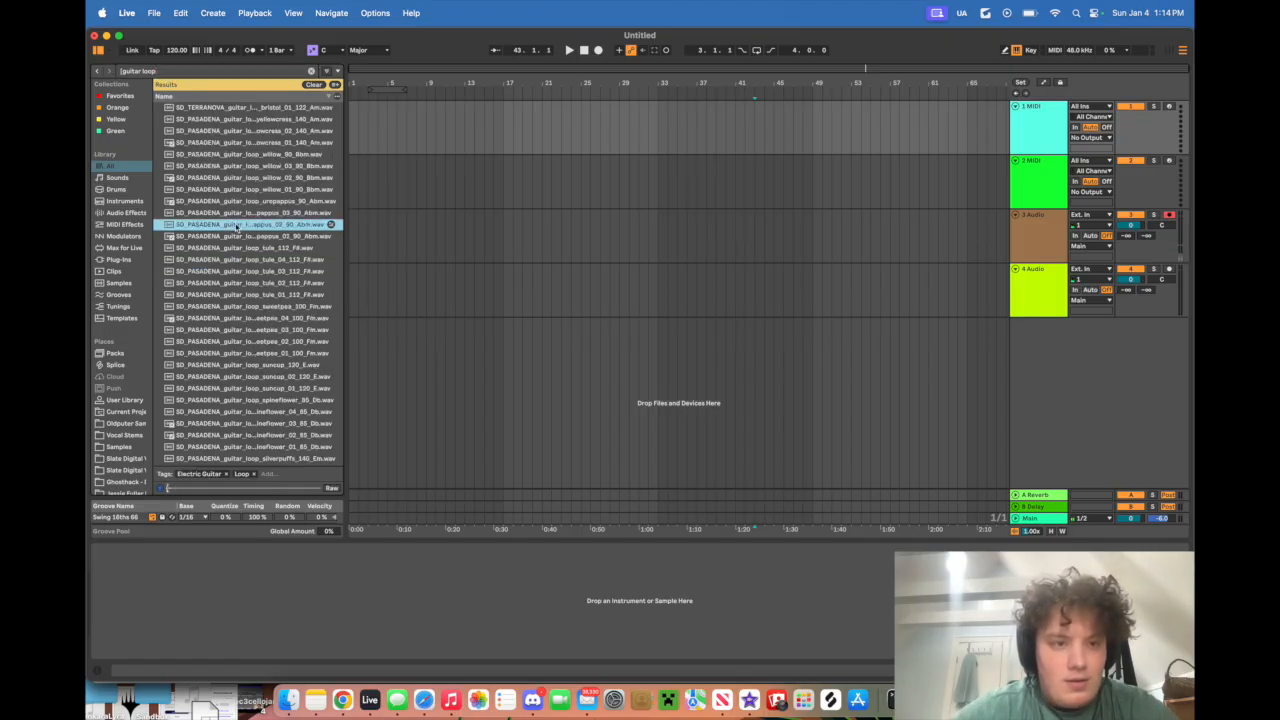
{"action": "key", "text": "Up"}
{"action": "key", "text": "Up"}
{"action": "key", "text": "Up"}
{"action": "key", "text": "Up"}
{"action": "key", "text": "Up"}
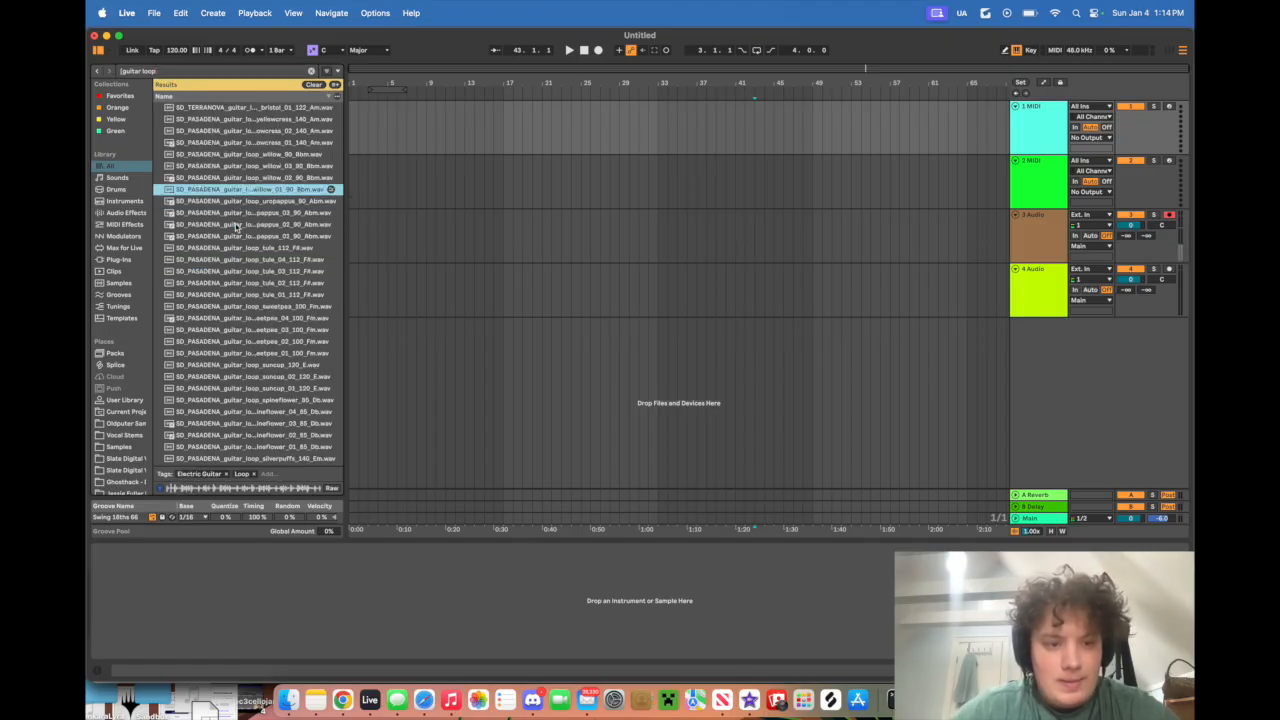
{"action": "key", "text": "Up"}
{"action": "key", "text": "Down"}
{"action": "key", "text": "Up"}
{"action": "key", "text": "Up"}
{"action": "key", "text": "Up"}
{"action": "key", "text": "Up"}
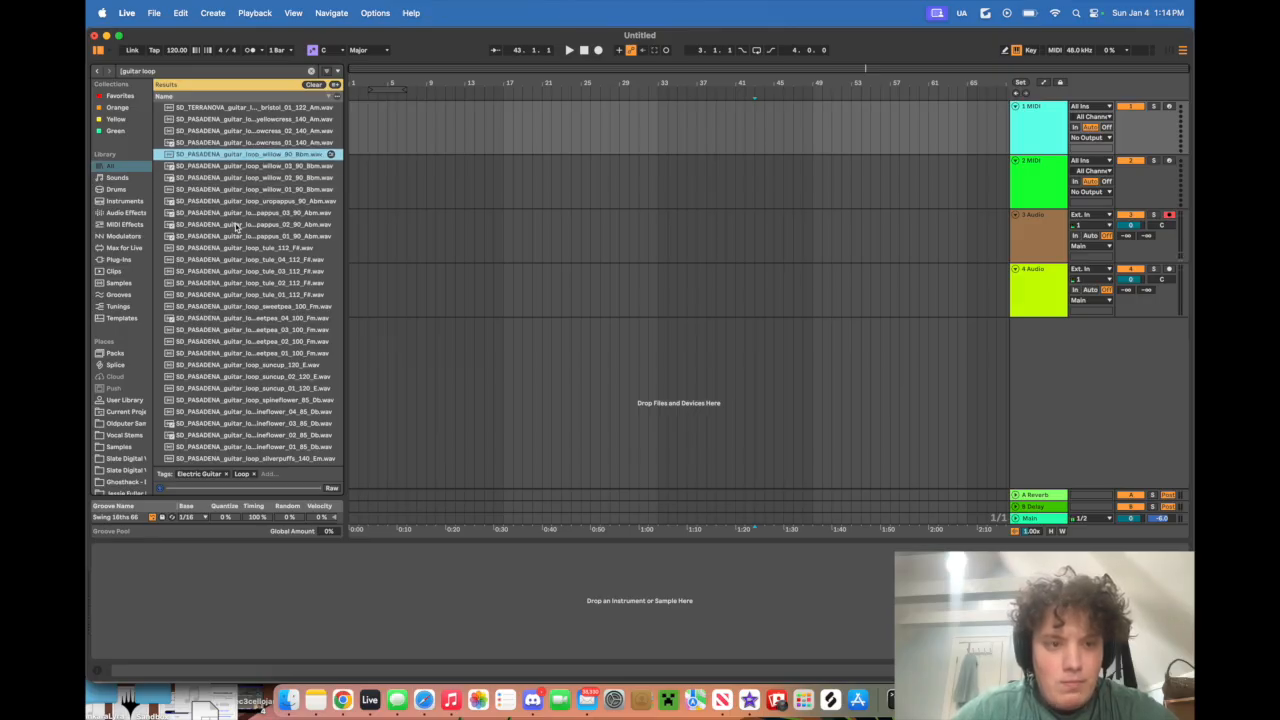
- Preview further guitar loops and place the silverpuffs 140 Em loop at bar 33 on a new audio track
{"action": "left_click", "coordinate": [224, 365]}
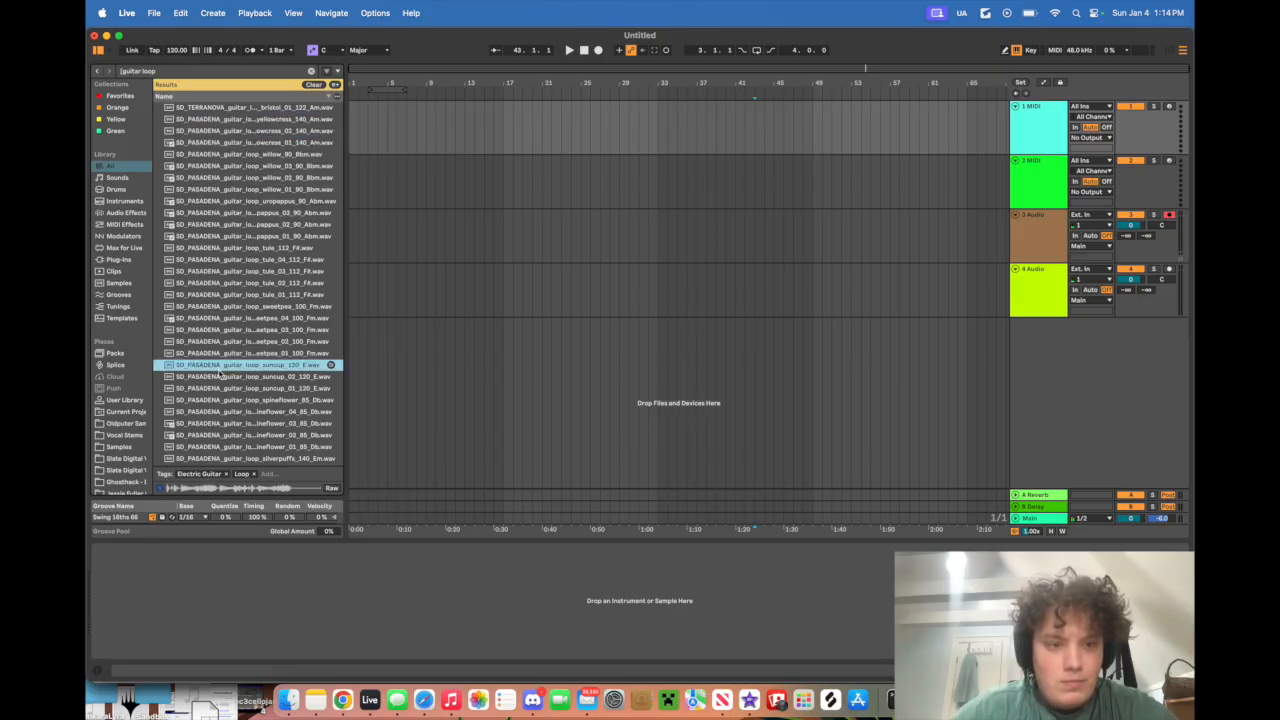
{"action": "left_click", "coordinate": [221, 389]}
{"action": "left_click", "coordinate": [219, 400]}
{"action": "left_click", "coordinate": [217, 412]}
{"action": "left_click", "coordinate": [221, 425]}
{"action": "scroll", "coordinate": [222, 427], "scroll_direction": "down", "scroll_amount": 3}
{"action": "left_click", "coordinate": [222, 425]}
{"action": "left_click", "coordinate": [224, 379]}
{"action": "left_click", "coordinate": [221, 446]}
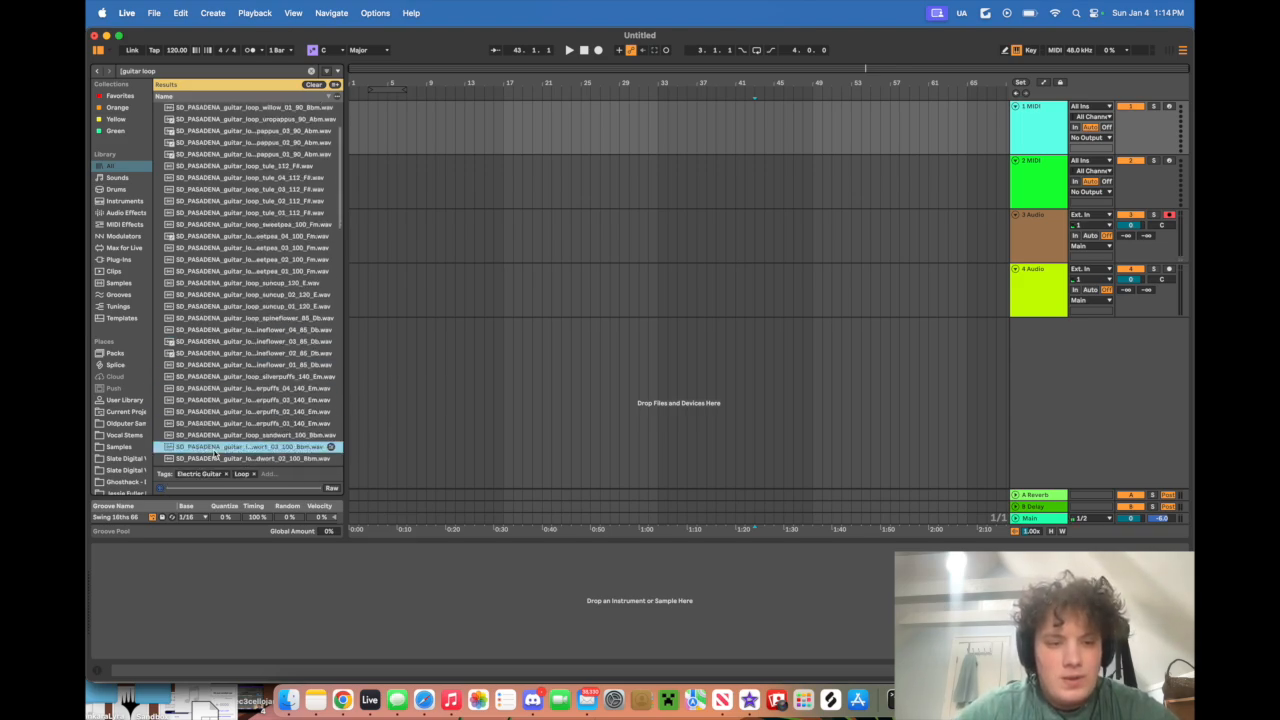
{"action": "scroll", "coordinate": [216, 395], "scroll_direction": "down", "scroll_amount": 1}
{"action": "left_click", "coordinate": [219, 358]}
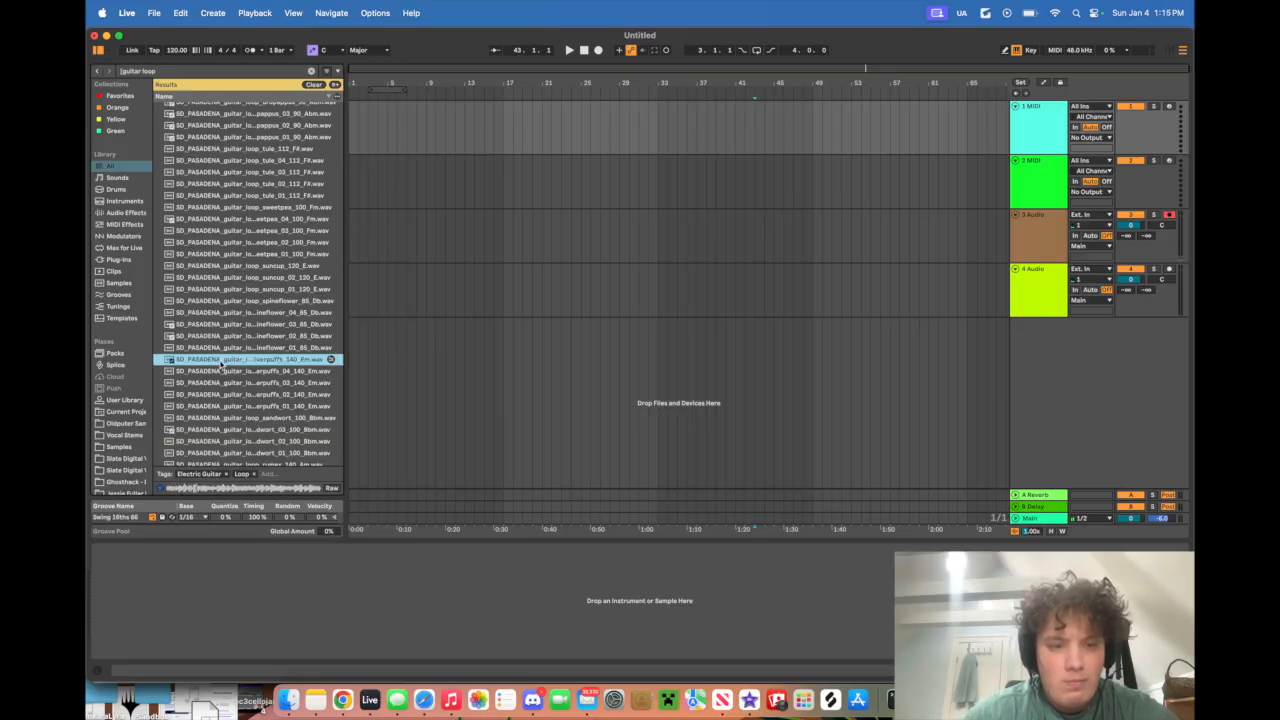
{"action": "left_click_drag", "start_coordinate": [226, 366], "coordinate": [660, 343]}
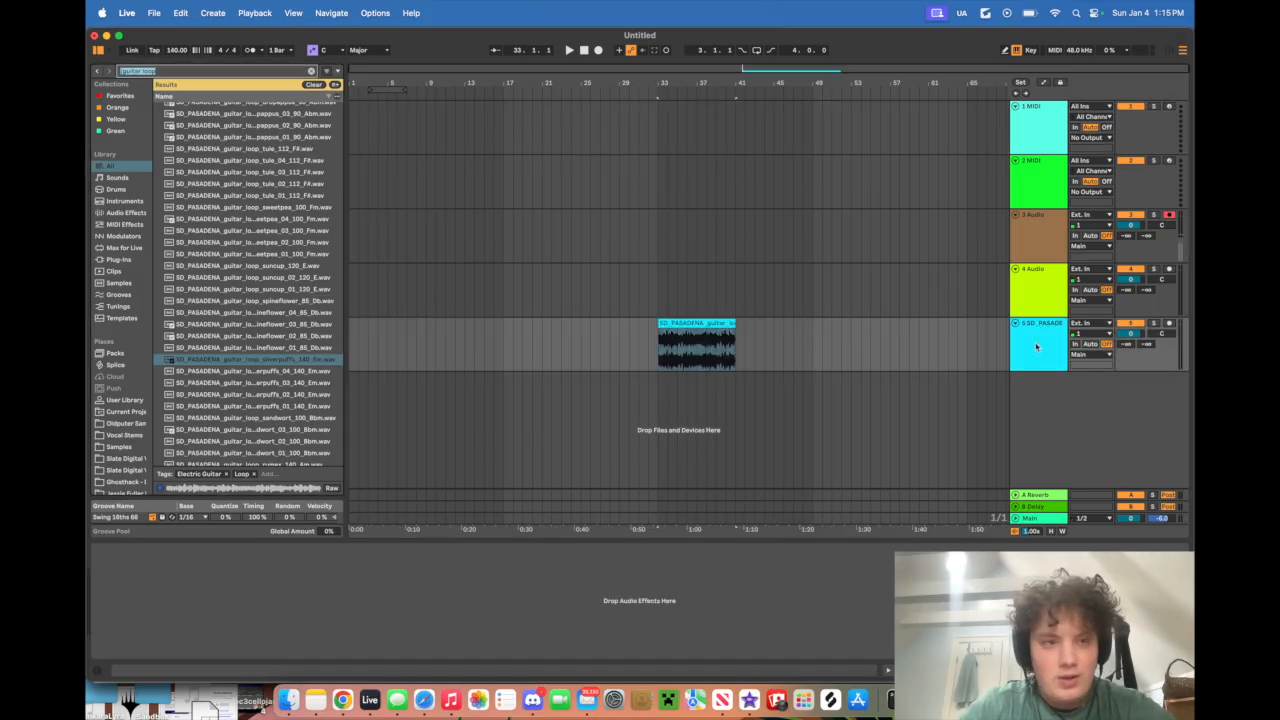
- Add Reverb to the guitar track, reduce its Dry/Wet and lower the track volume to -14.7 dB during playback
{"action": "type", "text": "rever"}
{"action": "double_click", "coordinate": [188, 108]}
{"action": "key", "text": "space"}
{"action": "left_click_drag", "start_coordinate": [389, 644], "coordinate": [389, 669]}
{"action": "left_click_drag", "start_coordinate": [1131, 334], "coordinate": [1131, 374]}
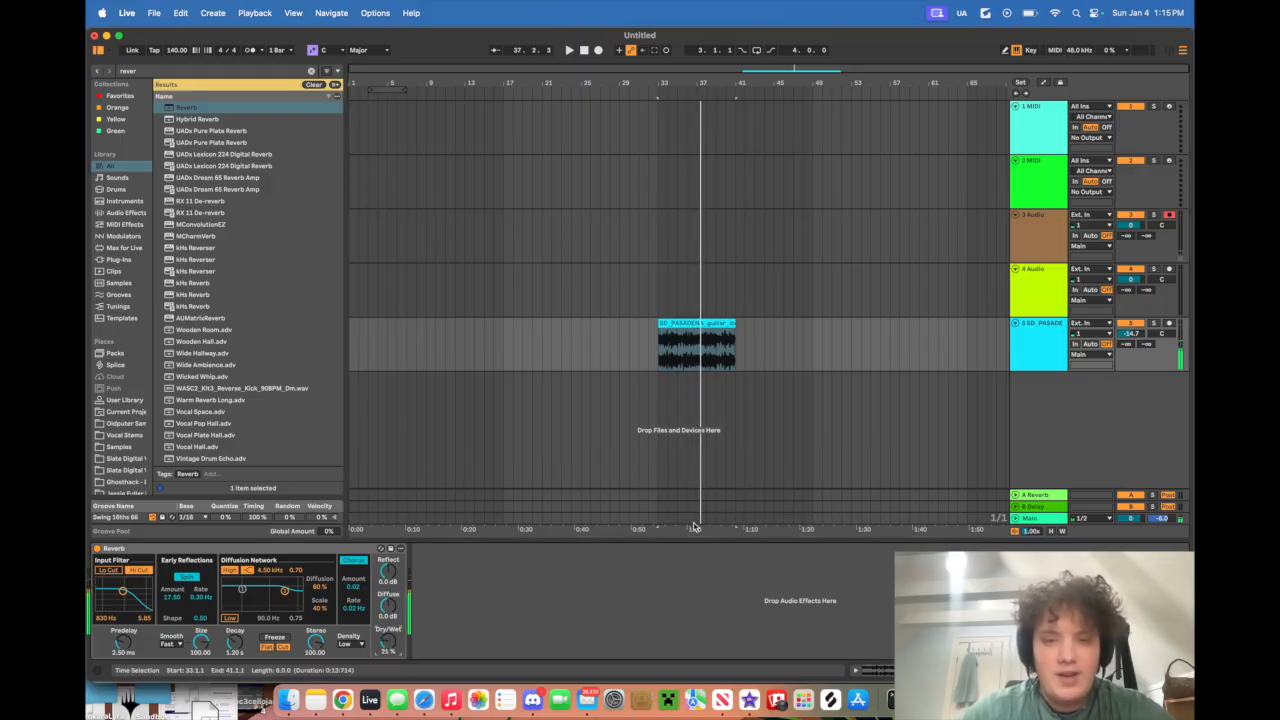
{"action": "key", "text": "space"}
- Duplicate the guitar loop track with its Reverb and reselect the original track
{"action": "left_click", "coordinate": [1036, 342]}
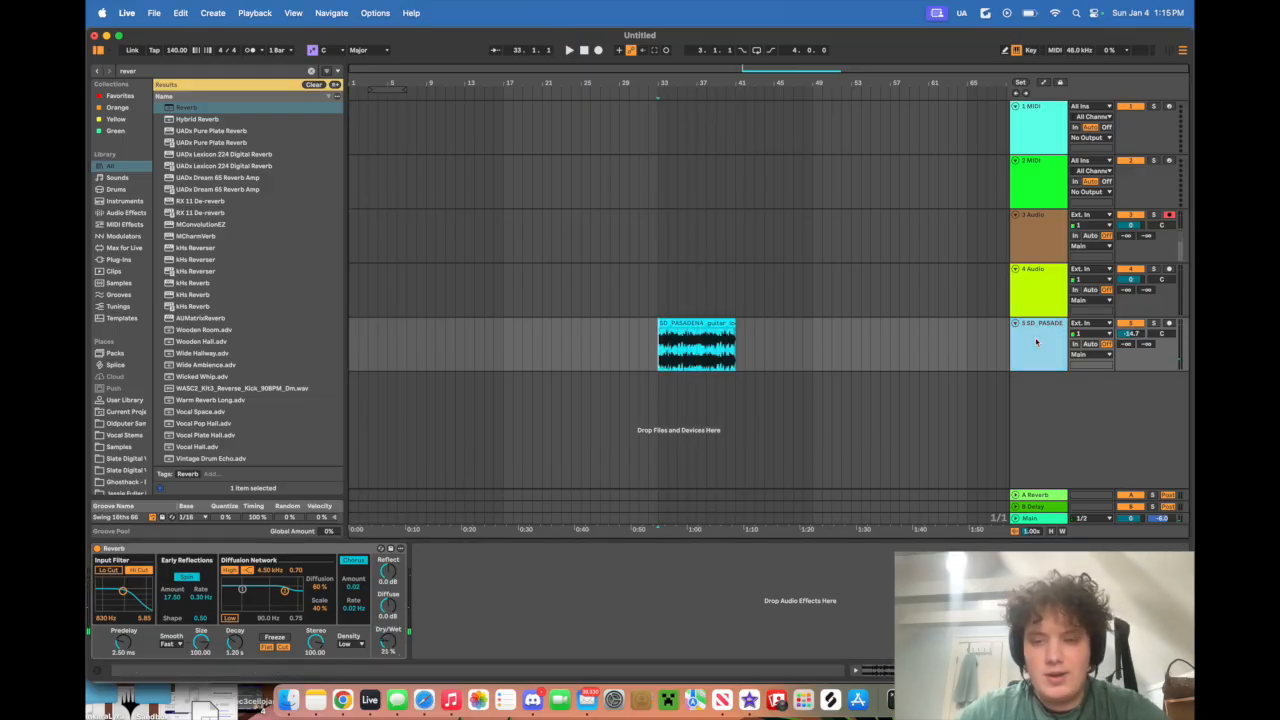
{"action": "key", "text": "super+d"}
{"action": "left_click", "coordinate": [841, 400]}
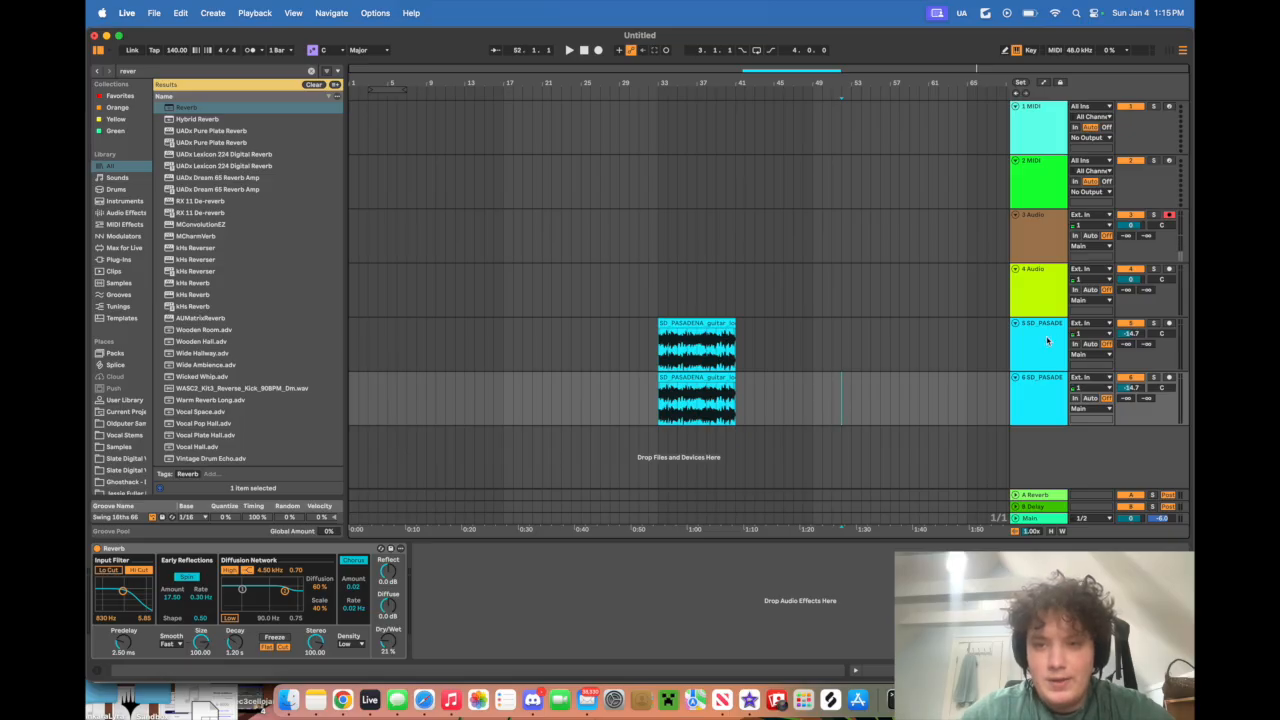
{"action": "left_click", "coordinate": [1047, 341]}
- Set both guitar tracks to -20.0 dB and check the levels by playing from bar 33
{"action": "left_click", "coordinate": [656, 352]}
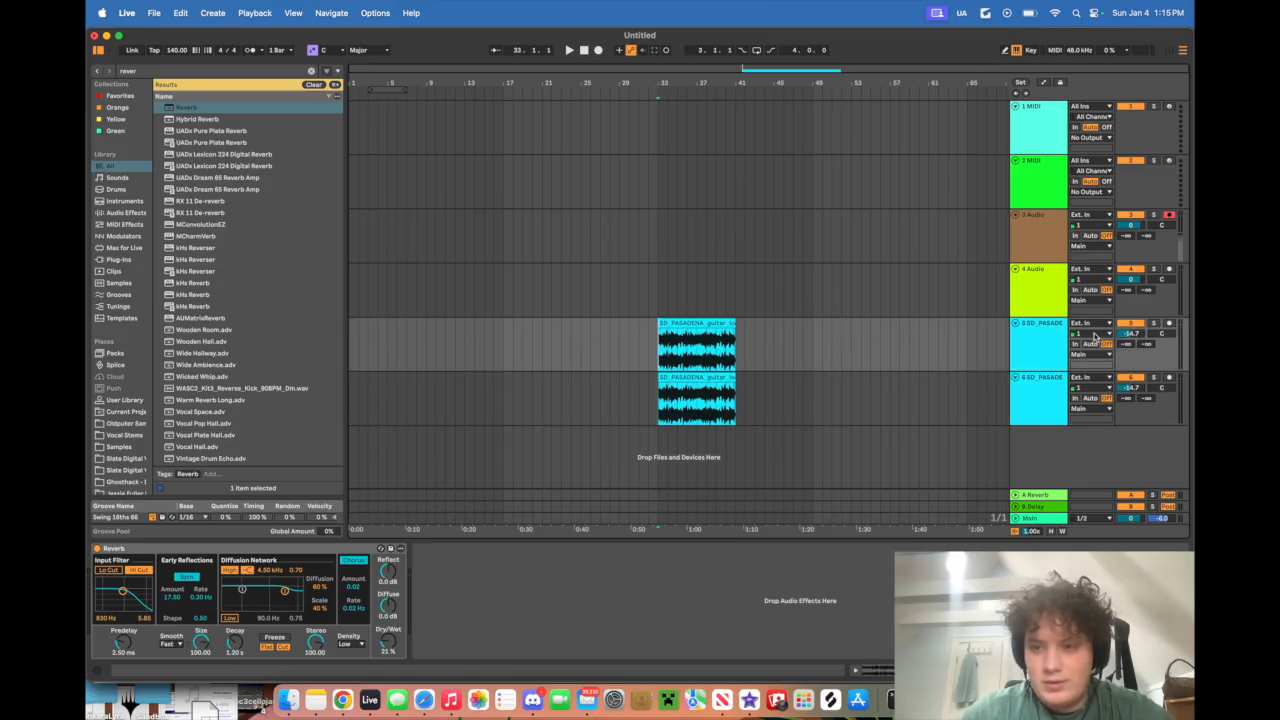
{"action": "key", "text": "space"}
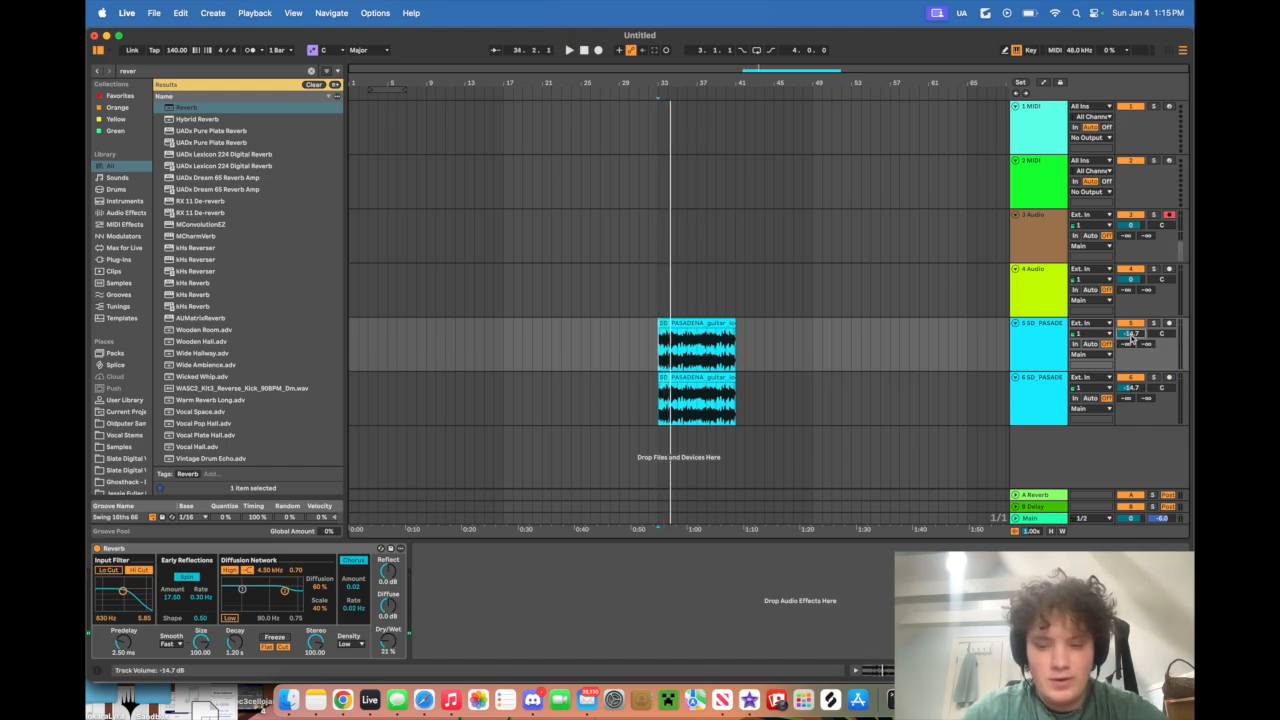
{"action": "left_click_drag", "start_coordinate": [1133, 338], "coordinate": [1132, 344]}
{"action": "double_click", "coordinate": [1132, 391]}
{"action": "key", "text": "space"}
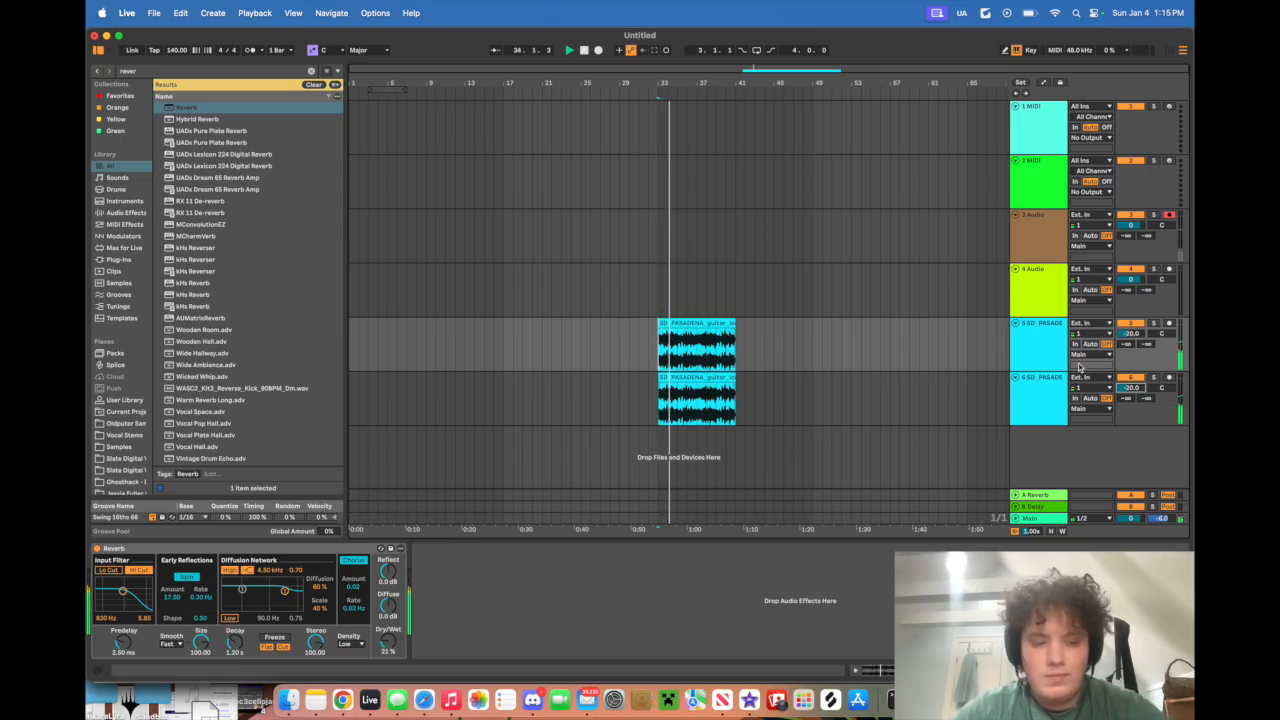
{"action": "key", "text": "space"}
- Search for the kHs Frequency Shifter and add it after the Reverb on the original guitar track
{"action": "key", "text": "super+f"}
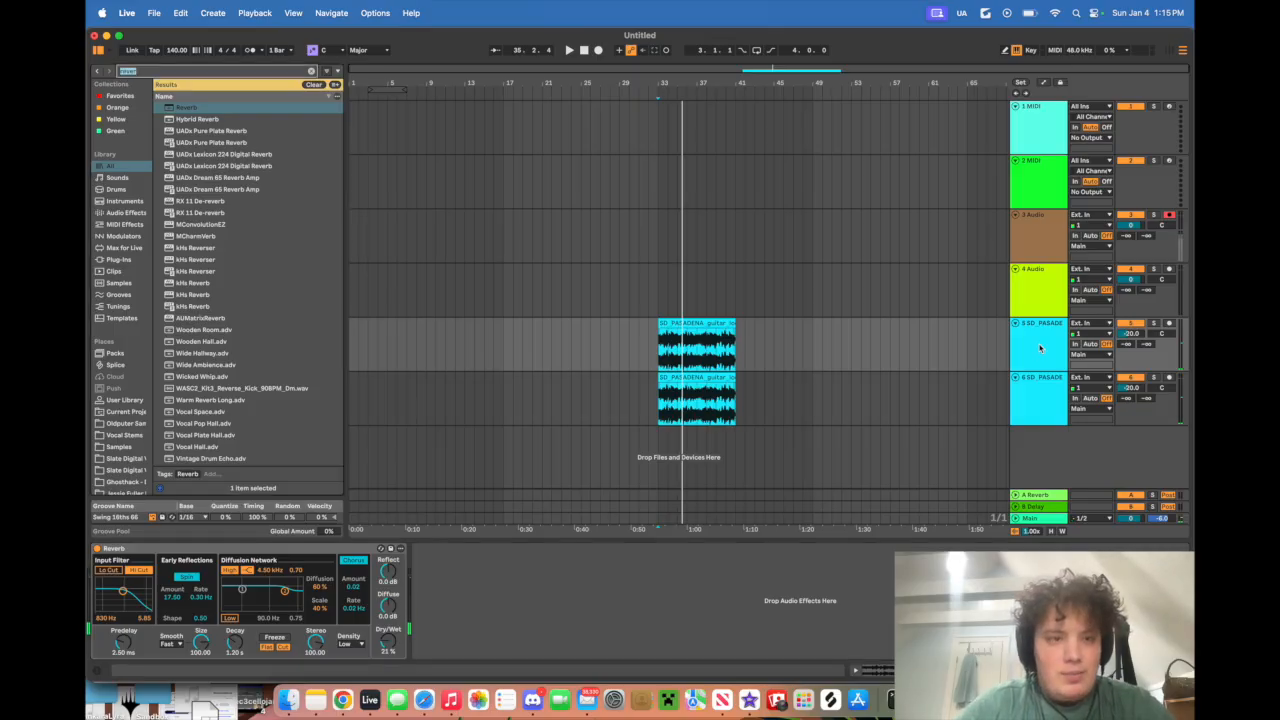
{"action": "type", "text": "kh"}
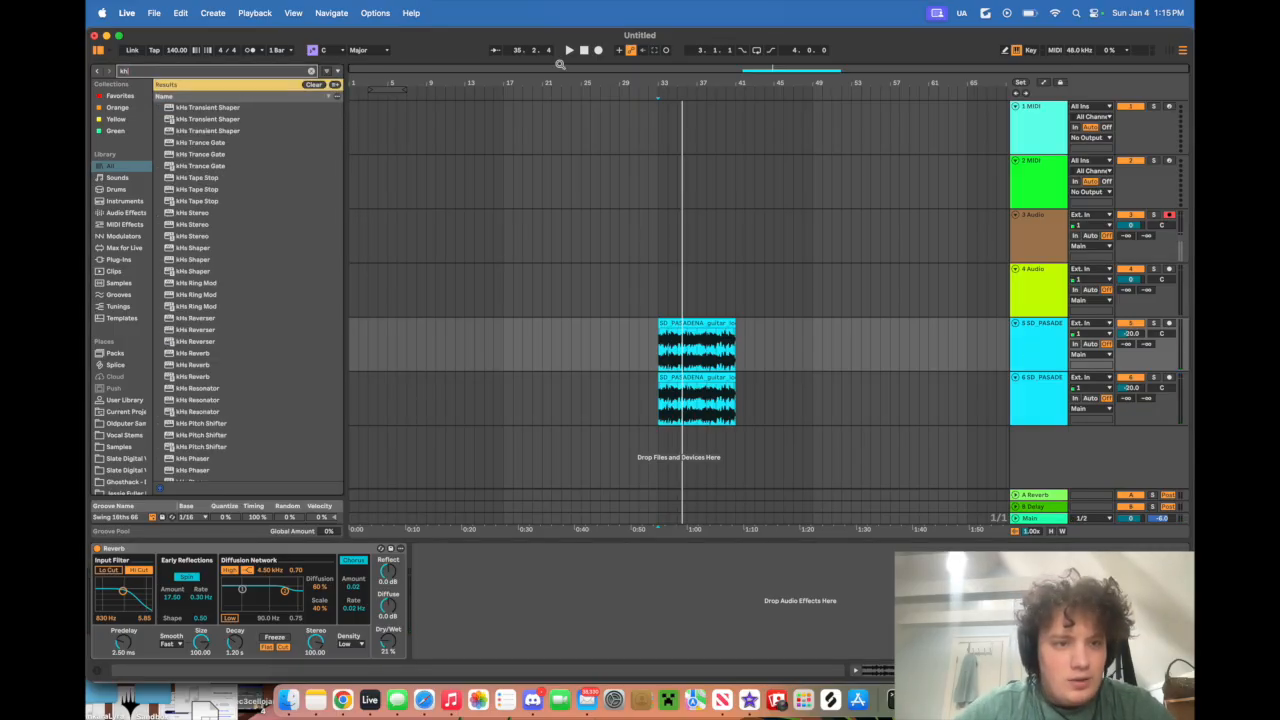
{"action": "type", "text": "z"}
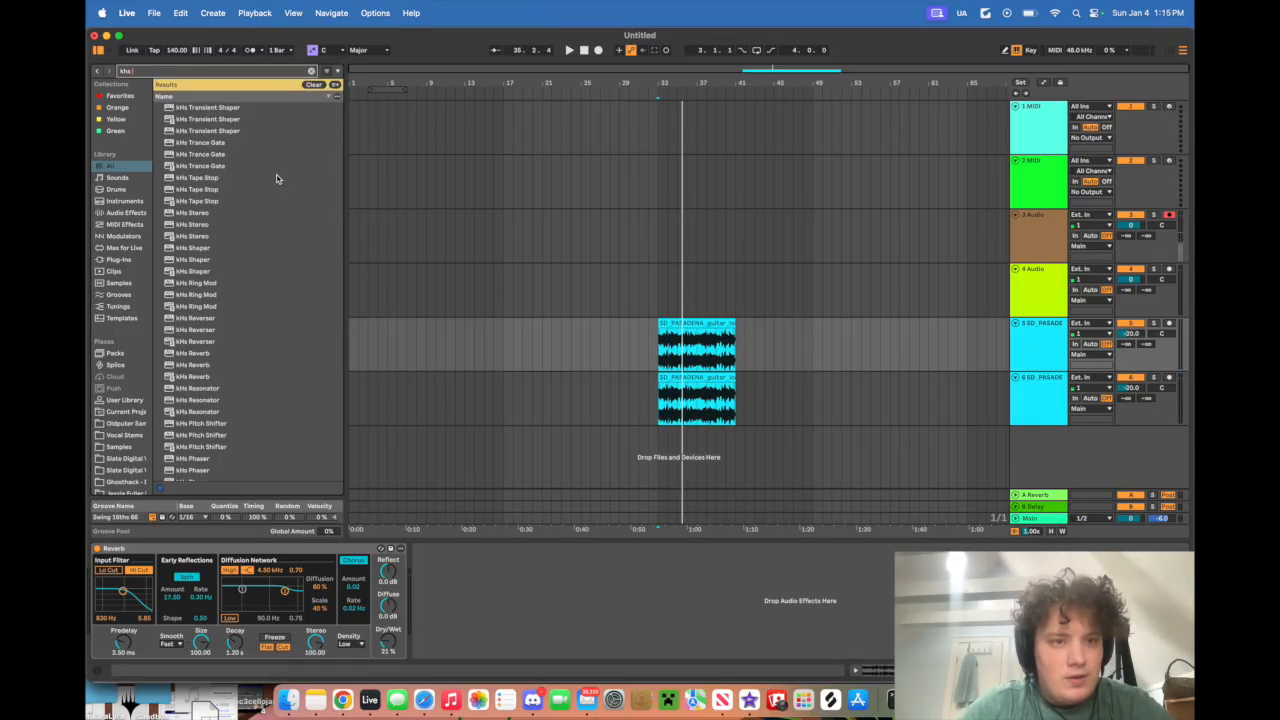
{"action": "type", "text": "fre"}
{"action": "left_click", "coordinate": [222, 131]}
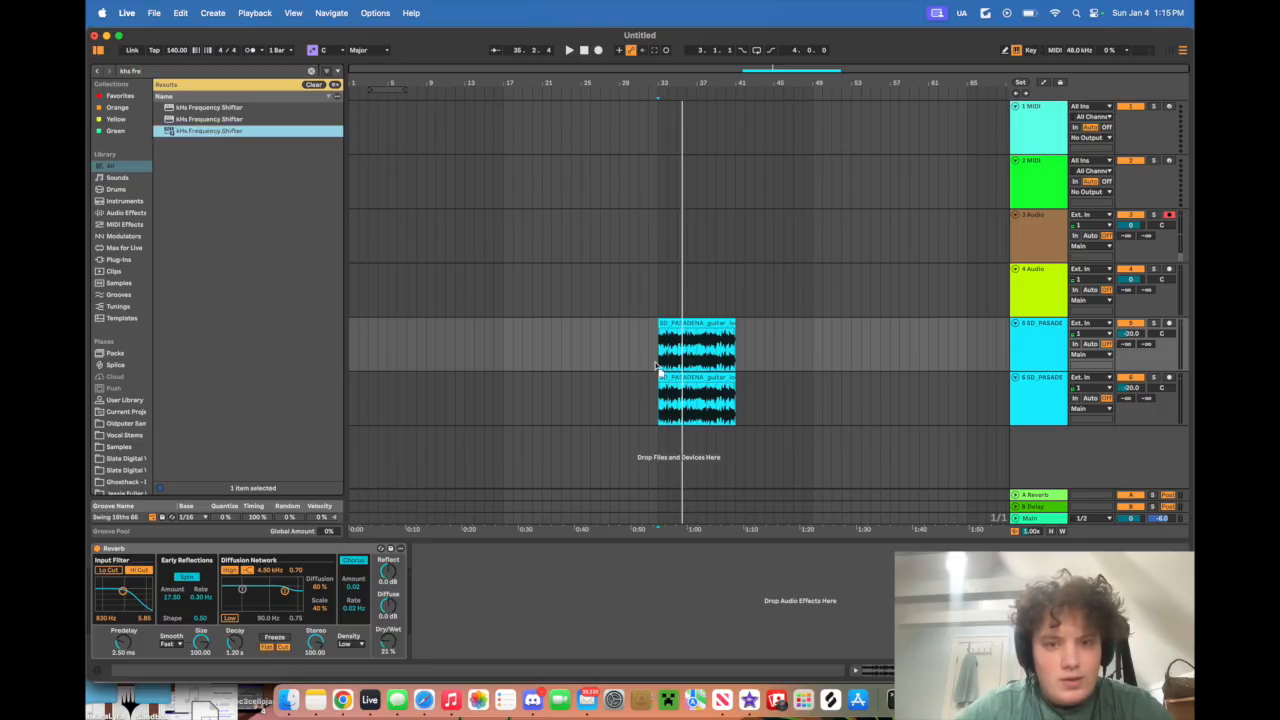
{"action": "left_click_drag", "start_coordinate": [656, 372], "coordinate": [650, 385]}
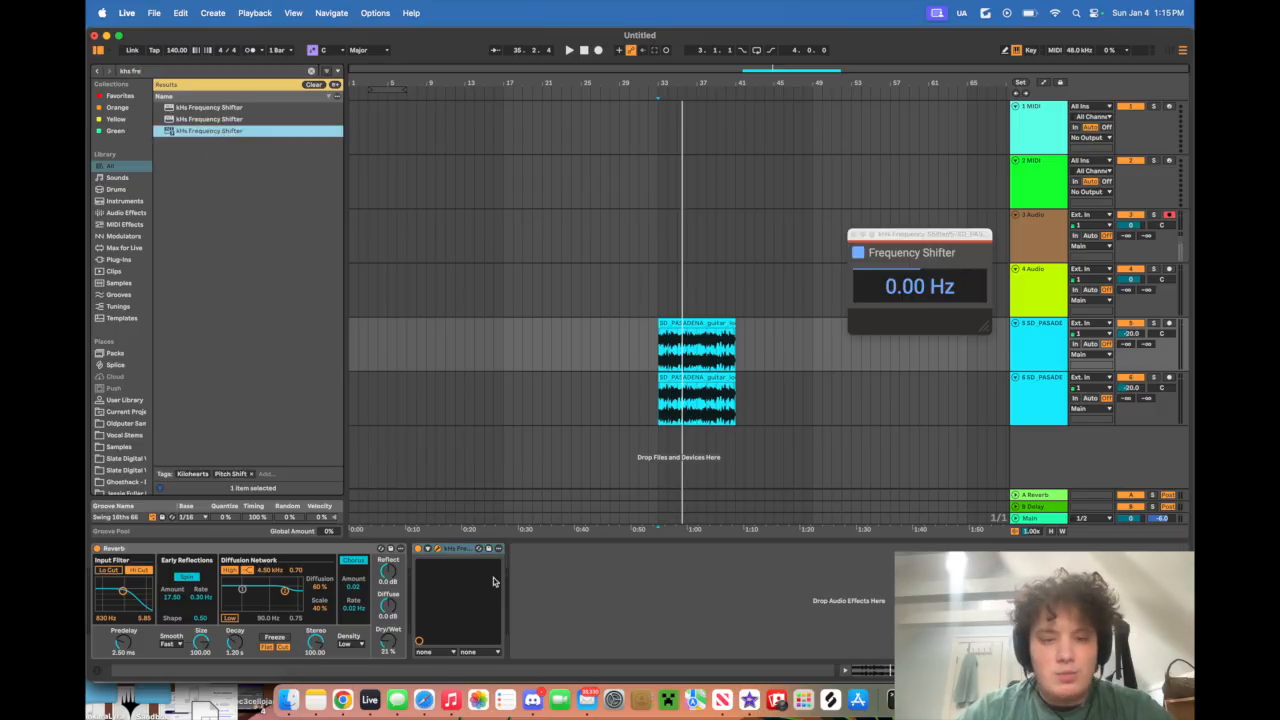
- Play both guitar tracks from bar 33 and set the Frequency Shifter to -8.03 Hz, moving its window aside
{"action": "left_click_drag", "start_coordinate": [542, 410], "coordinate": [876, 340]}
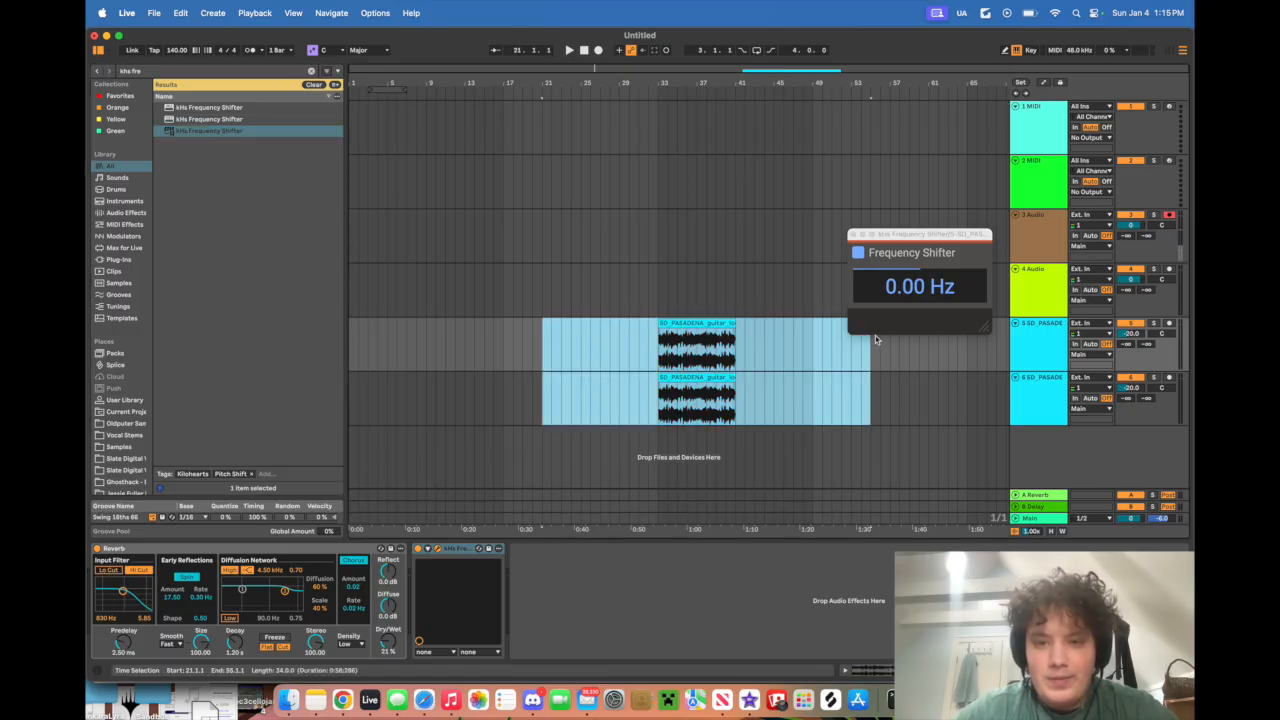
{"action": "left_click", "coordinate": [590, 345]}
{"action": "left_click", "coordinate": [657, 358]}
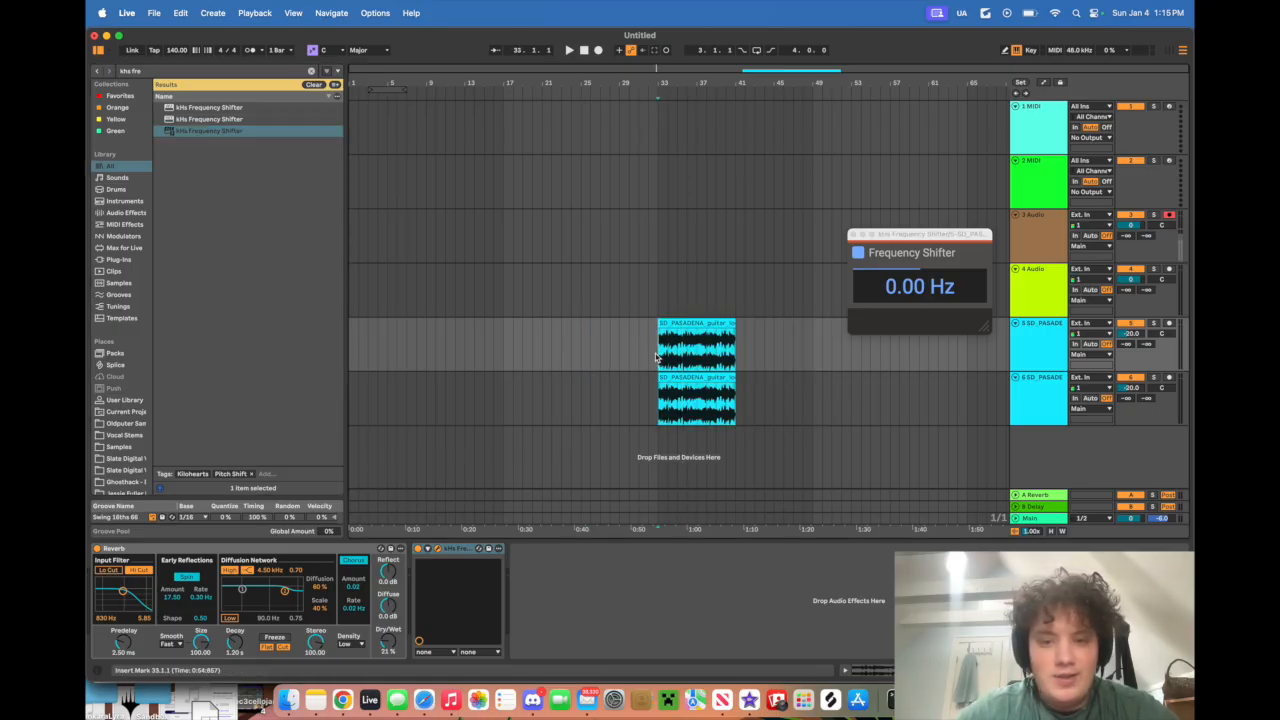
{"action": "left_click", "coordinate": [915, 287]}
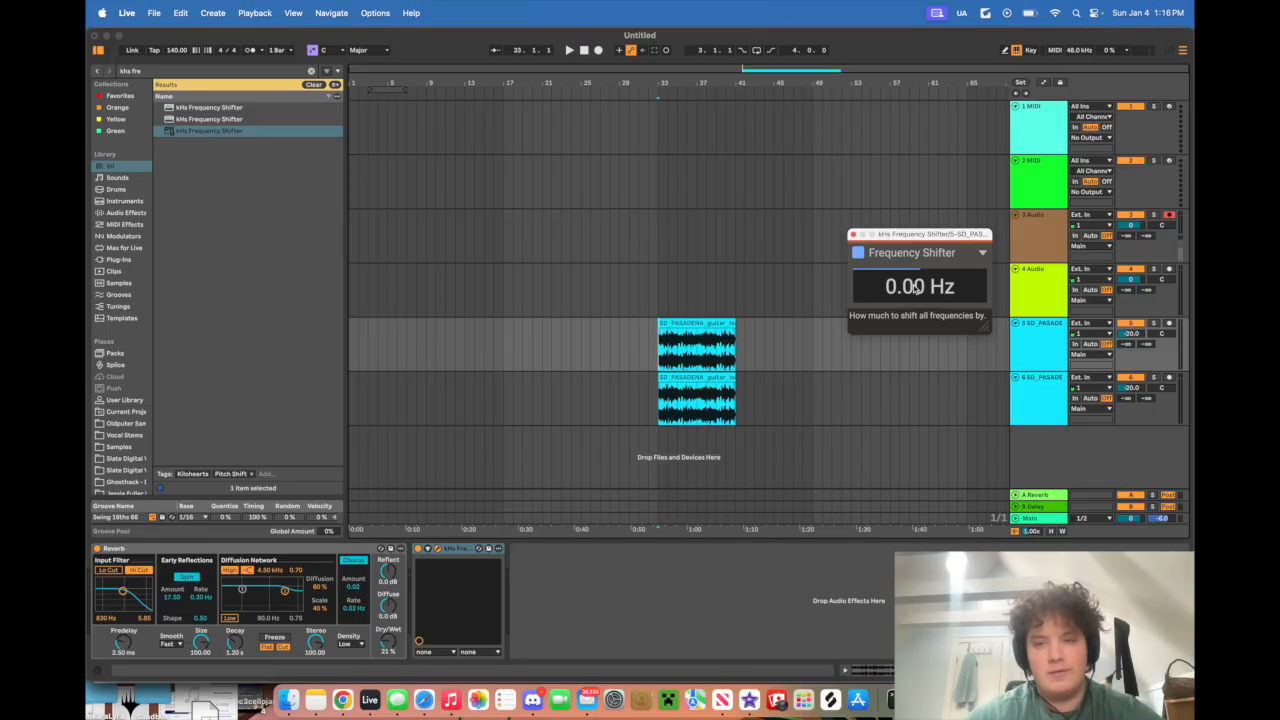
{"action": "key", "text": "space"}
{"action": "mouse_move", "coordinate": [915, 288]}
{"action": "left_mouse_down"}
{"action": "mouse_move", "coordinate": [915, 266]}
{"action": "mouse_move", "coordinate": [915, 290]}
{"action": "left_mouse_up"}
{"action": "key", "text": "space"}
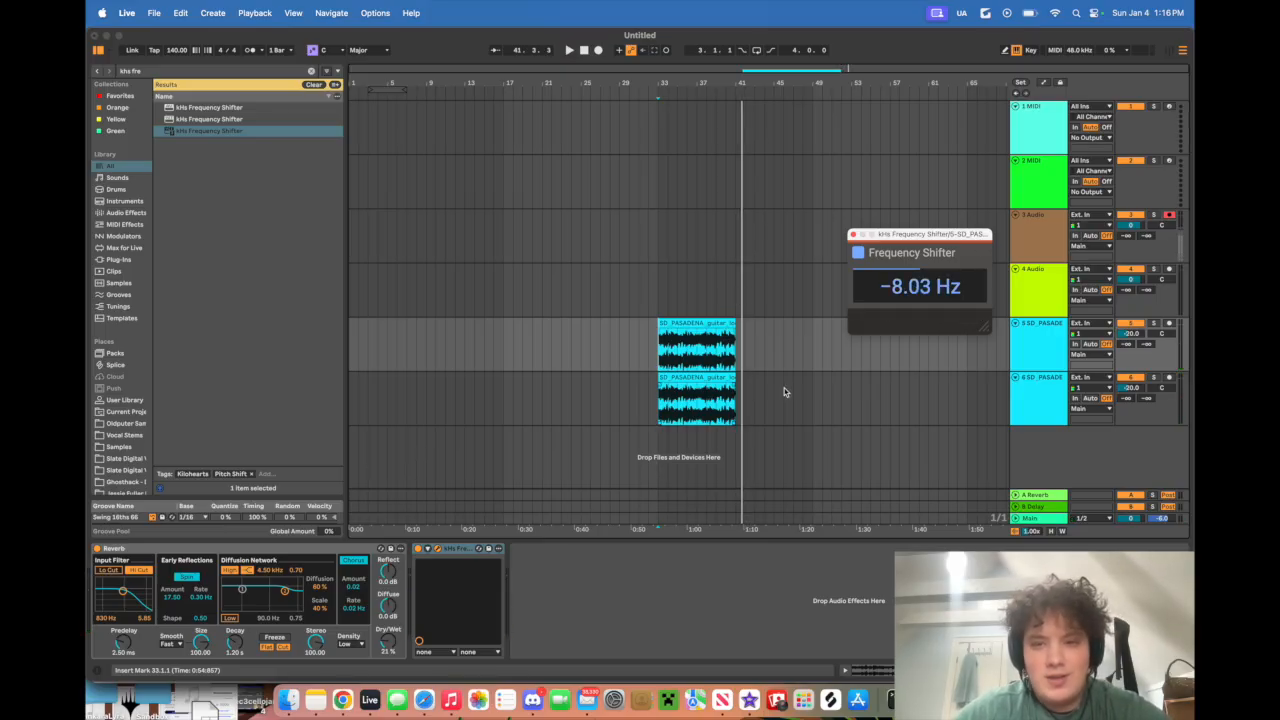
{"action": "left_click_drag", "start_coordinate": [927, 231], "coordinate": [491, 138]}
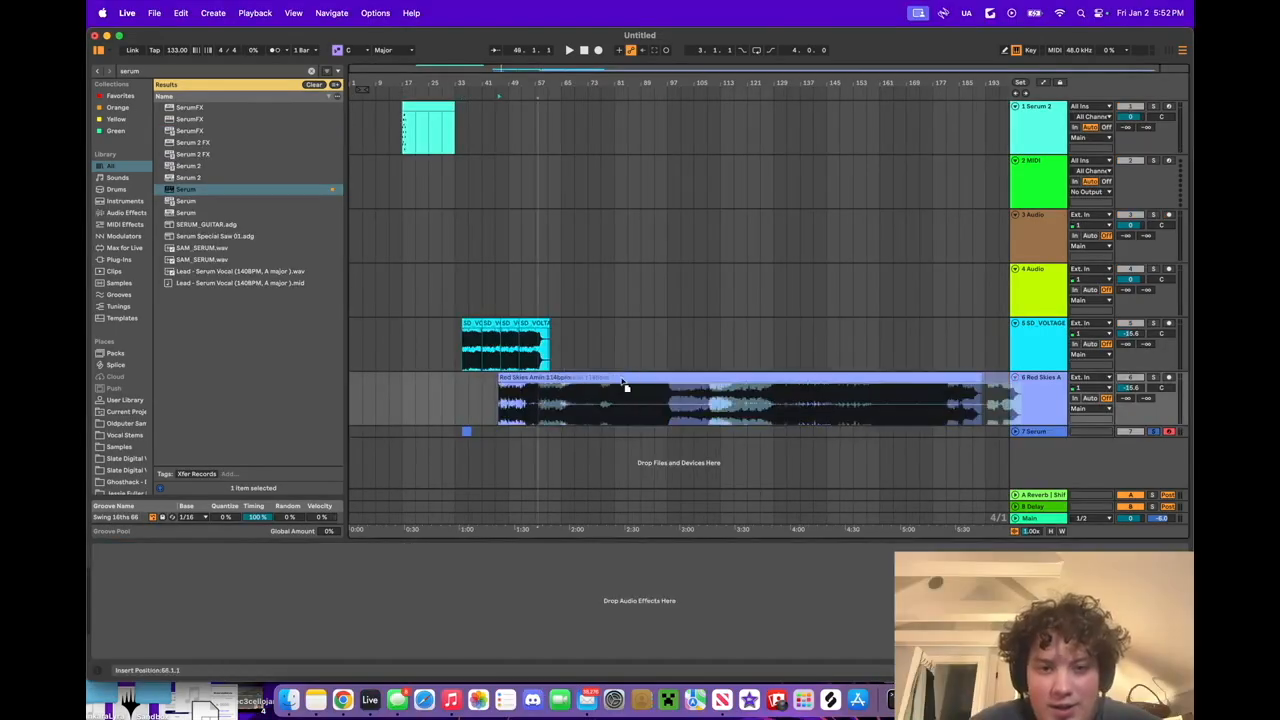
- Turn off the Serum track's solo, raise the Red Skies track to -10.7 dB and play it from bar 118
{"action": "left_click", "coordinate": [744, 403]}
{"action": "key", "text": "space"}
{"action": "scroll", "coordinate": [771, 405], "scroll_direction": "up", "scroll_amount": 10}
{"action": "left_click", "coordinate": [1154, 432]}
{"action": "left_click_drag", "start_coordinate": [1131, 388], "coordinate": [1131, 372]}
{"action": "left_click", "coordinate": [444, 400]}
{"action": "key", "text": "space"}
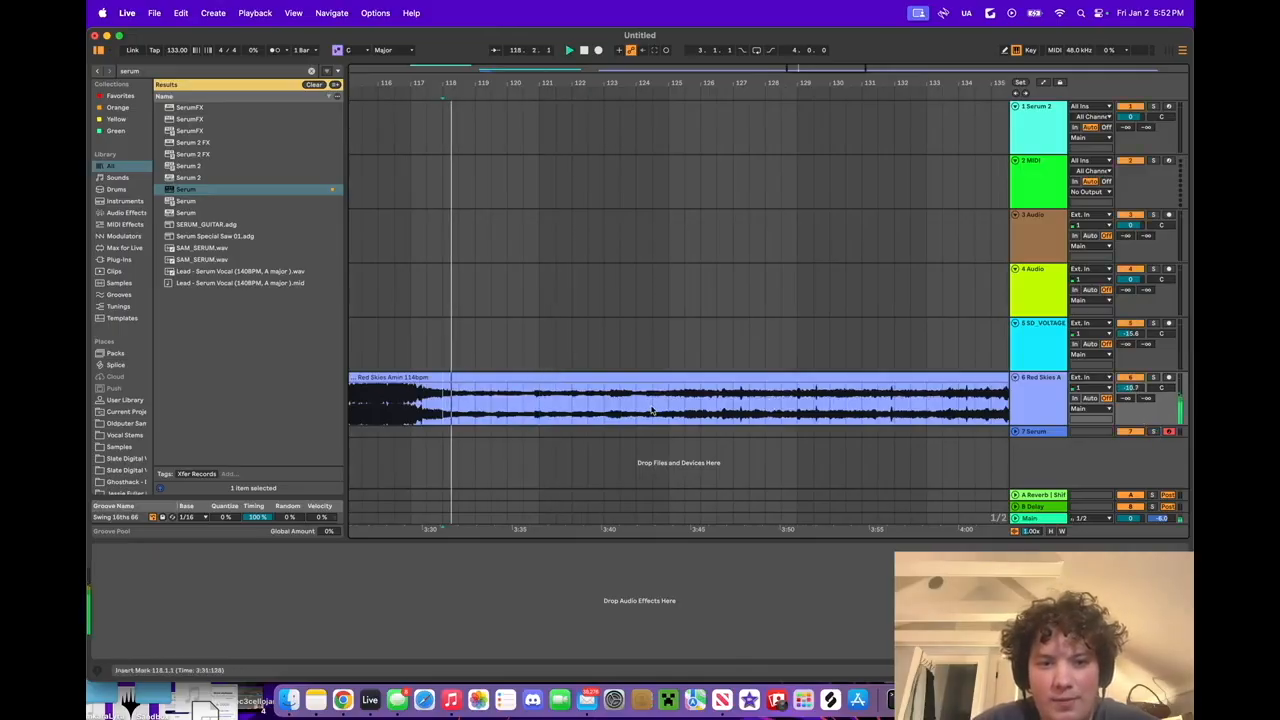
- Listen to the Red Skies build-up, restarting playback from bars 126, 129 and 133
{"action": "left_click", "coordinate": [706, 403]}
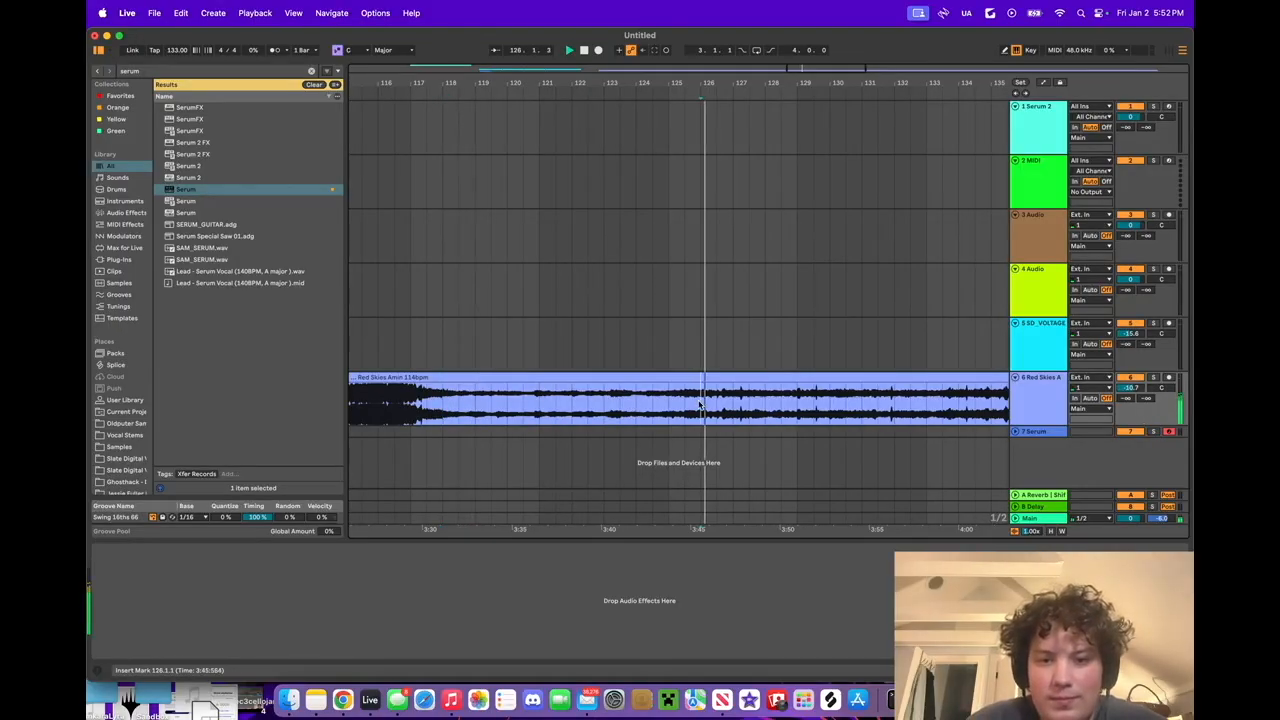
{"action": "scroll", "coordinate": [640, 405], "scroll_direction": "down", "scroll_amount": 6}
{"action": "scroll", "coordinate": [616, 413], "scroll_direction": "up", "scroll_amount": 4}
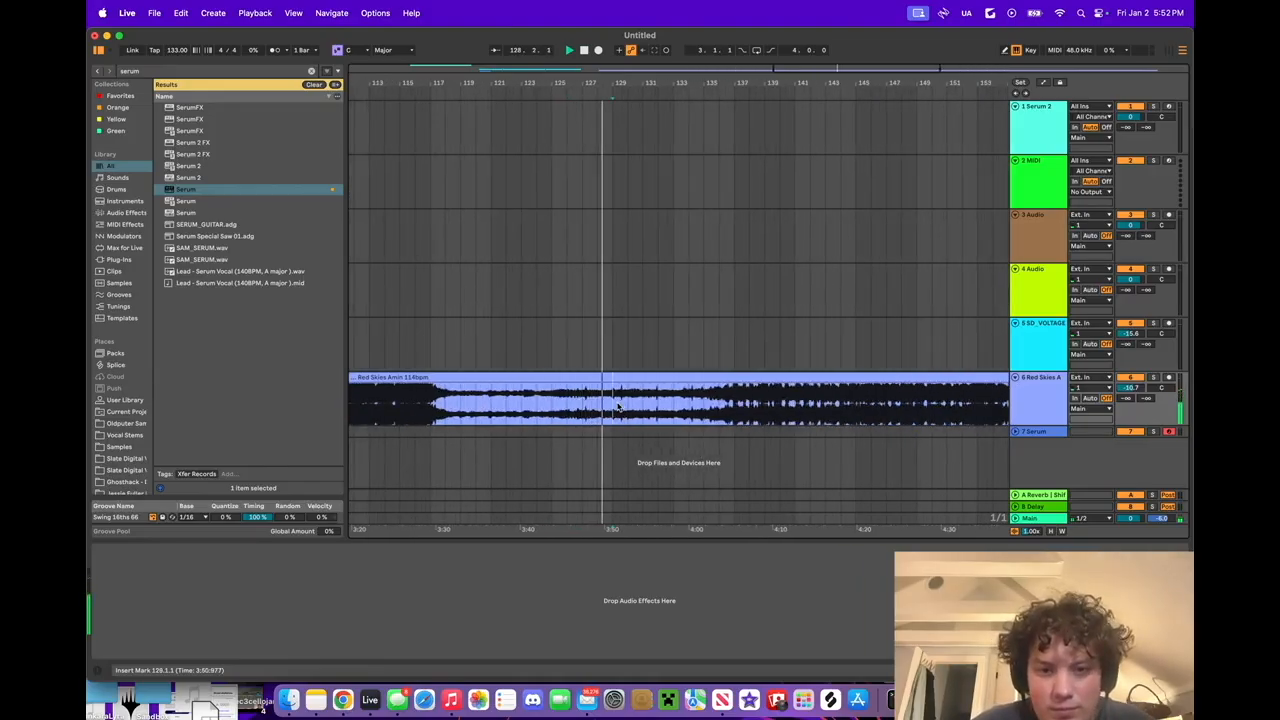
{"action": "left_click", "coordinate": [619, 404]}
{"action": "scroll", "coordinate": [610, 405], "scroll_direction": "up", "scroll_amount": 5}
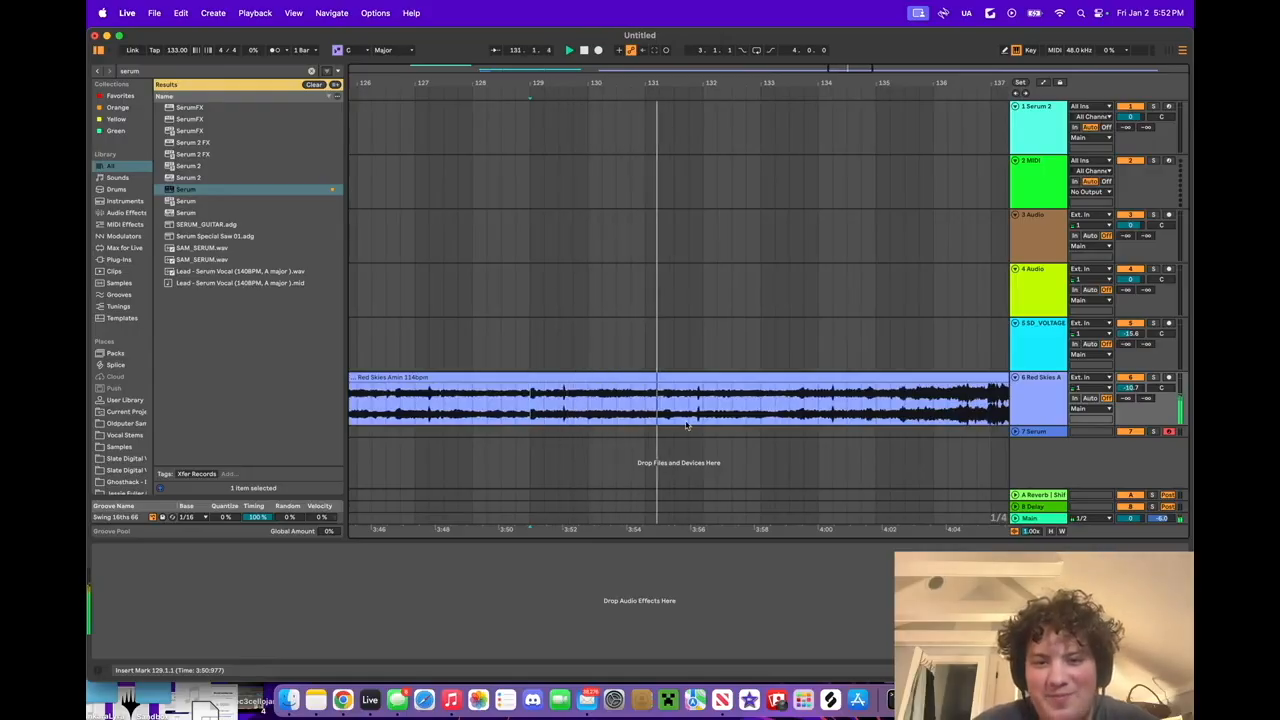
{"action": "scroll", "coordinate": [718, 420], "scroll_direction": "down", "scroll_amount": 1}
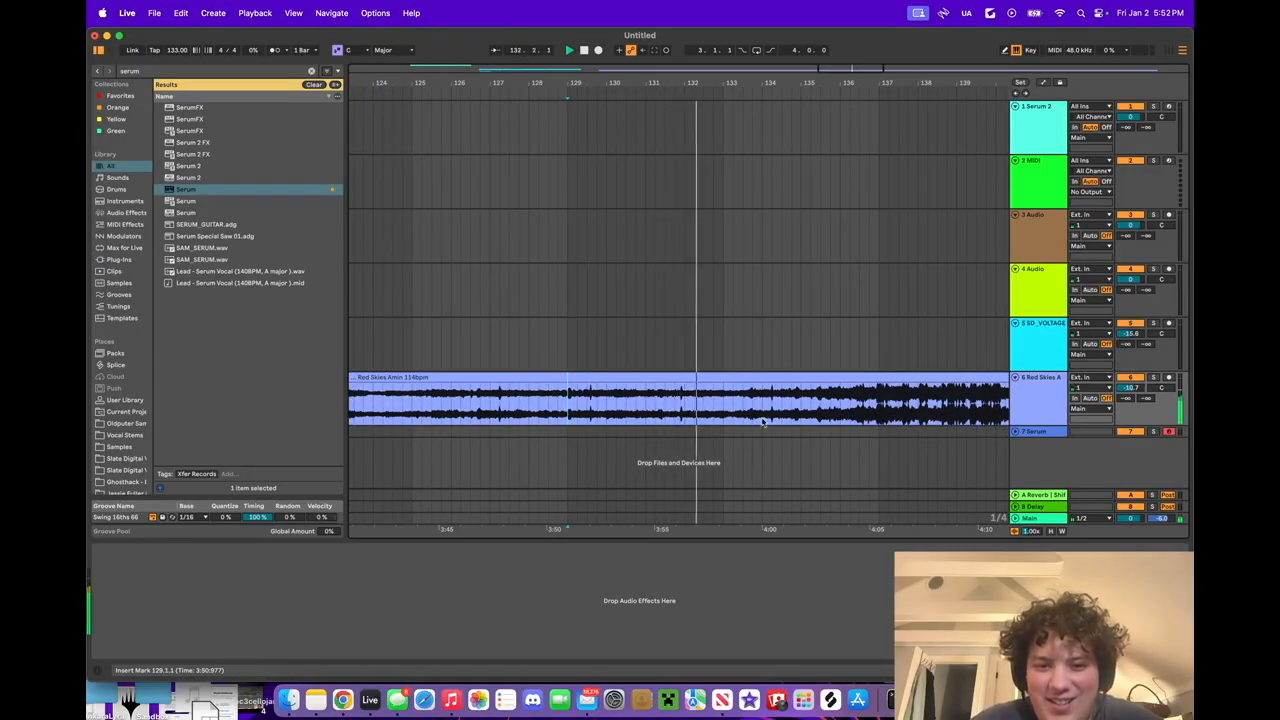
{"action": "scroll", "coordinate": [787, 432], "scroll_direction": "right", "scroll_amount": 3}
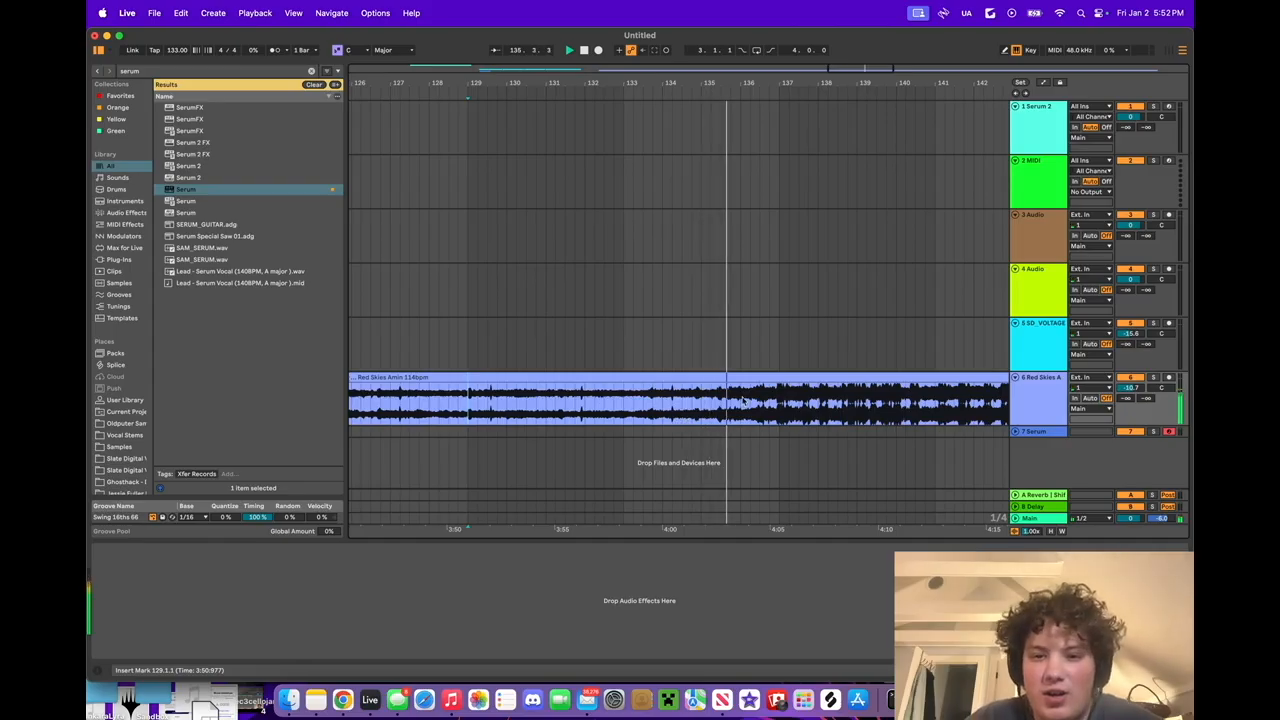
{"action": "left_click", "coordinate": [648, 408]}
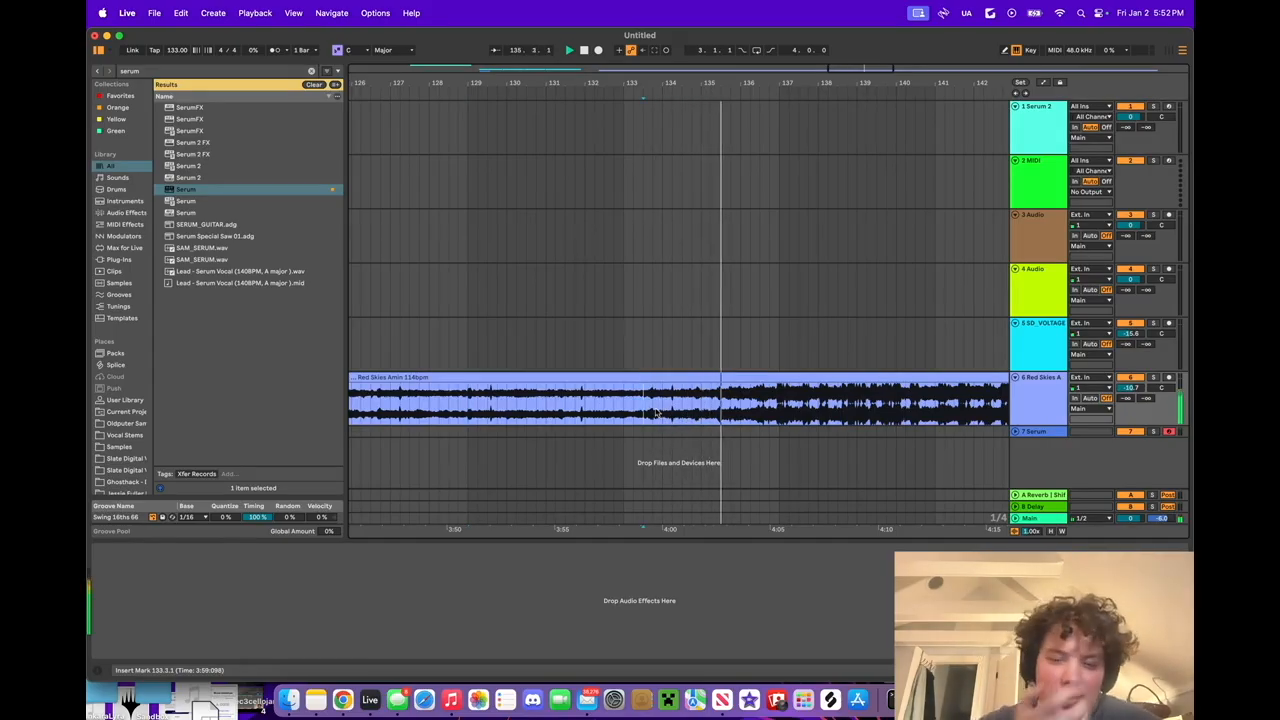
{"action": "left_click", "coordinate": [656, 410]}
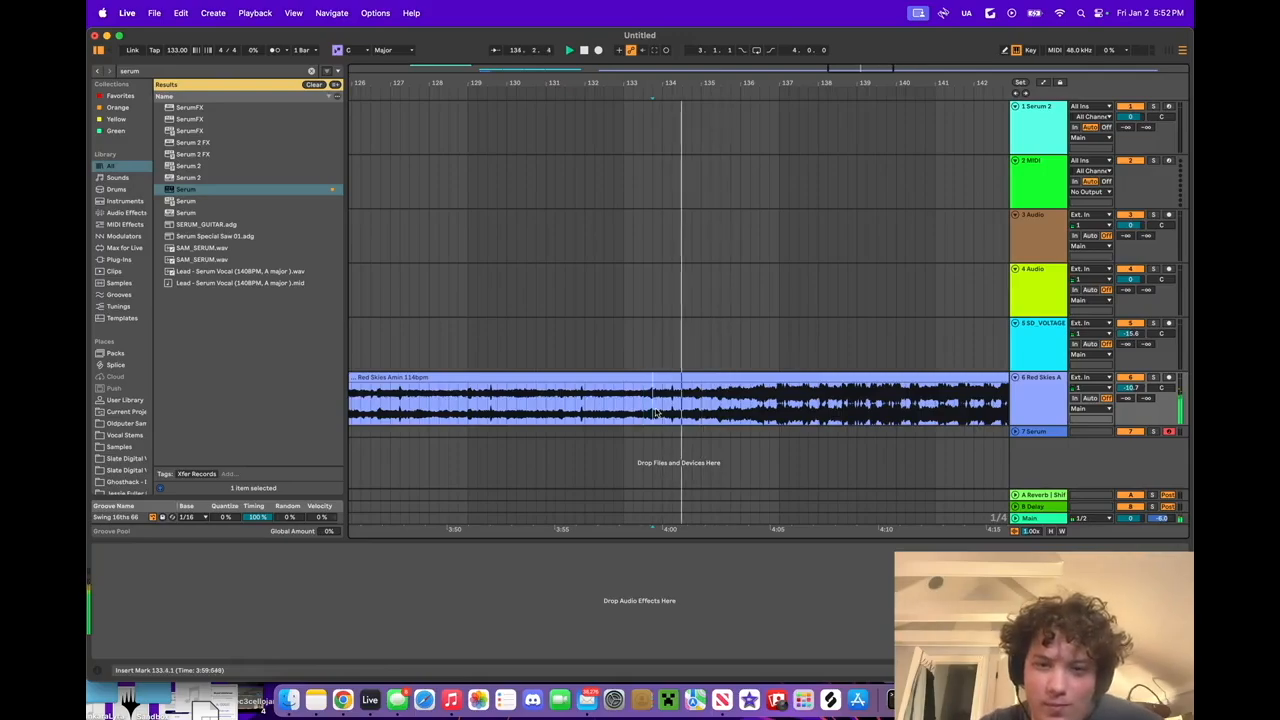